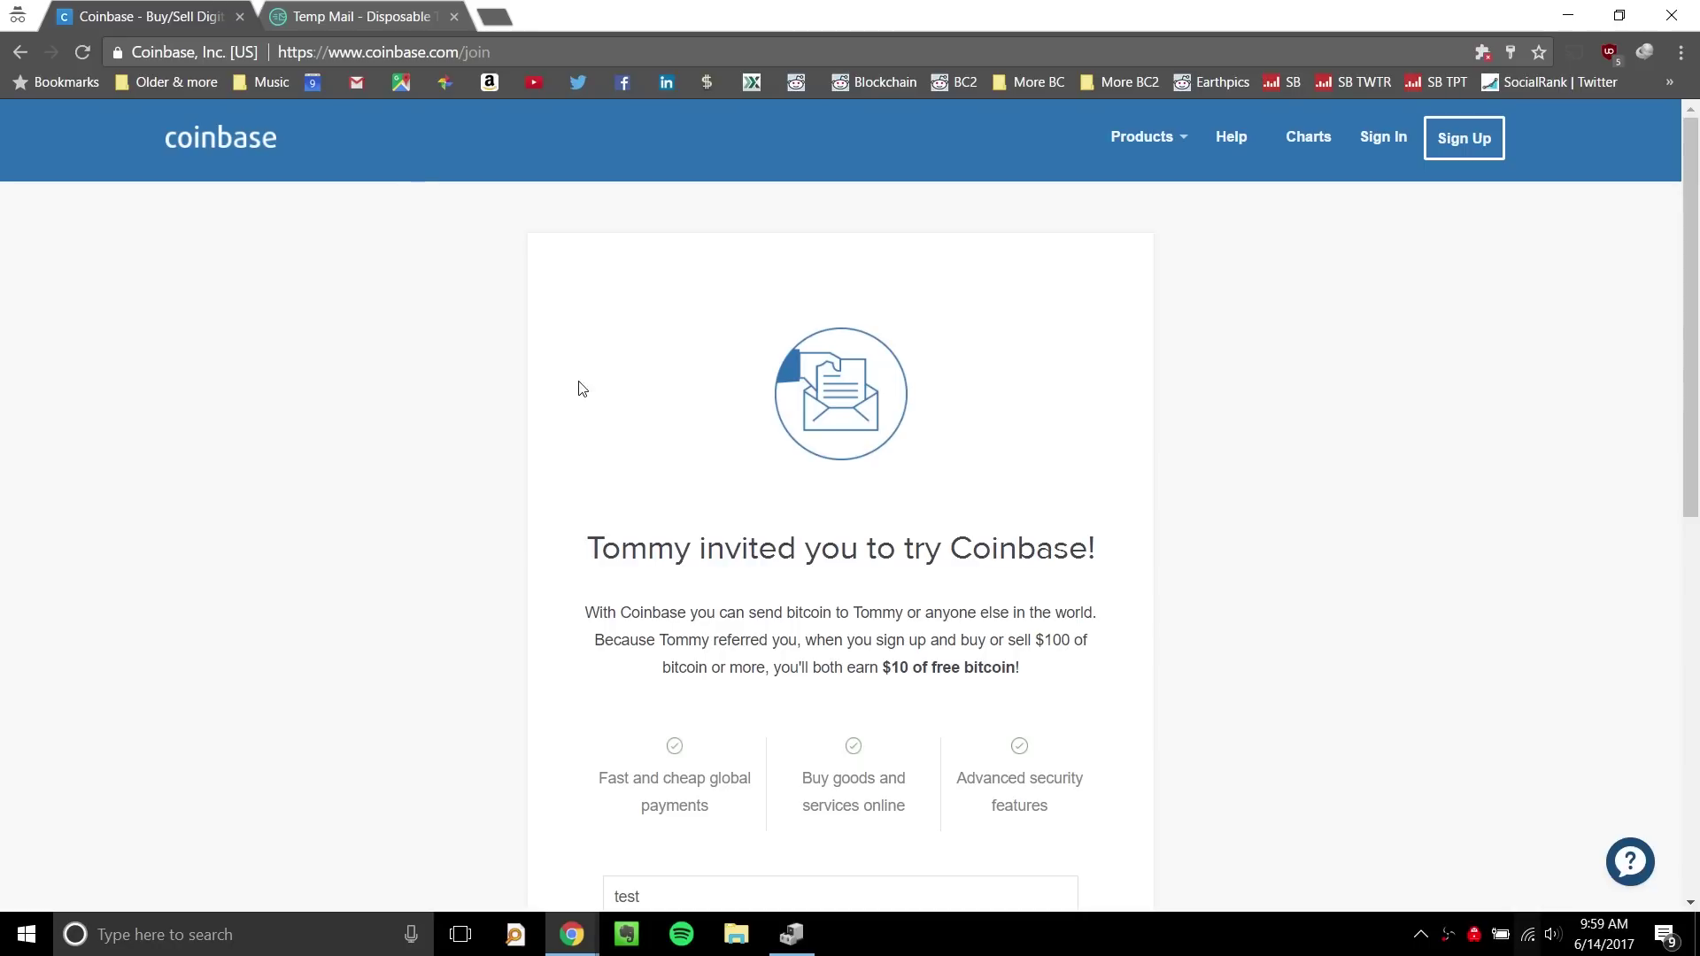
Clear the temporary email address that was mistakenly pasted into the address bar.
left_click(521, 53)
key("ctrl+v")
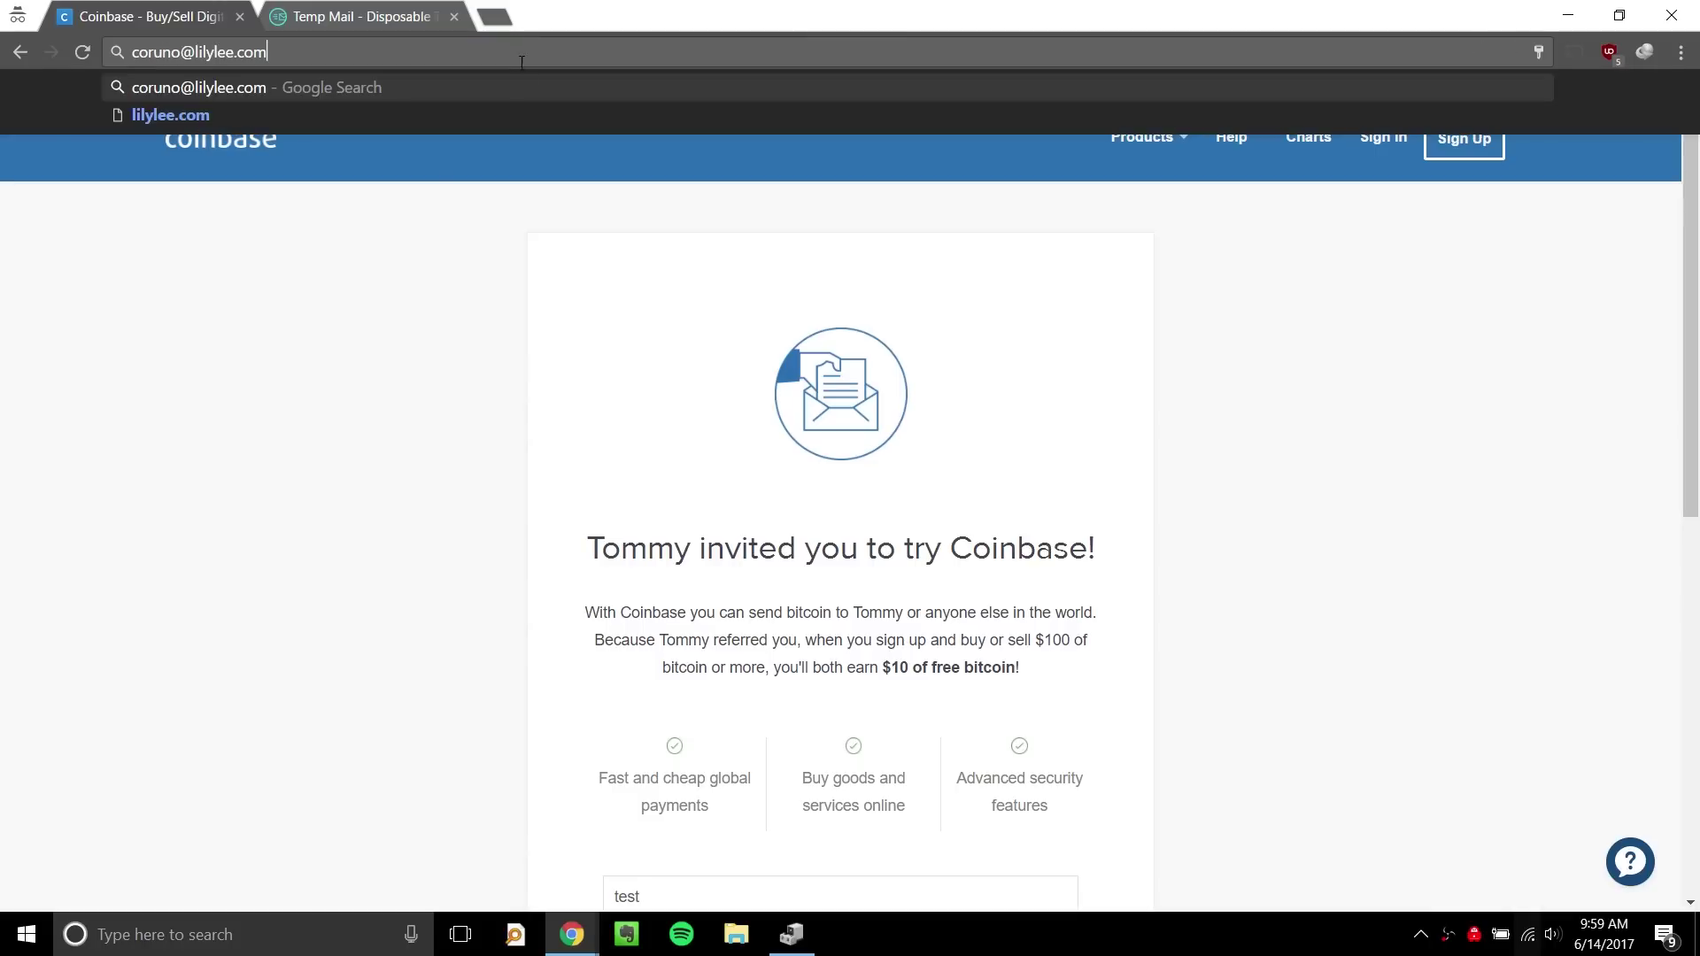
key("ctrl+a")
key("BackSpace")
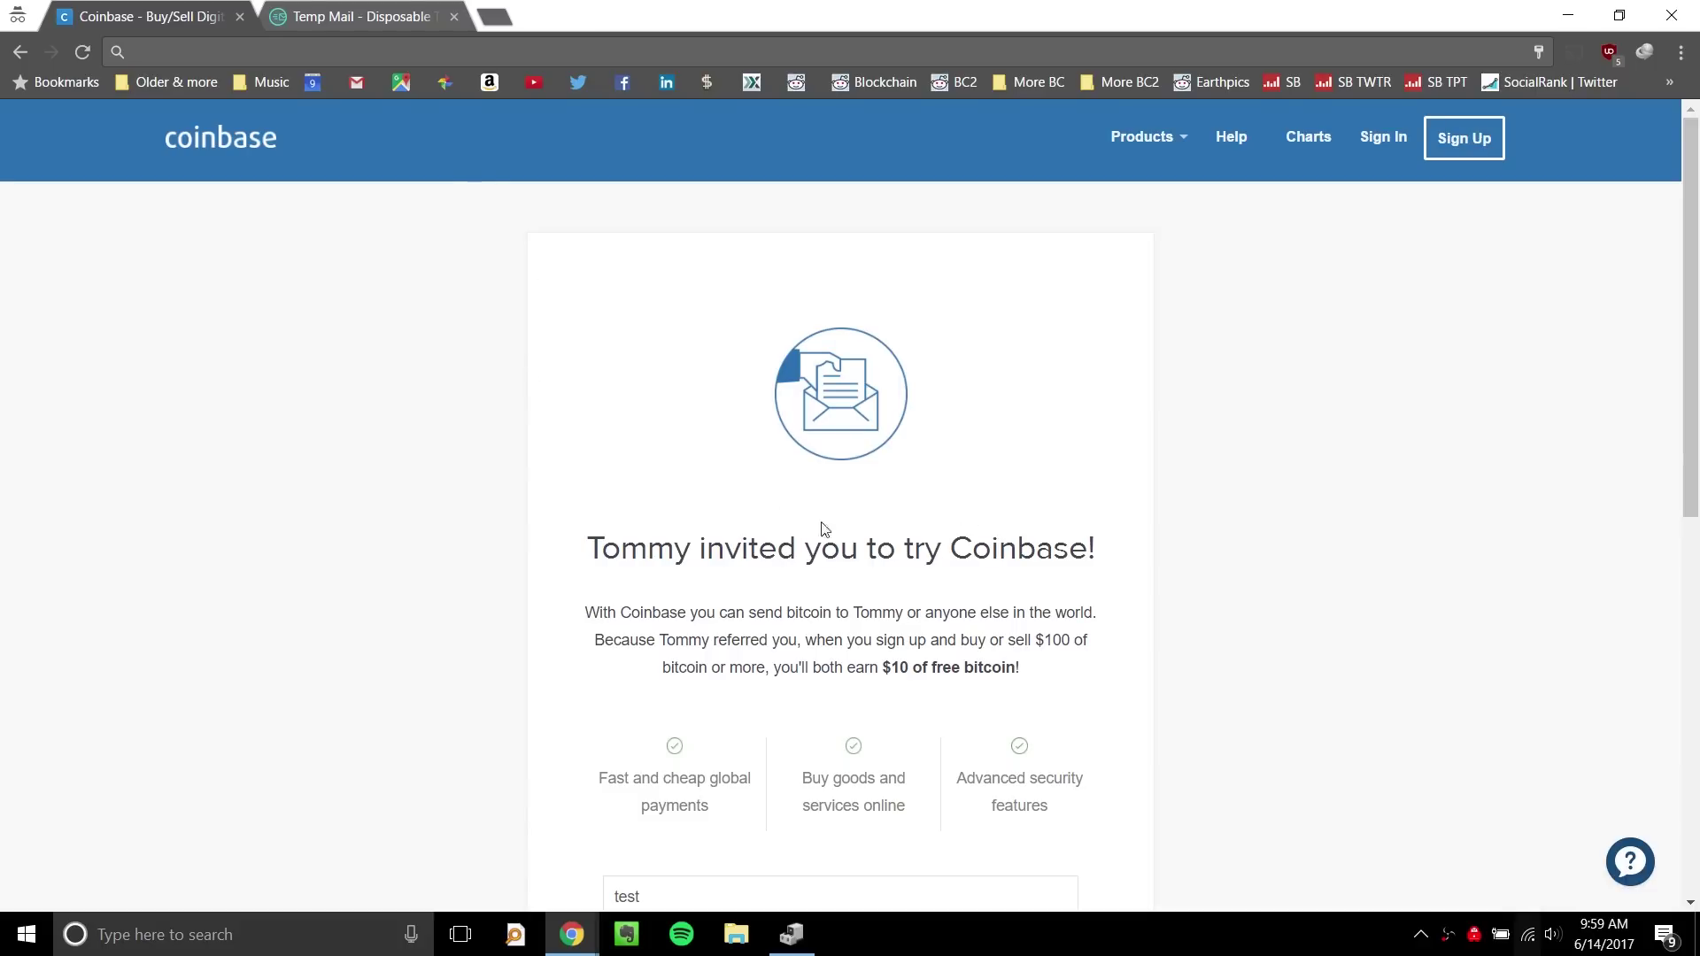
Accept the User Agreement and Privacy Policy and submit the sign-up form.
scroll(799, 548, "down", 1)
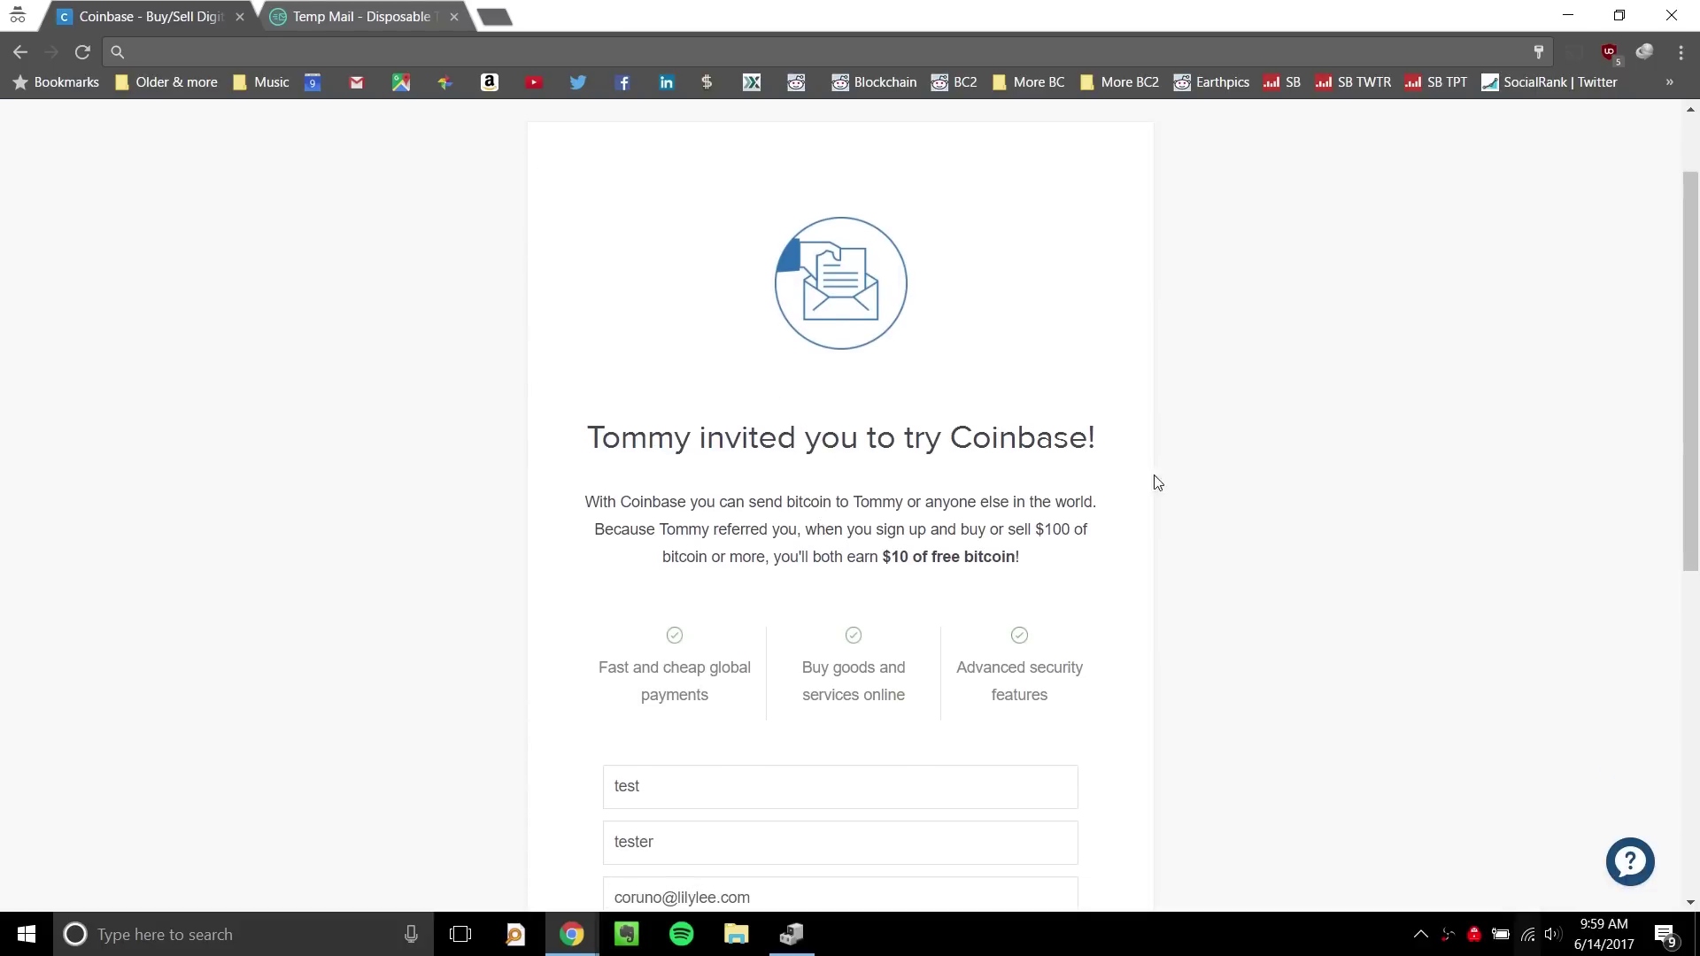
scroll(1107, 479, "down", 2)
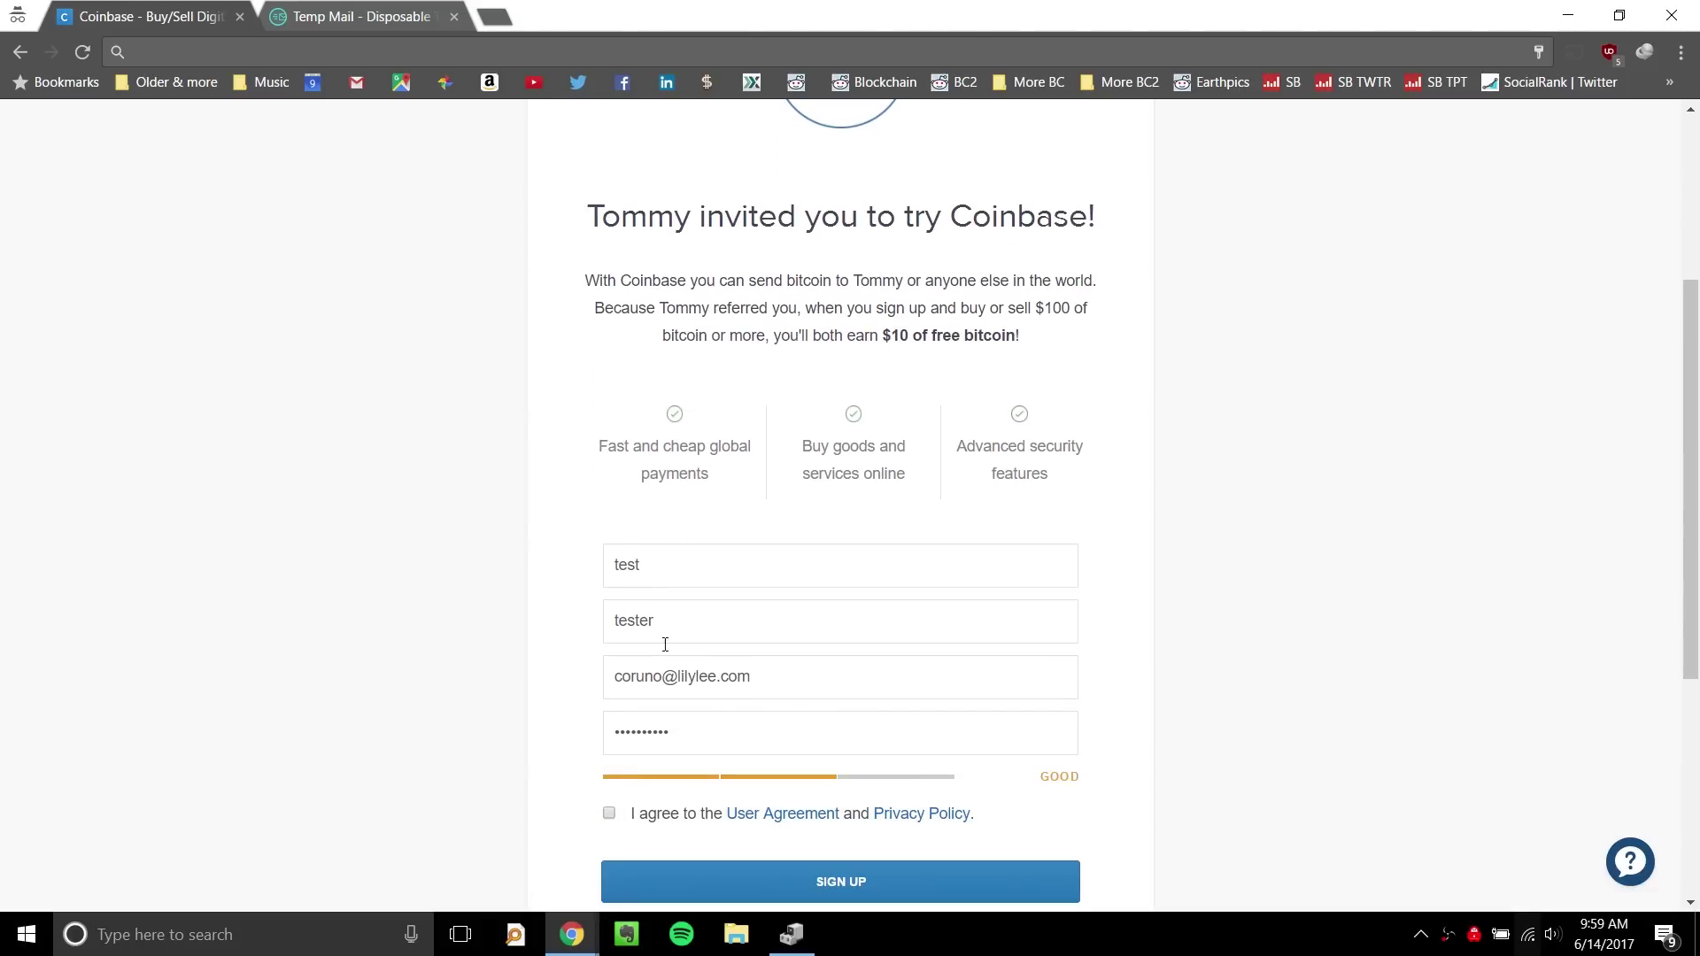
scroll(677, 723, "down", 1)
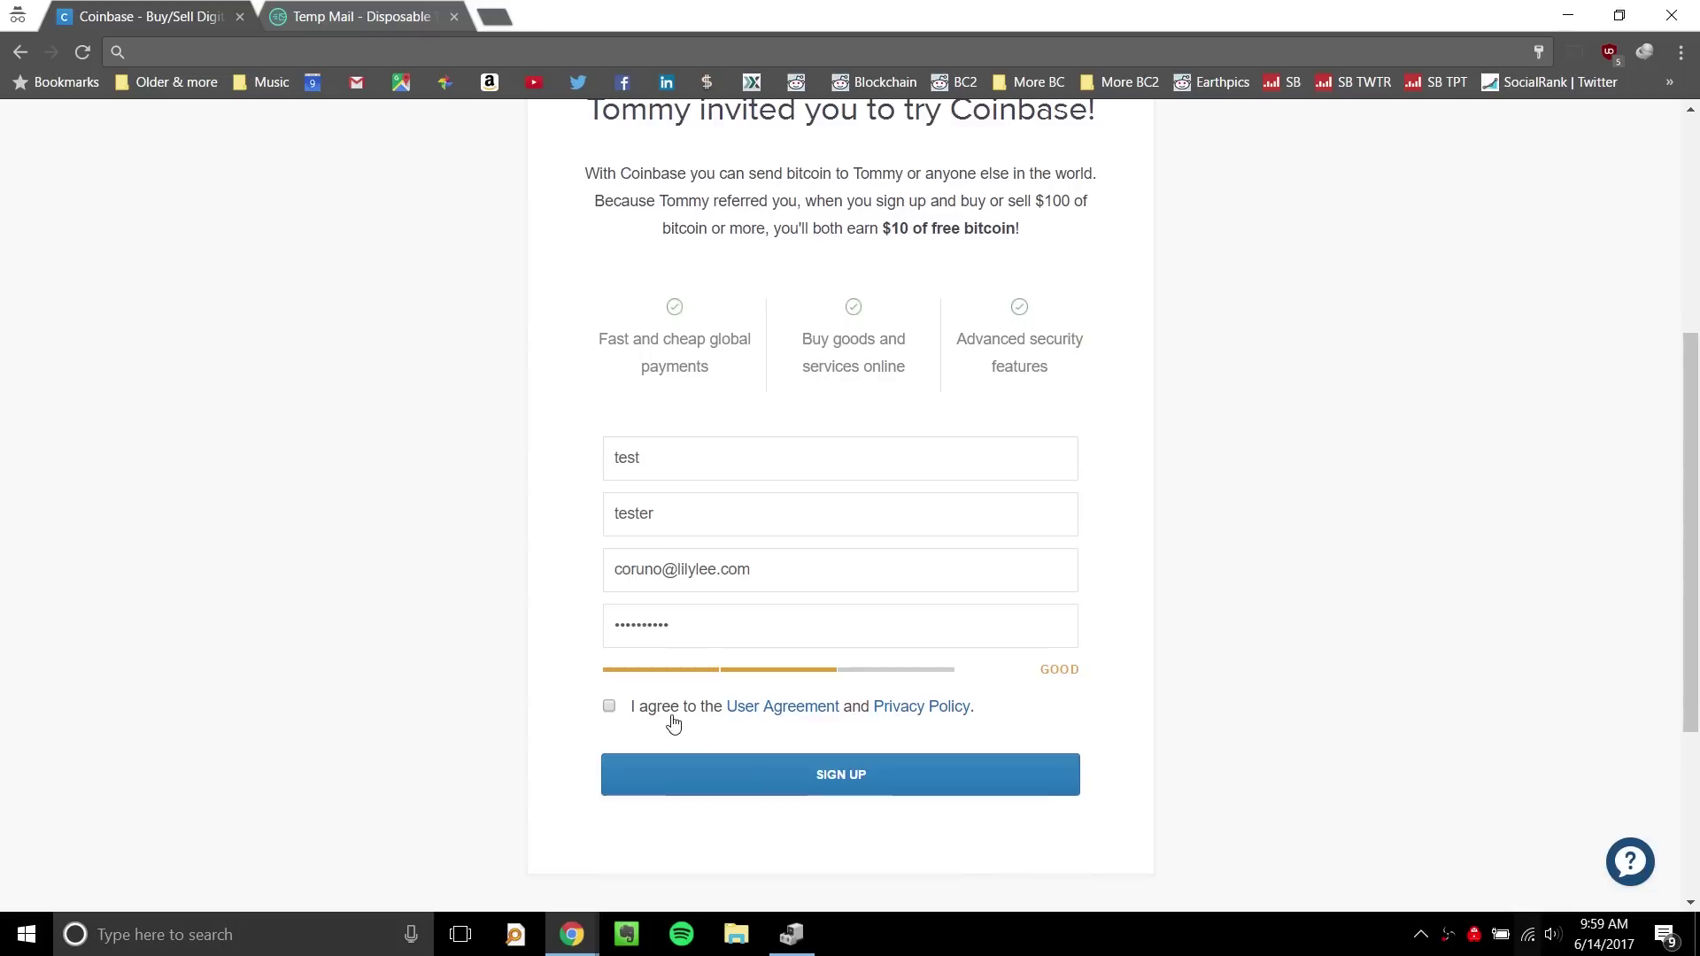
left_click(609, 707)
left_click(752, 788)
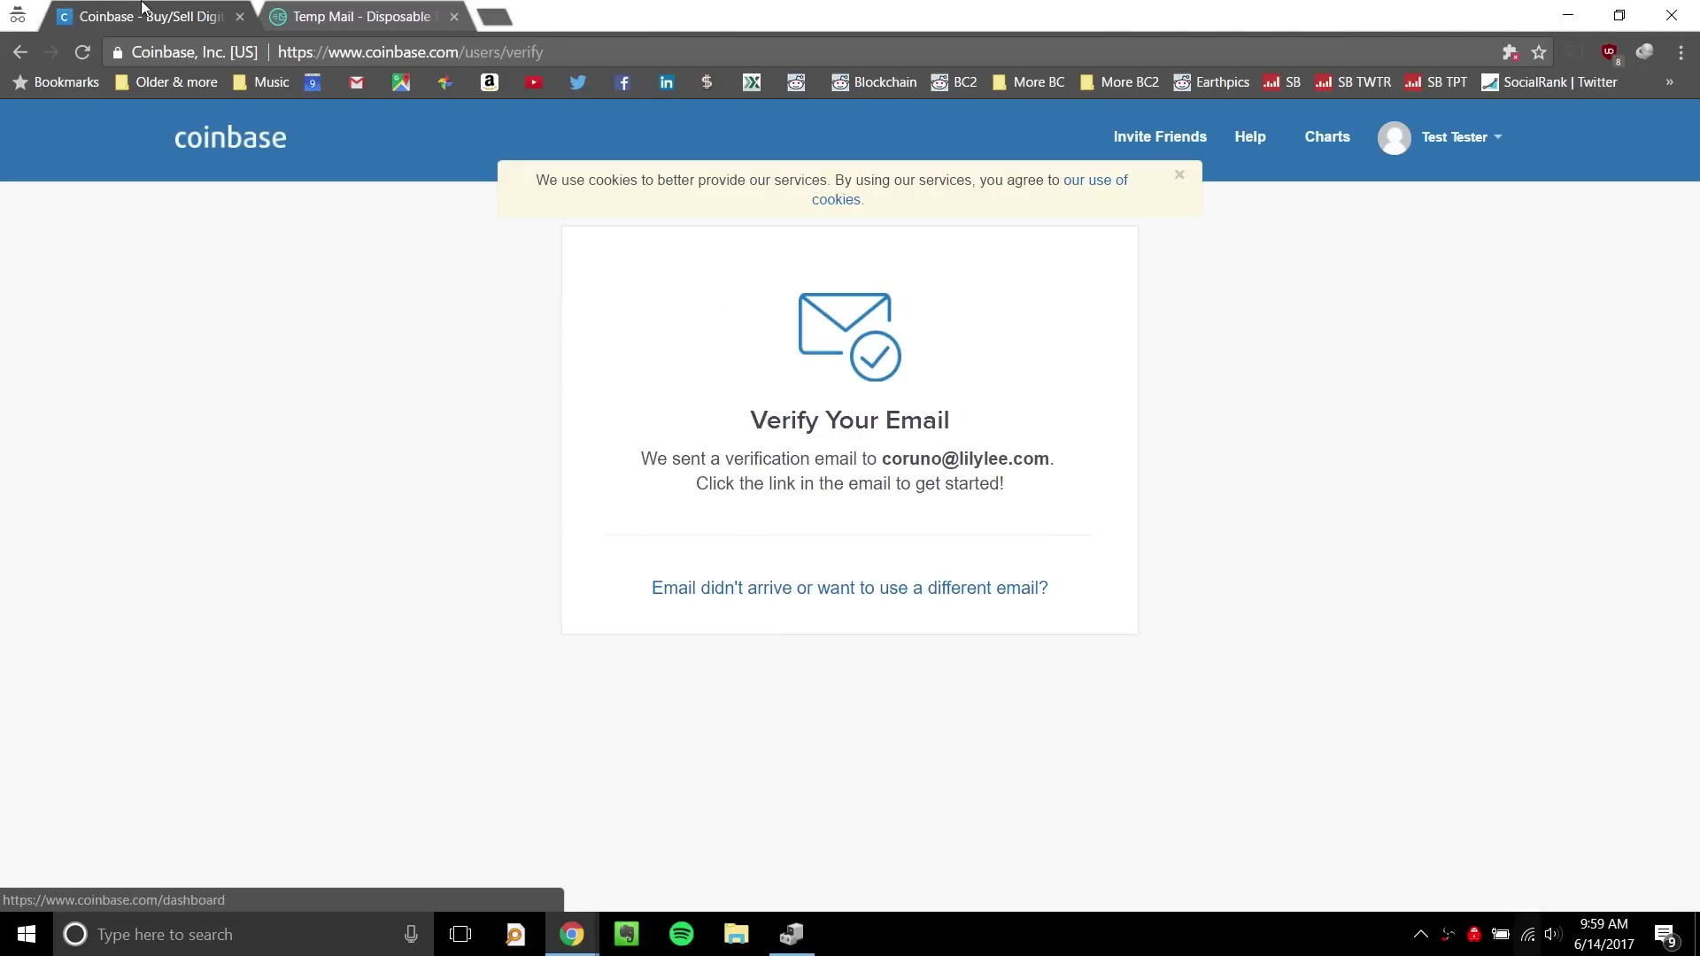
Refresh the Temp Mail inbox and open the 'Please Verify Your Email' message from Coinbase.
left_click(359, 16)
left_click(312, 349)
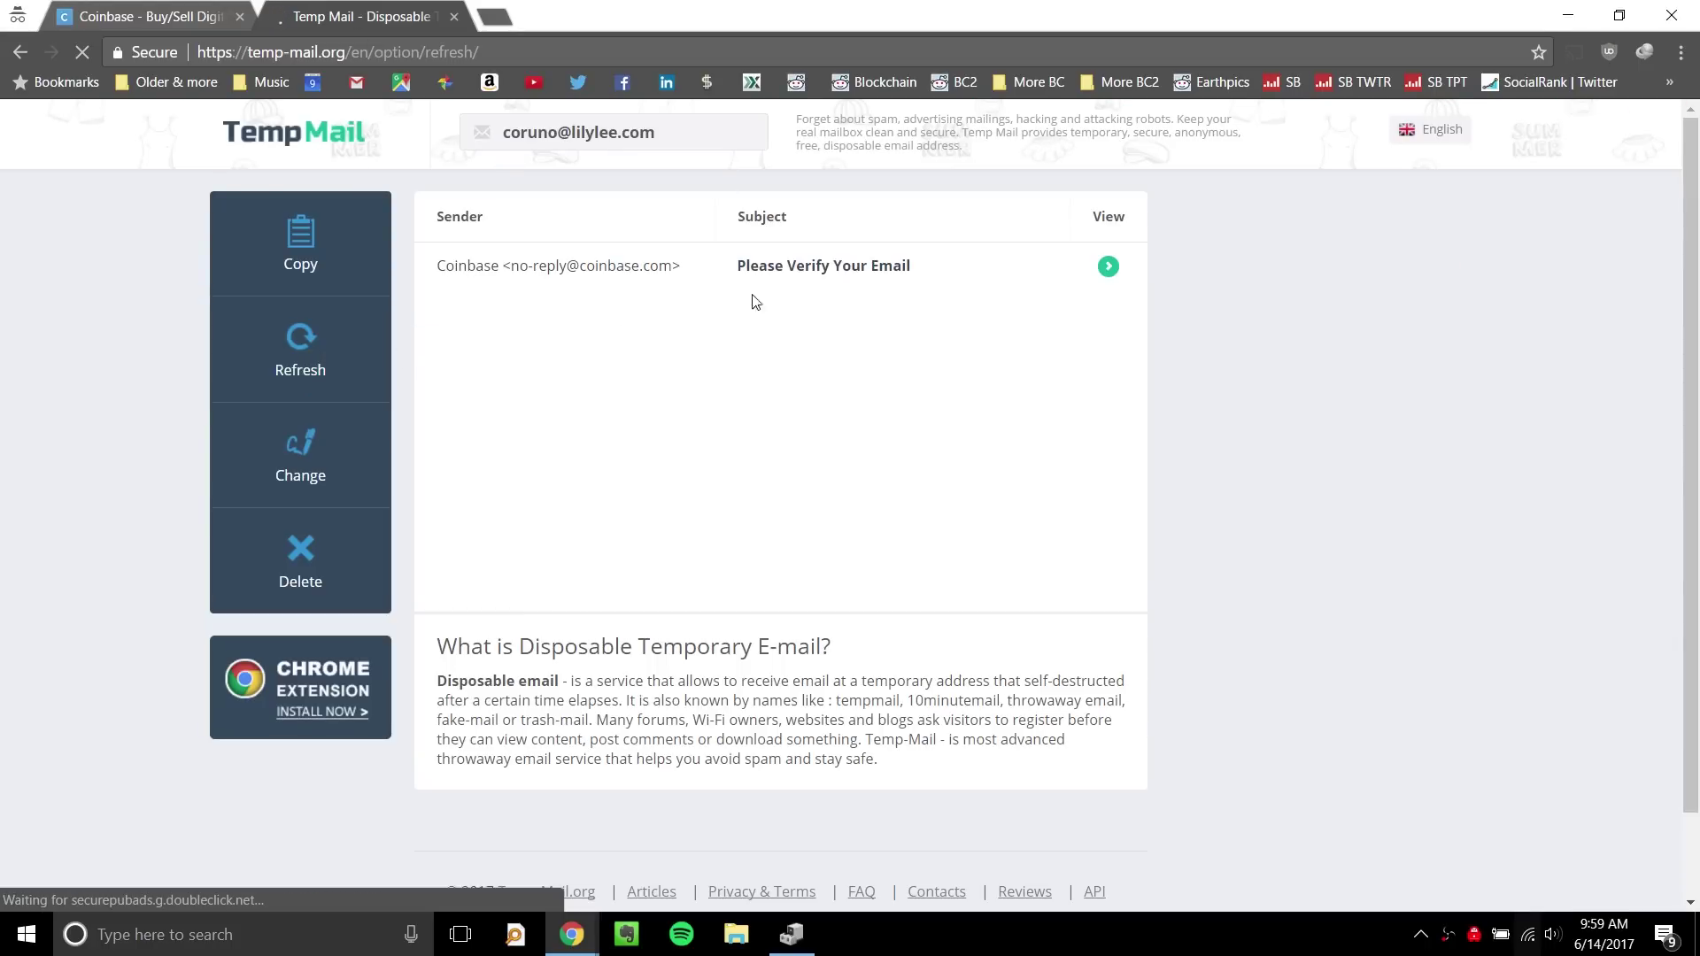
left_click(808, 274)
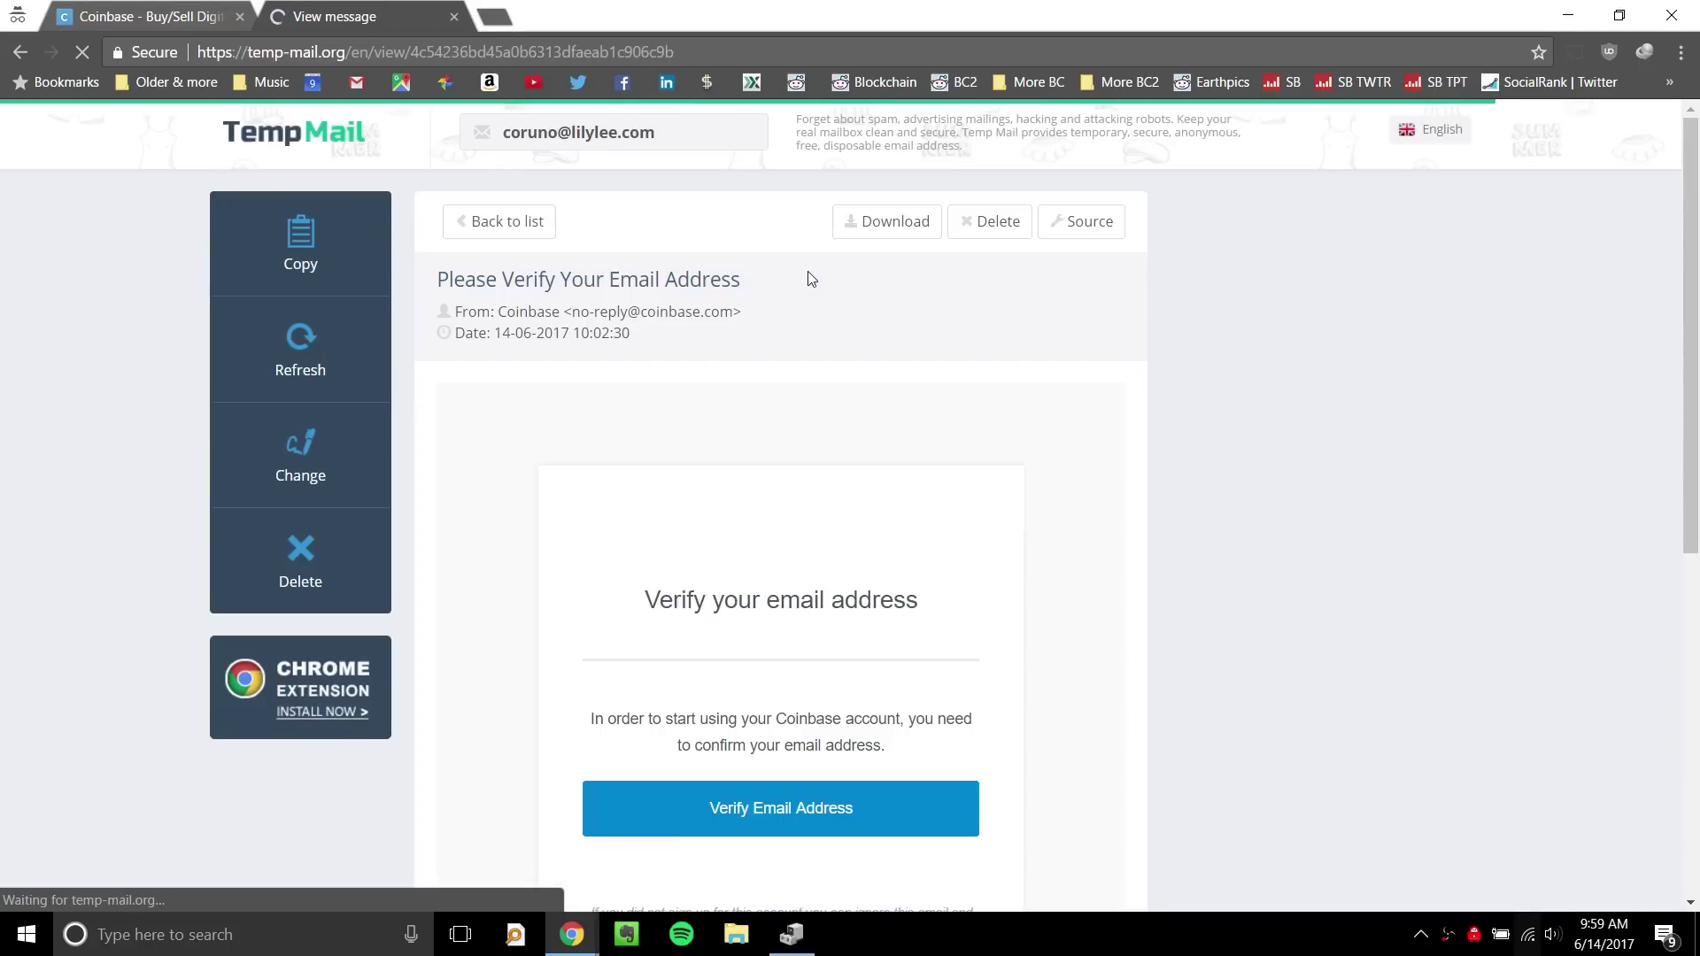
scroll(886, 469, "down", 3)
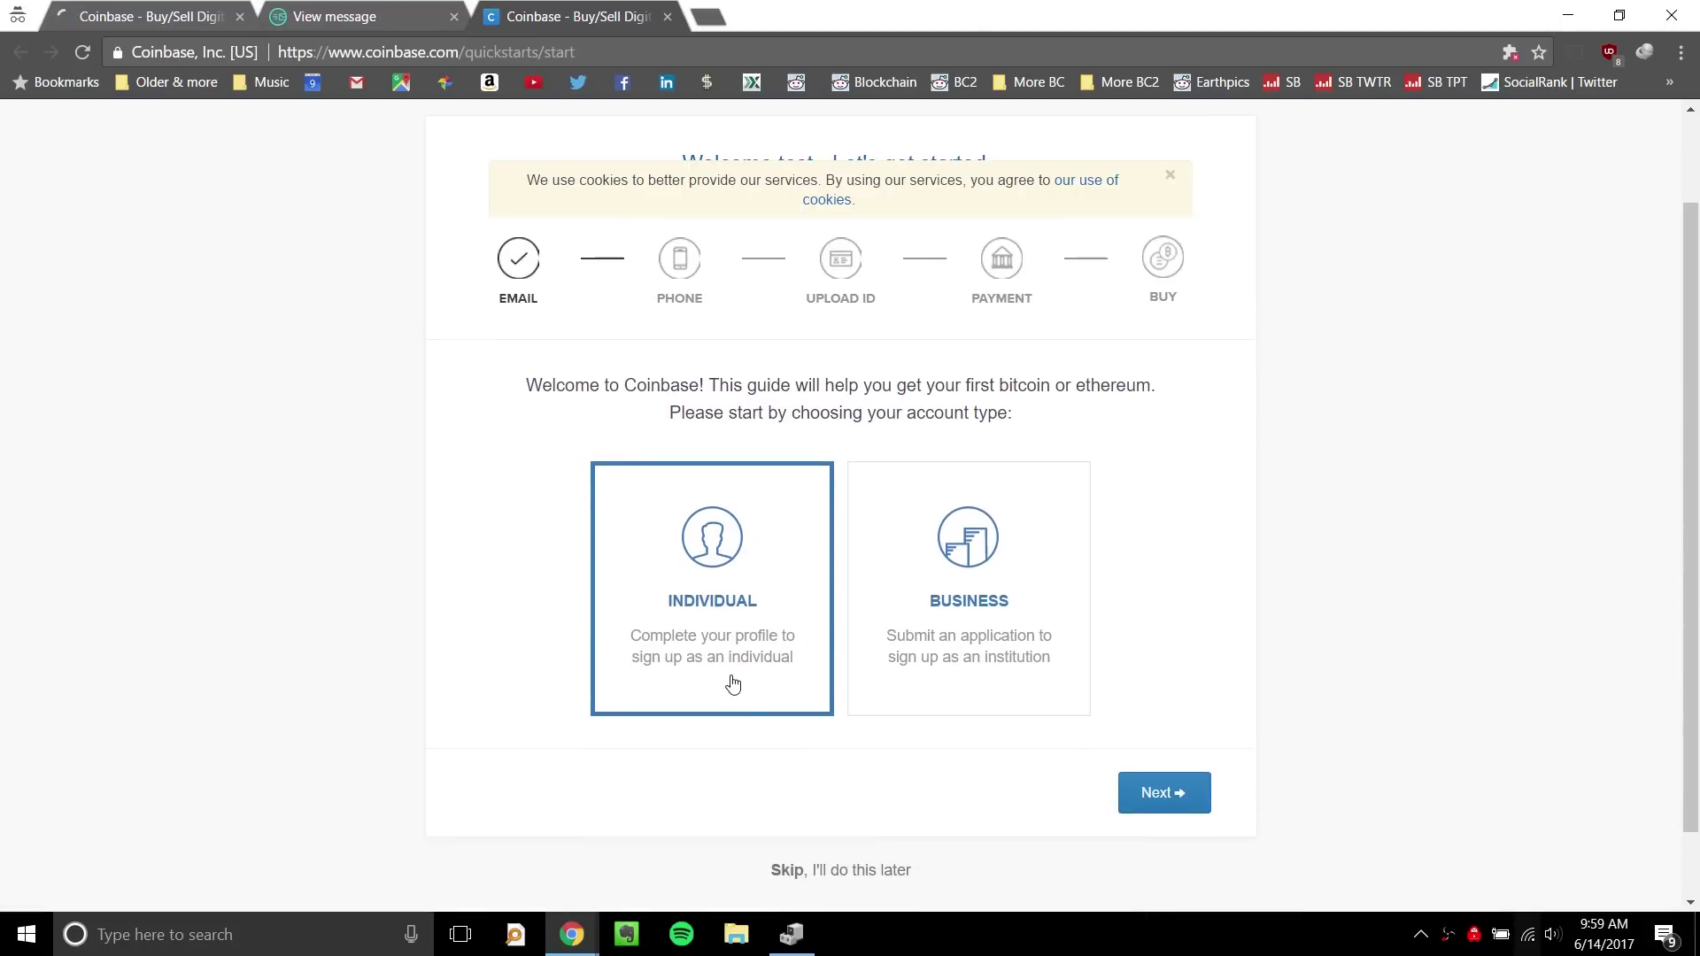
Continue with the Individual account type and skip linking a phone number.
left_click(1162, 793)
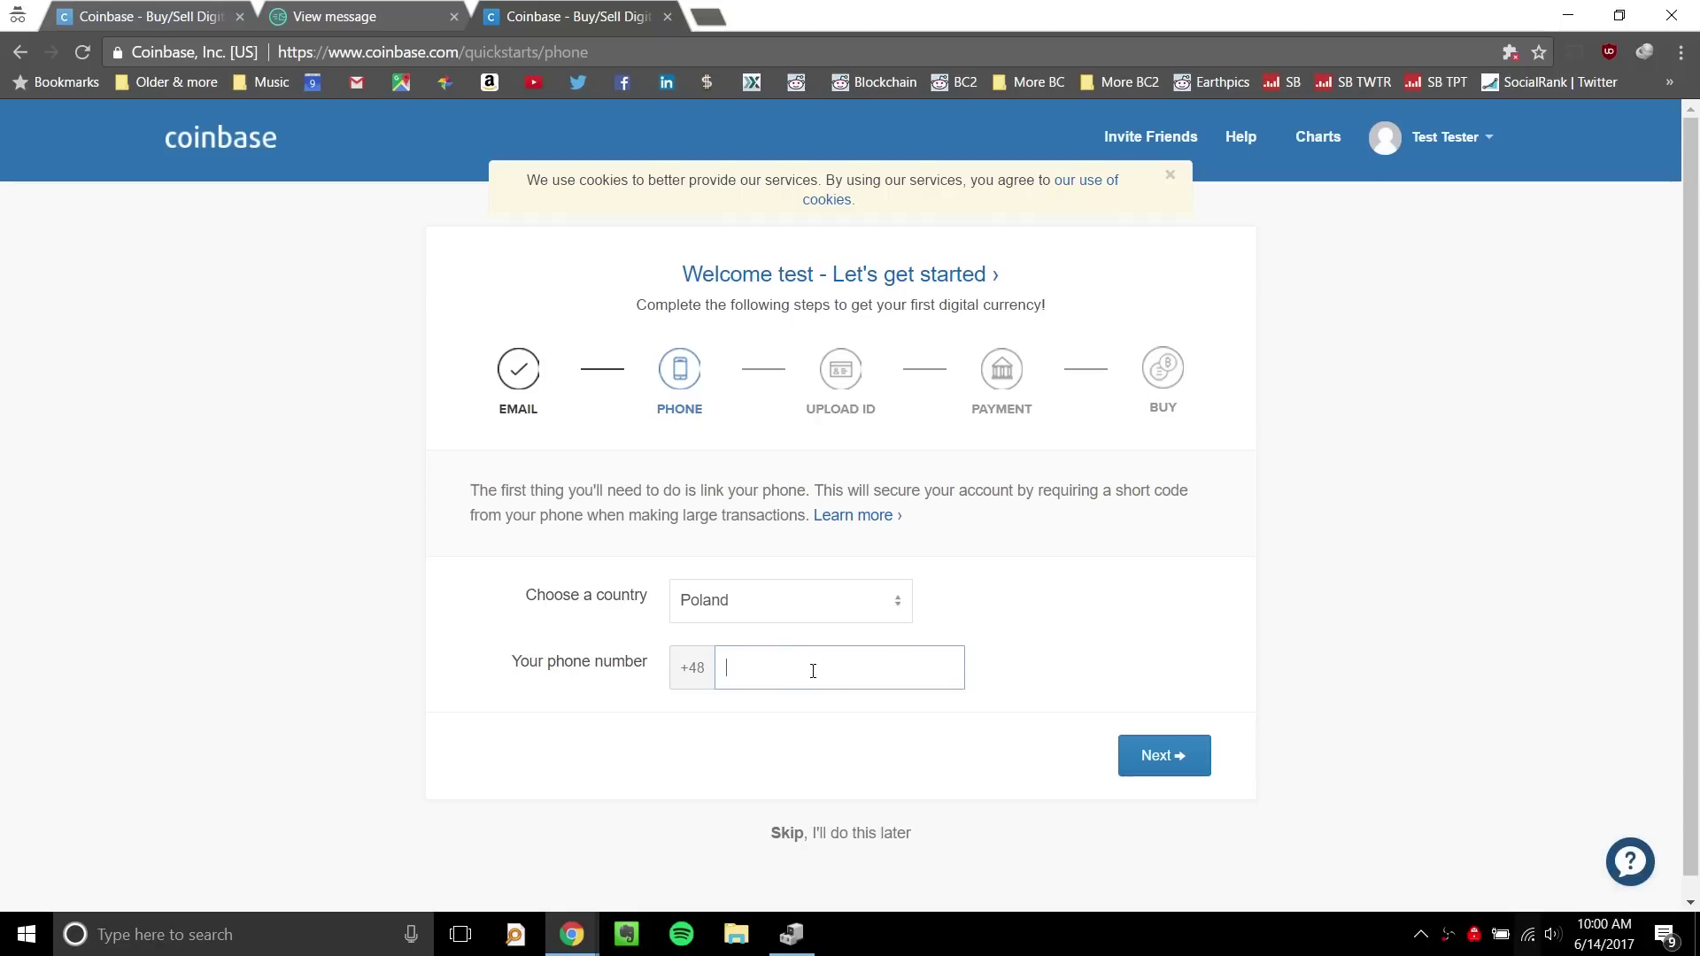
scroll(812, 669, "down", 1)
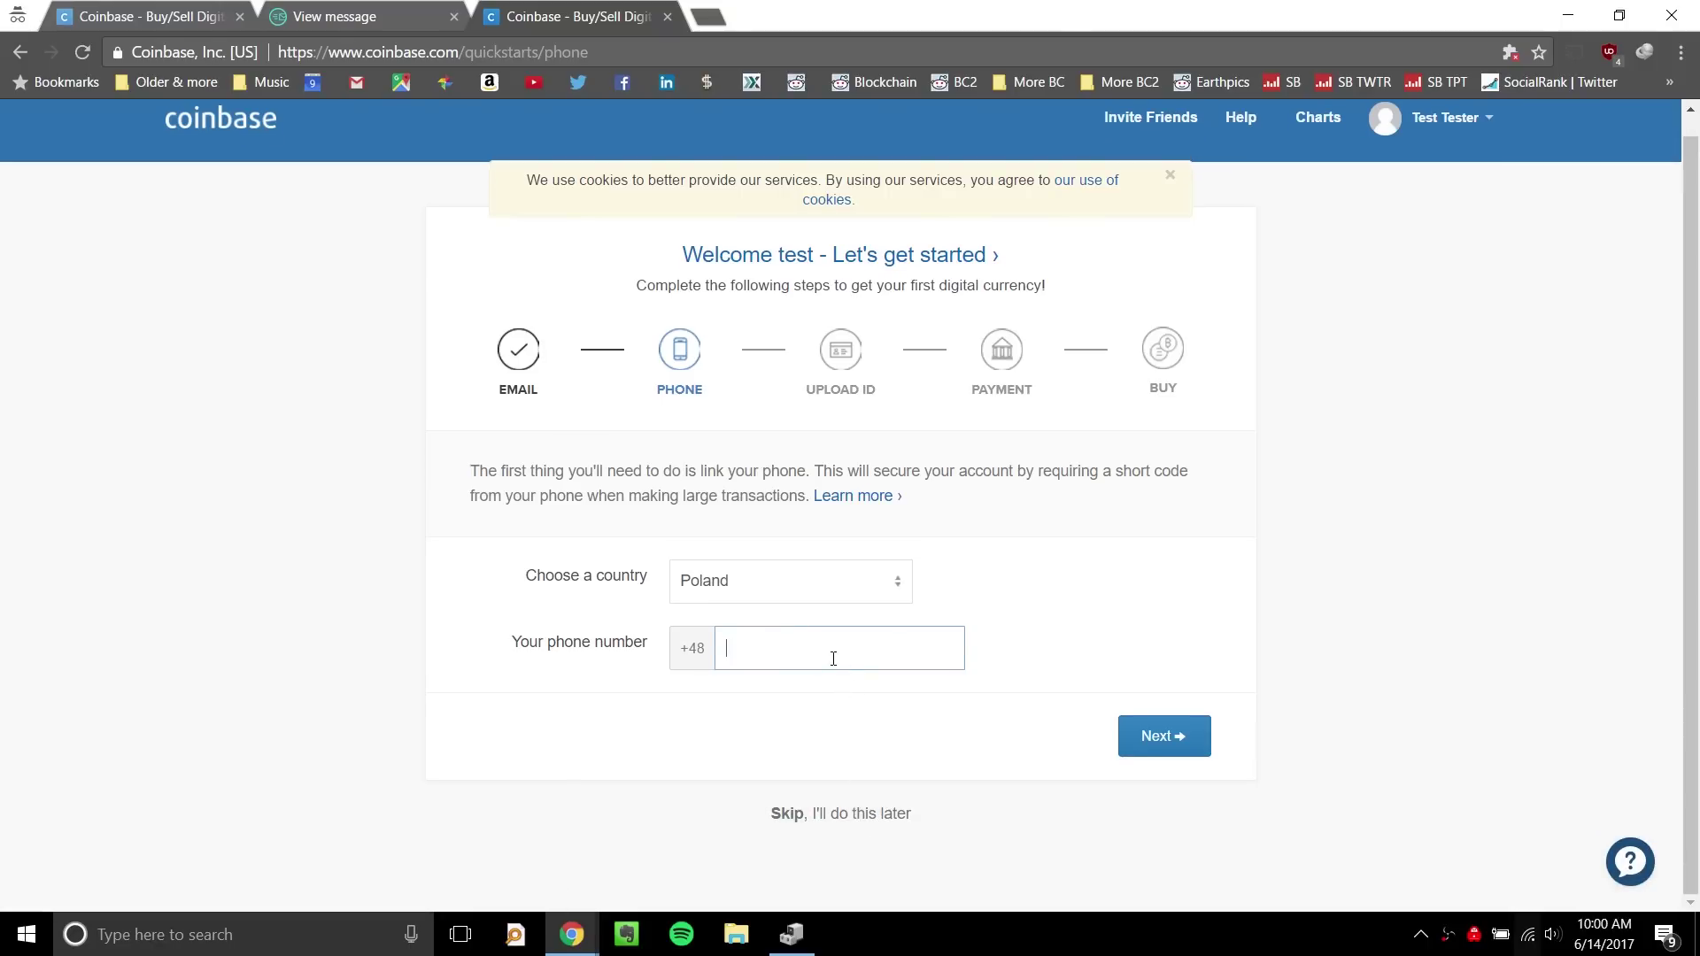
left_click(842, 822)
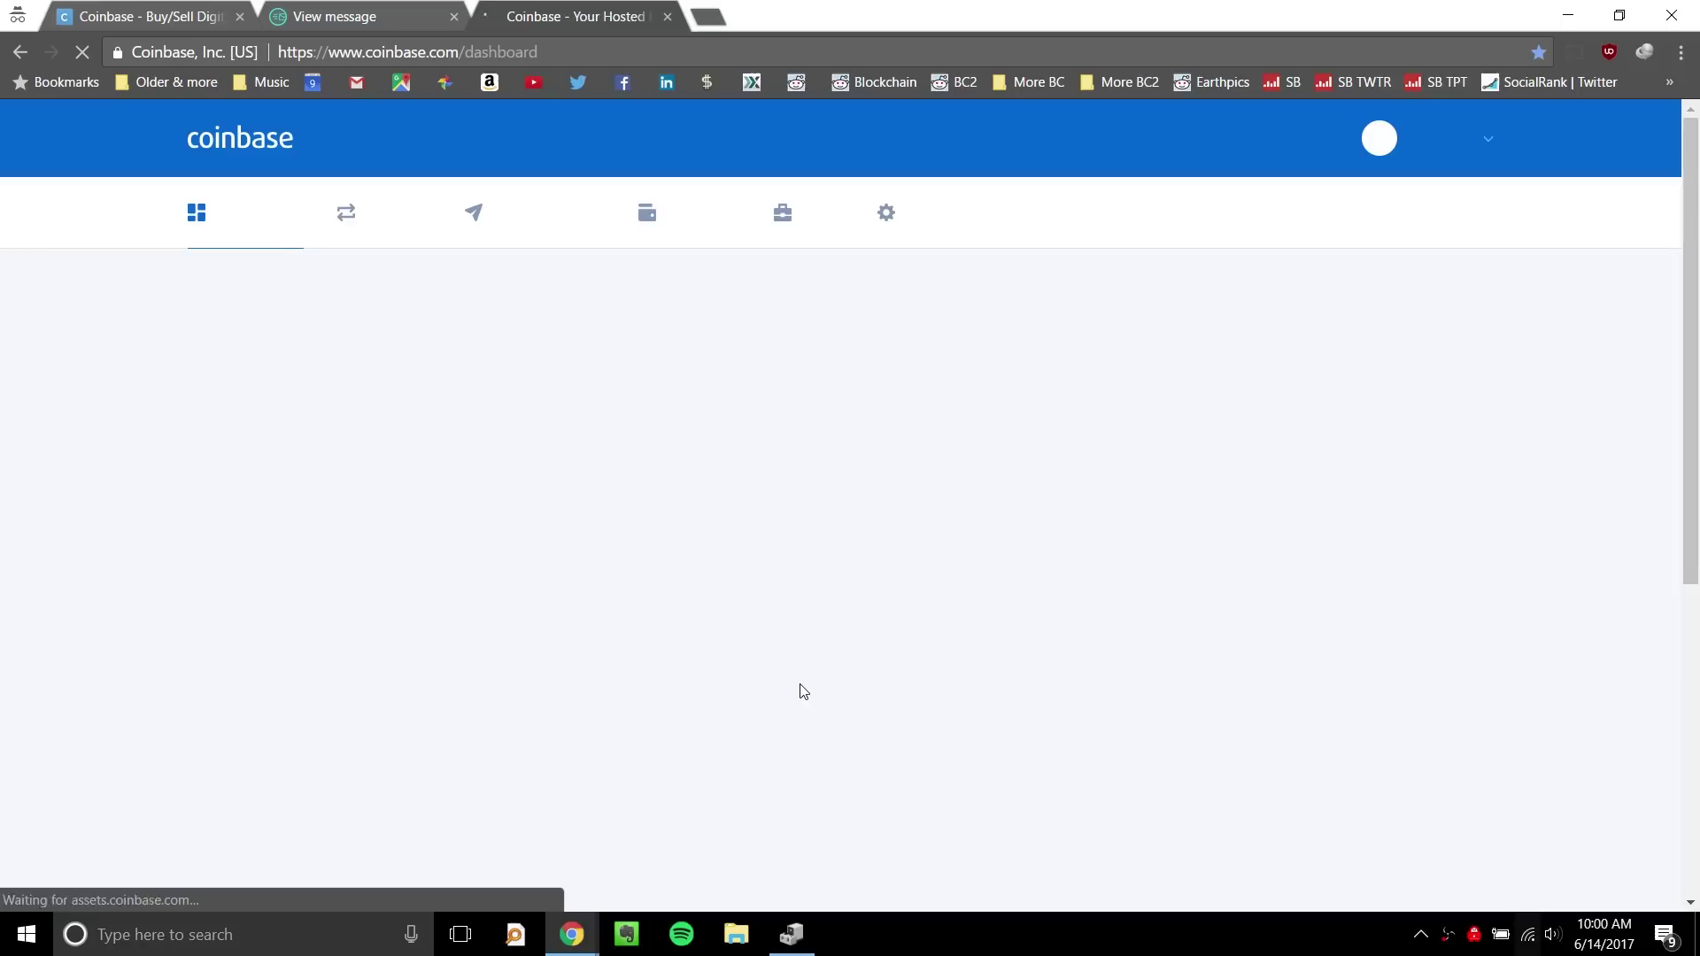
Scroll the dashboard to review the Complete Your Account checklist and the PLN0.00 portfolio.
scroll(808, 731, "down", 4)
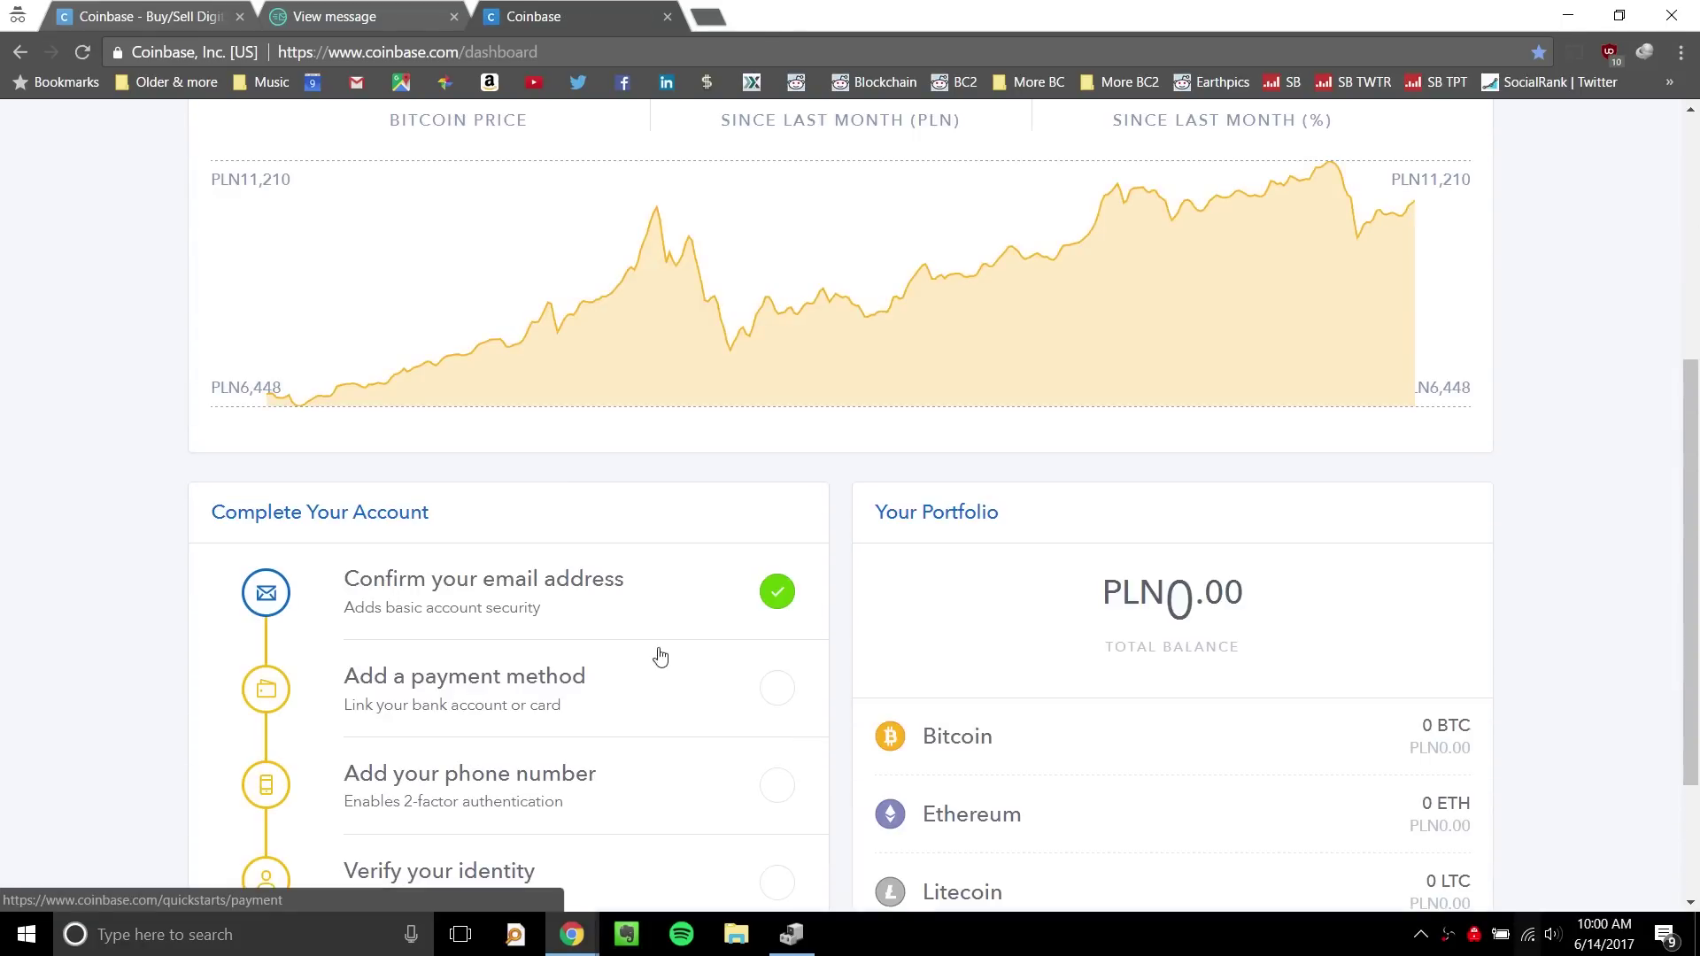
scroll(620, 642, "down", 3)
scroll(608, 629, "up", 6)
scroll(628, 496, "down", 6)
scroll(611, 469, "up", 7)
scroll(599, 434, "down", 5)
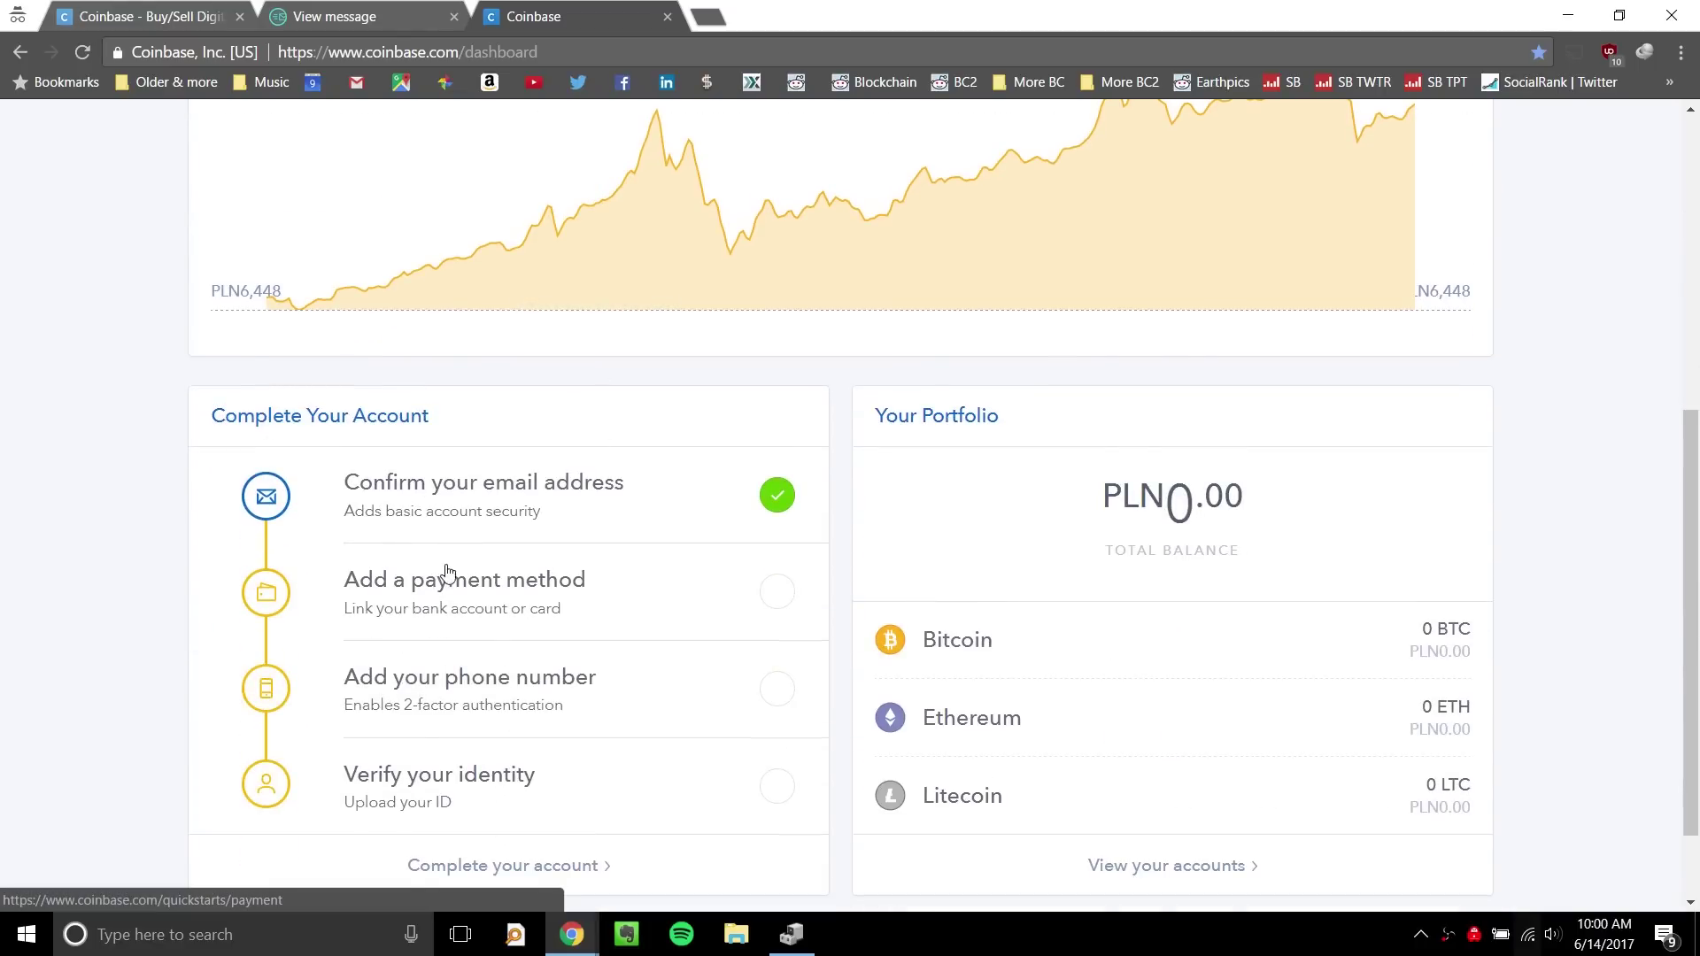
scroll(447, 571, "down", 2)
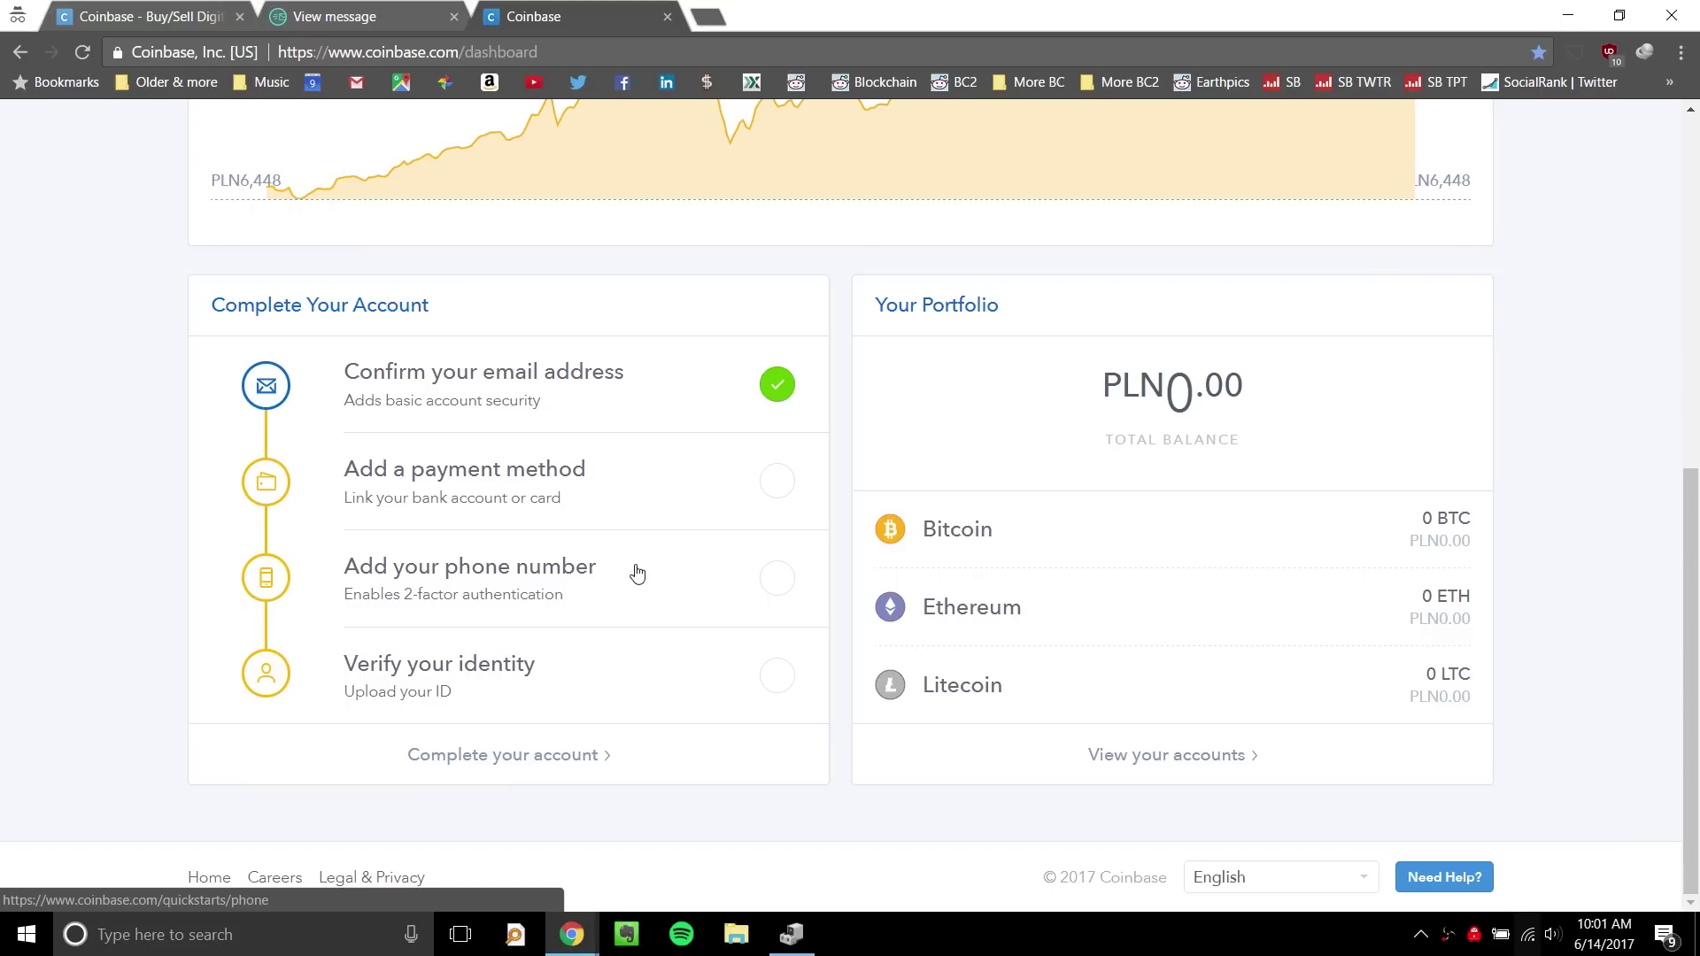
Browse the Google Authenticator image results and reopen its App Store screenshot preview.
mouse_move(571, 934)
left_click(513, 894)
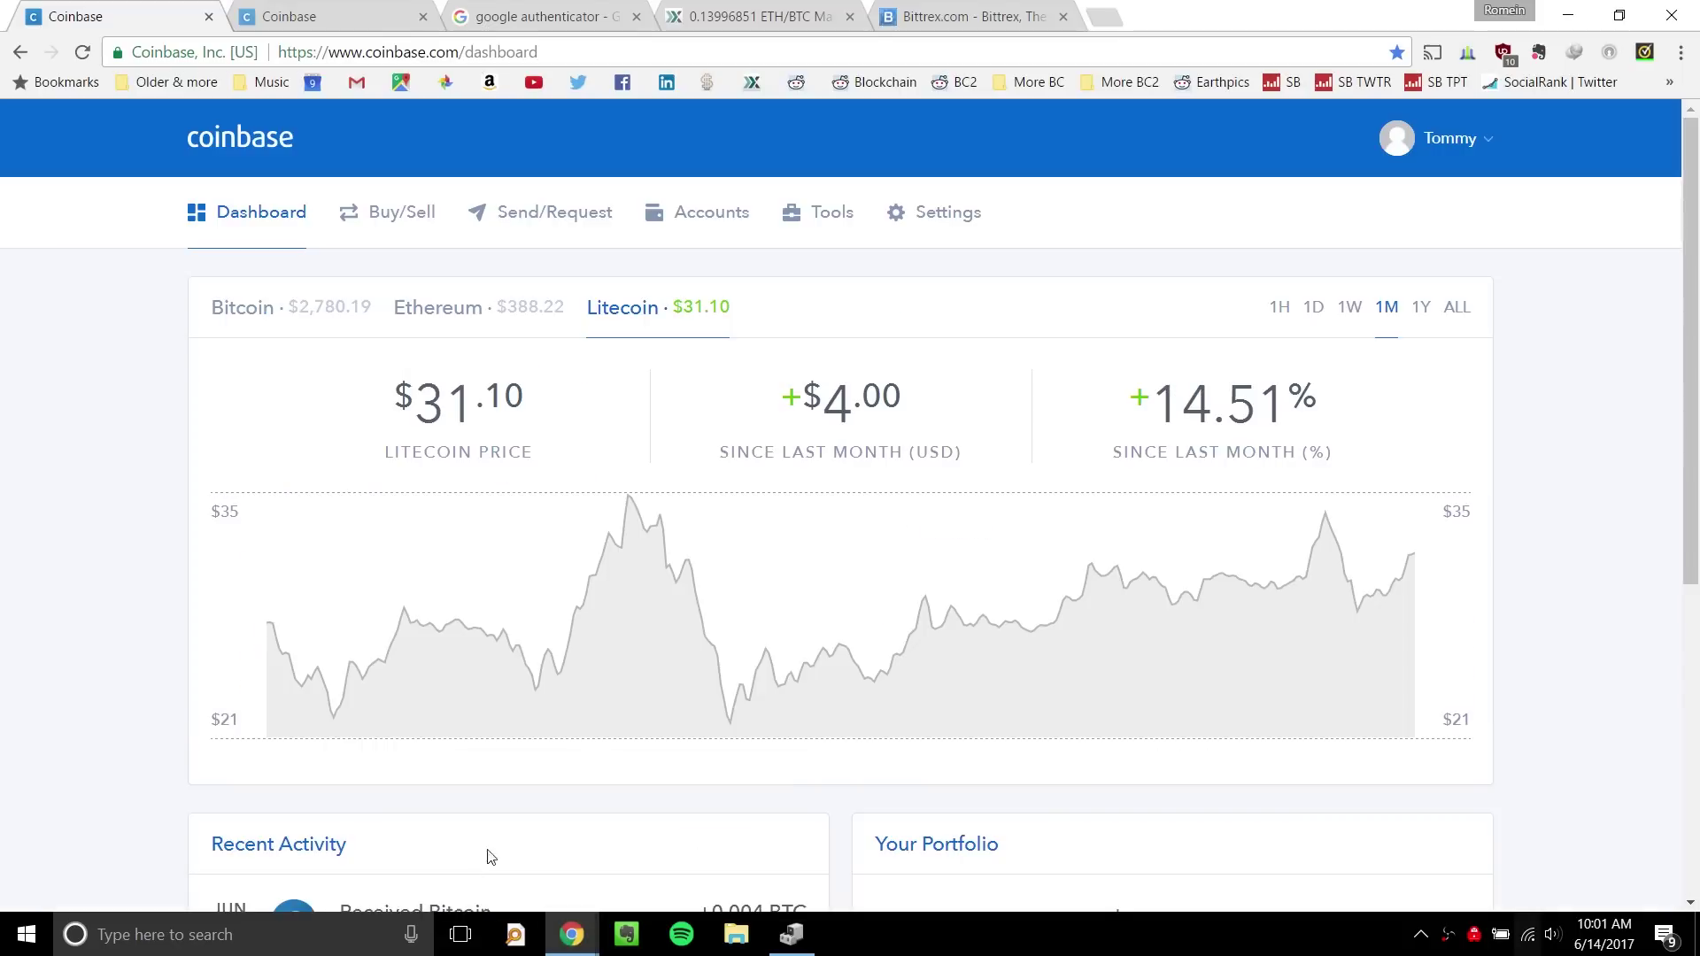
left_click(540, 16)
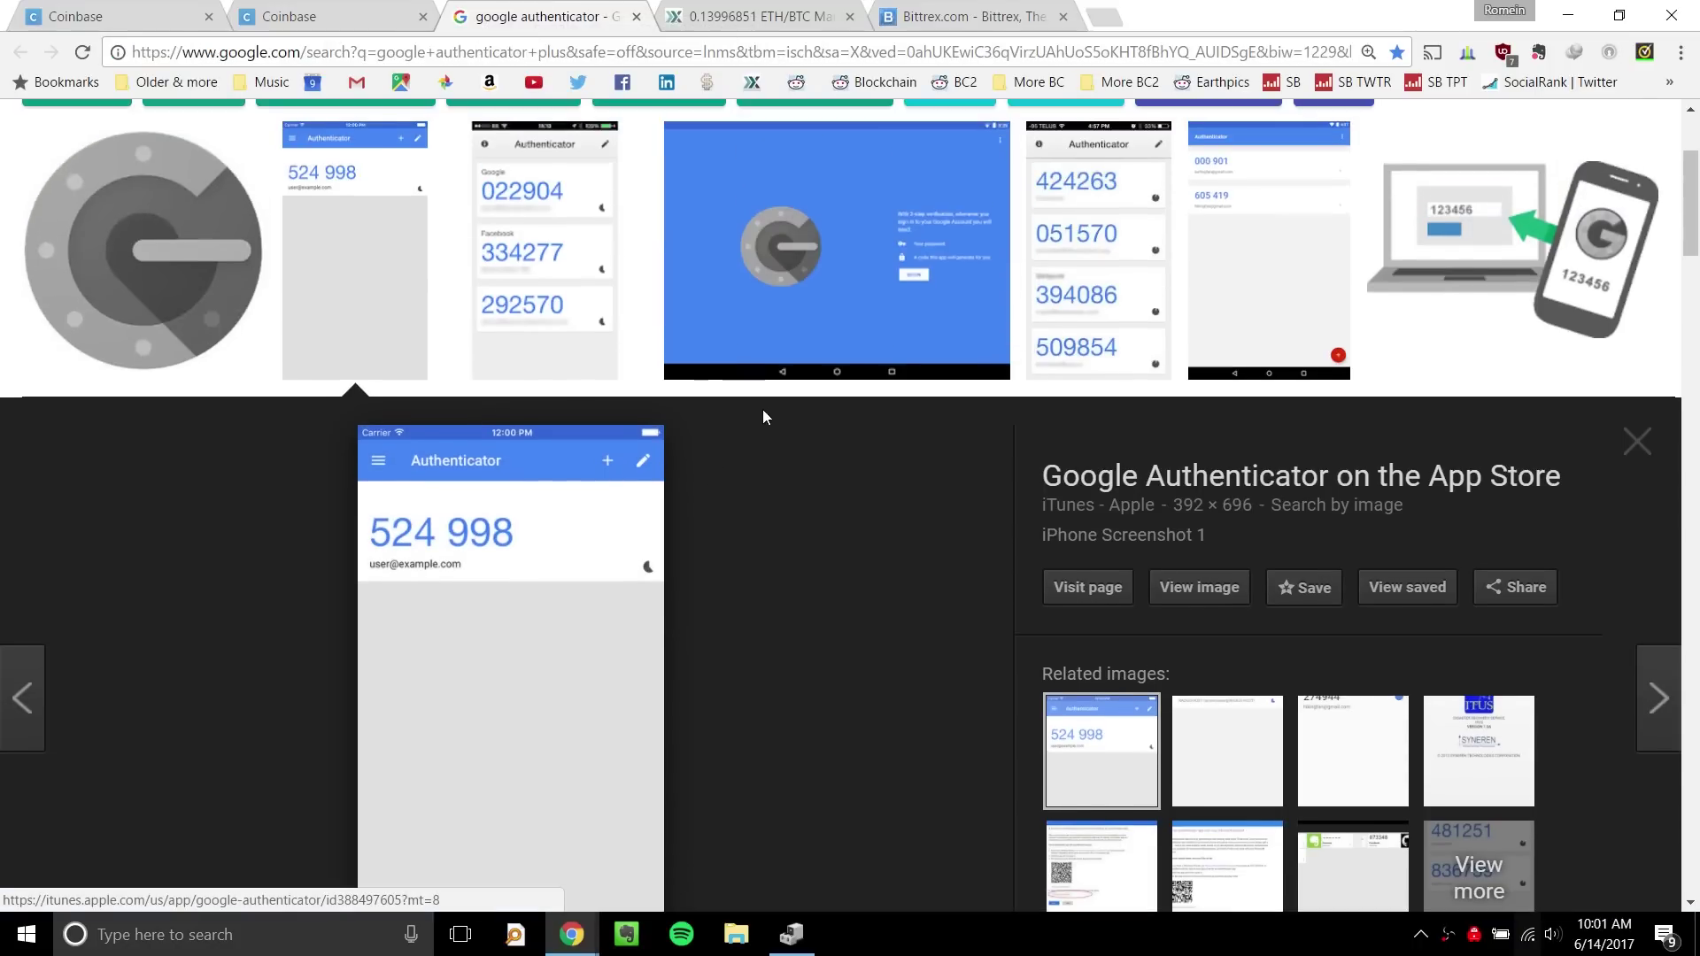
scroll(764, 411, "up", 2)
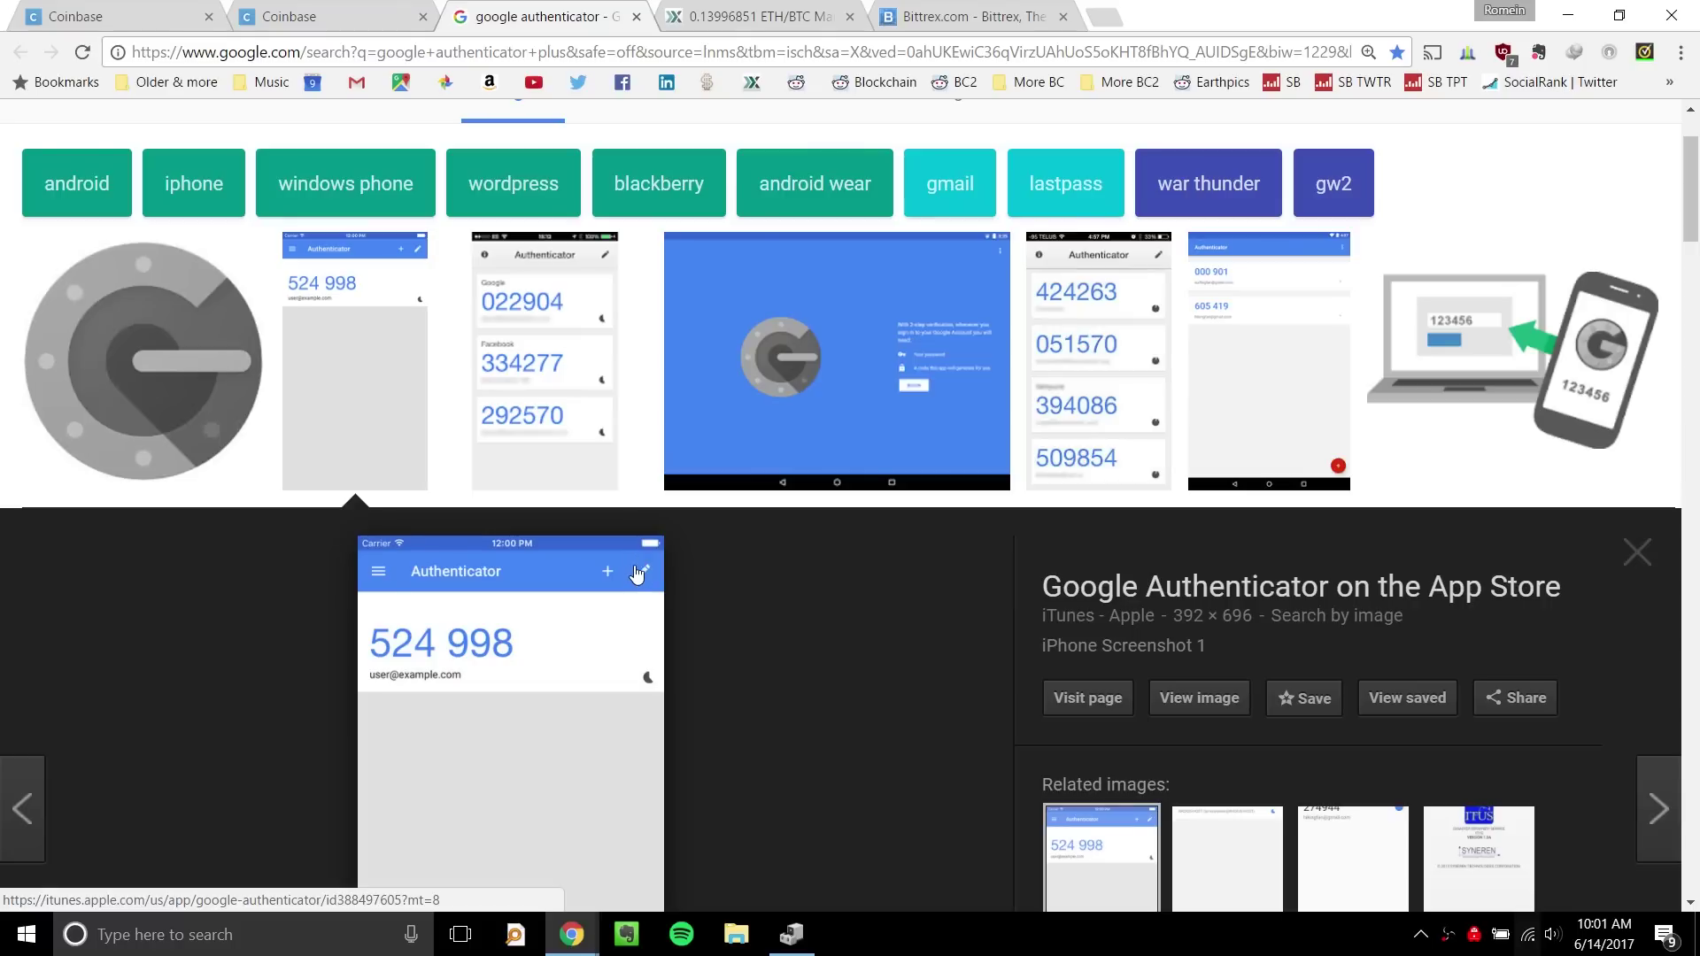
scroll(638, 571, "up", 2)
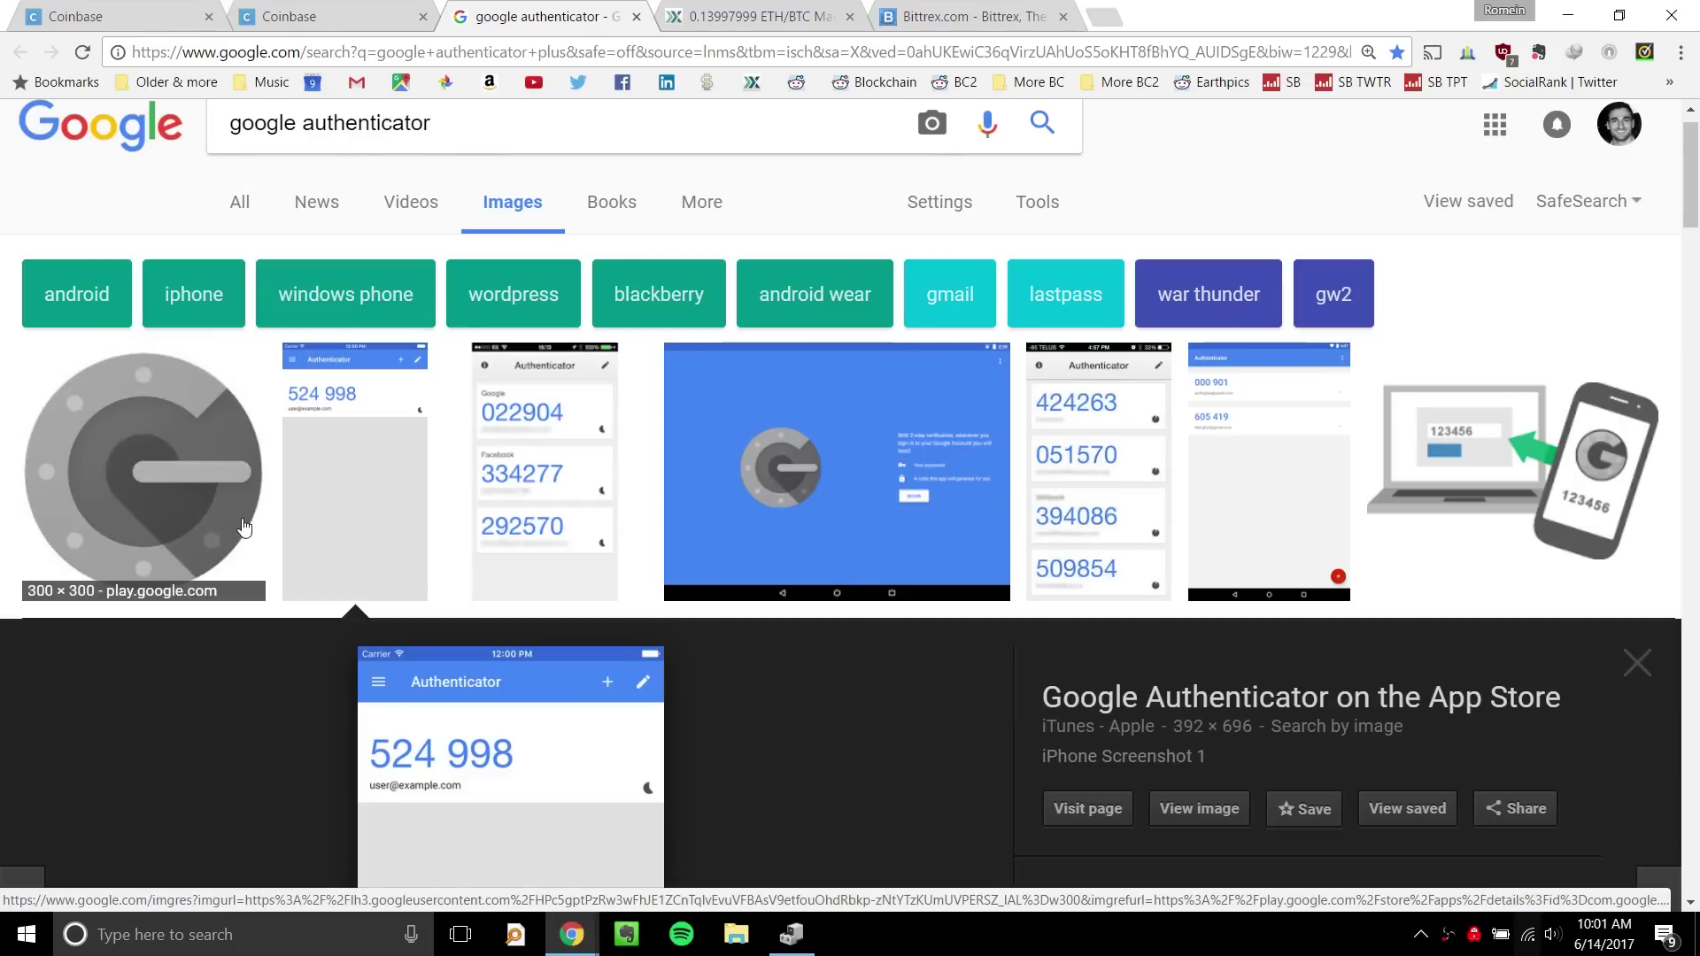
scroll(245, 528, "down", 1)
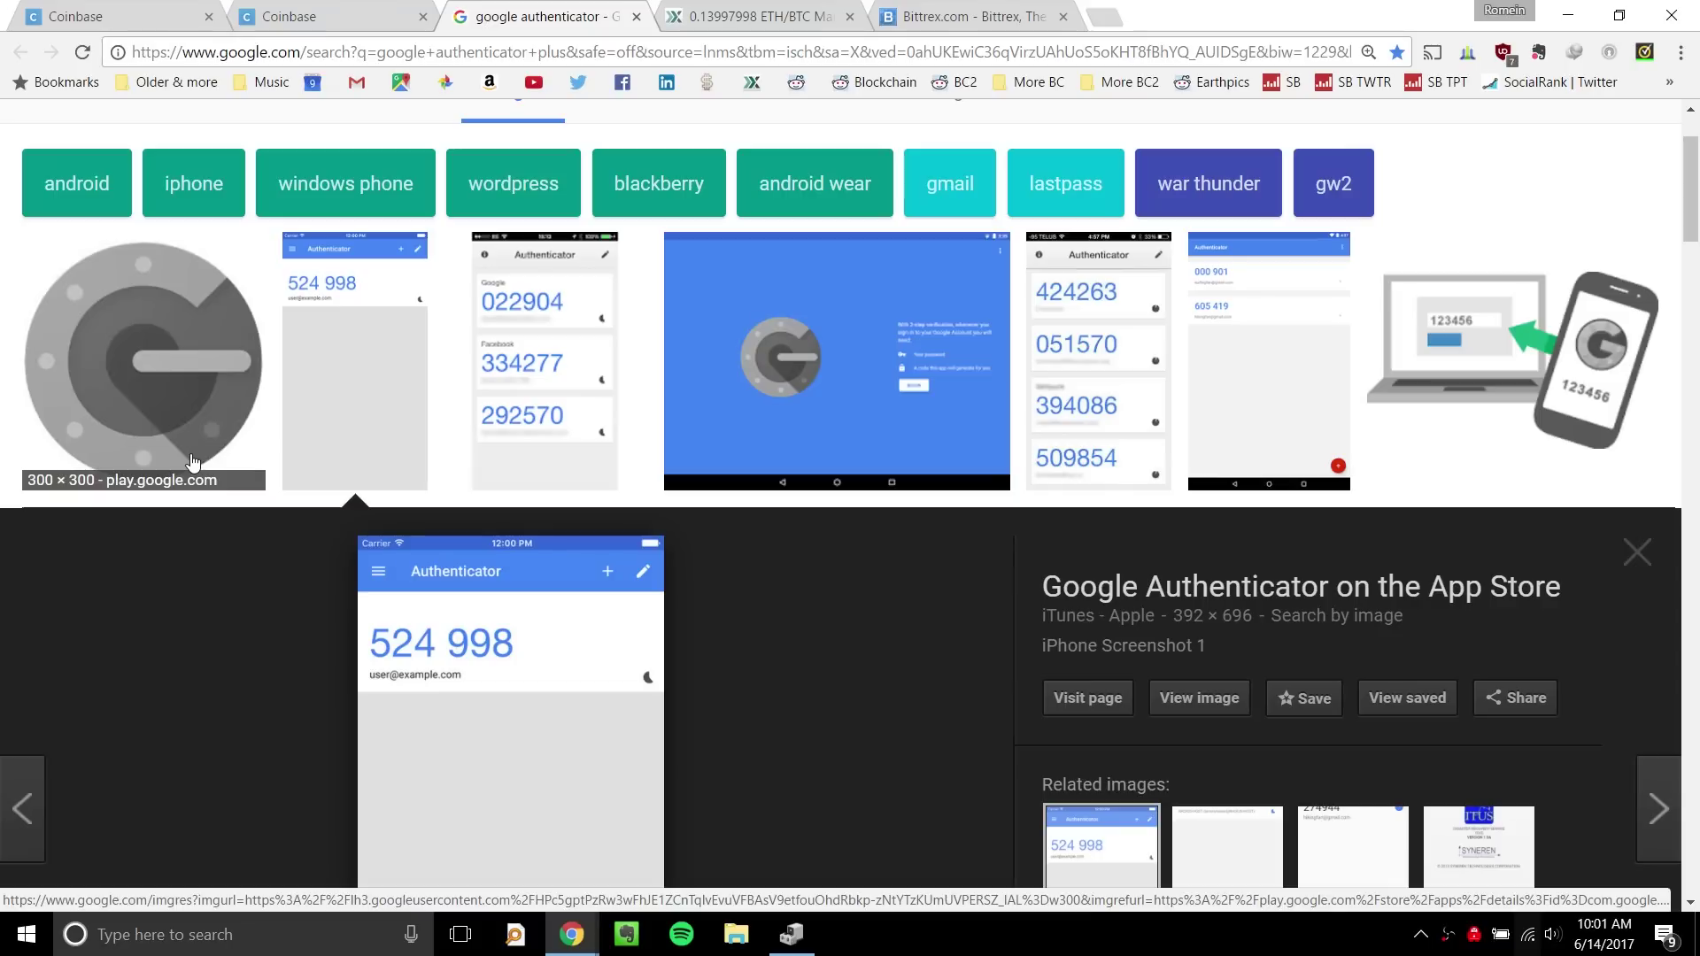
left_click(329, 345)
left_click(329, 345)
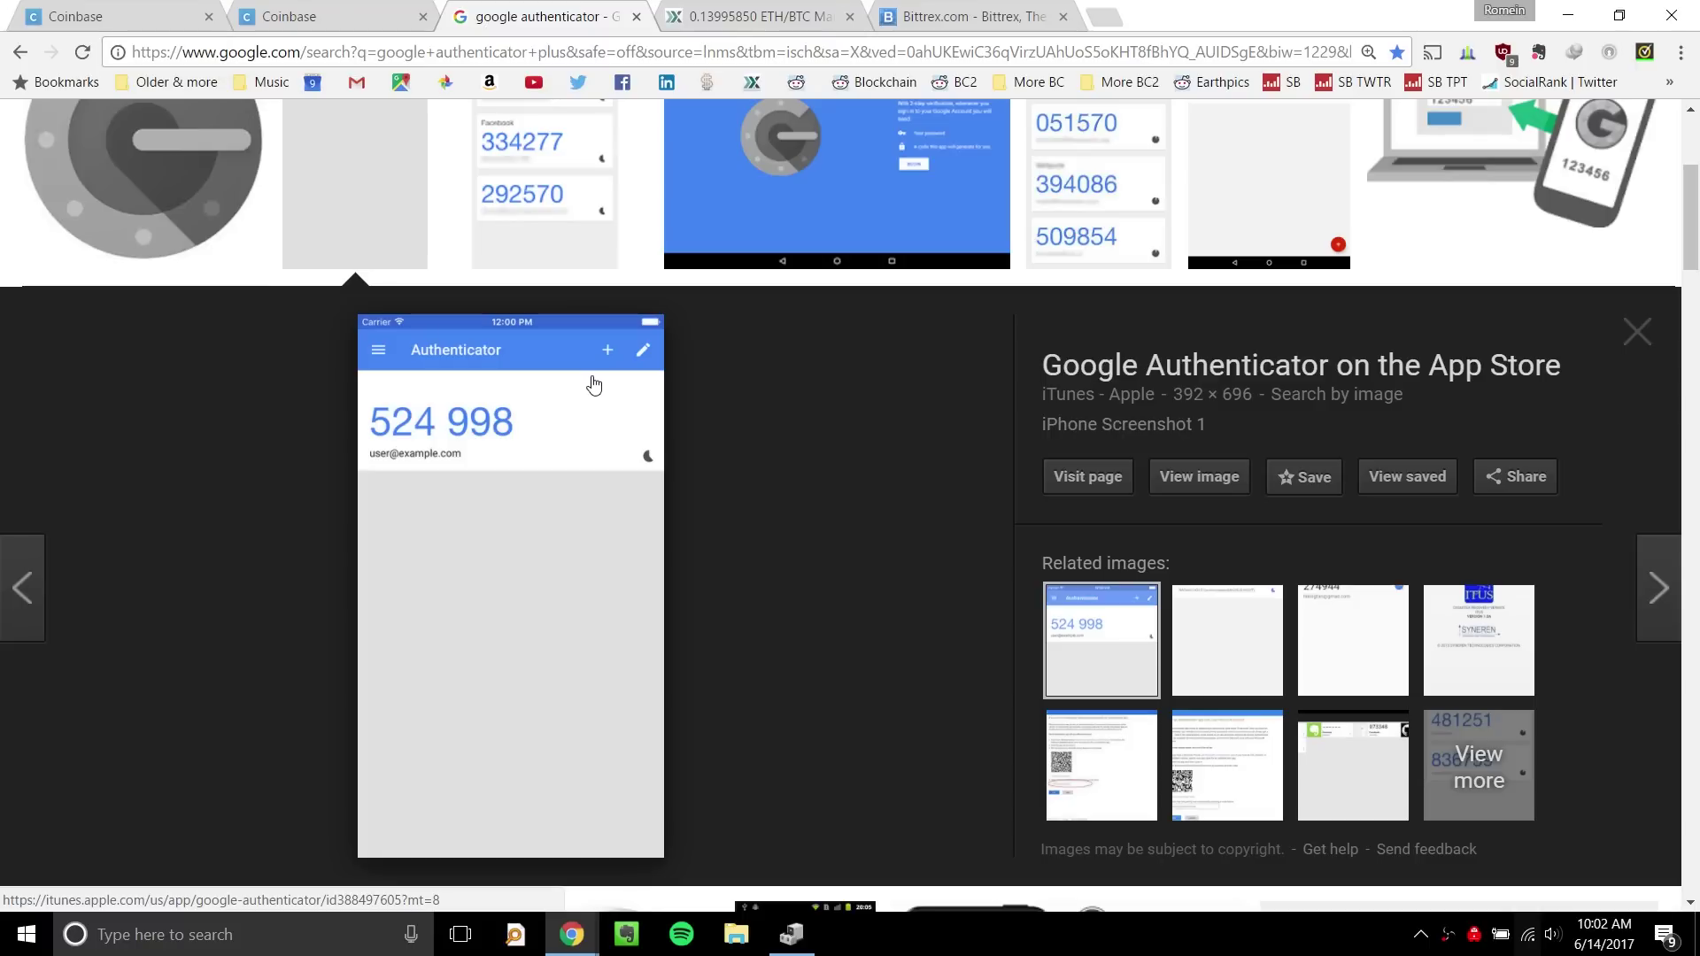
Switch between the two Coinbase dashboards and the new account's browser window.
left_click(354, 14)
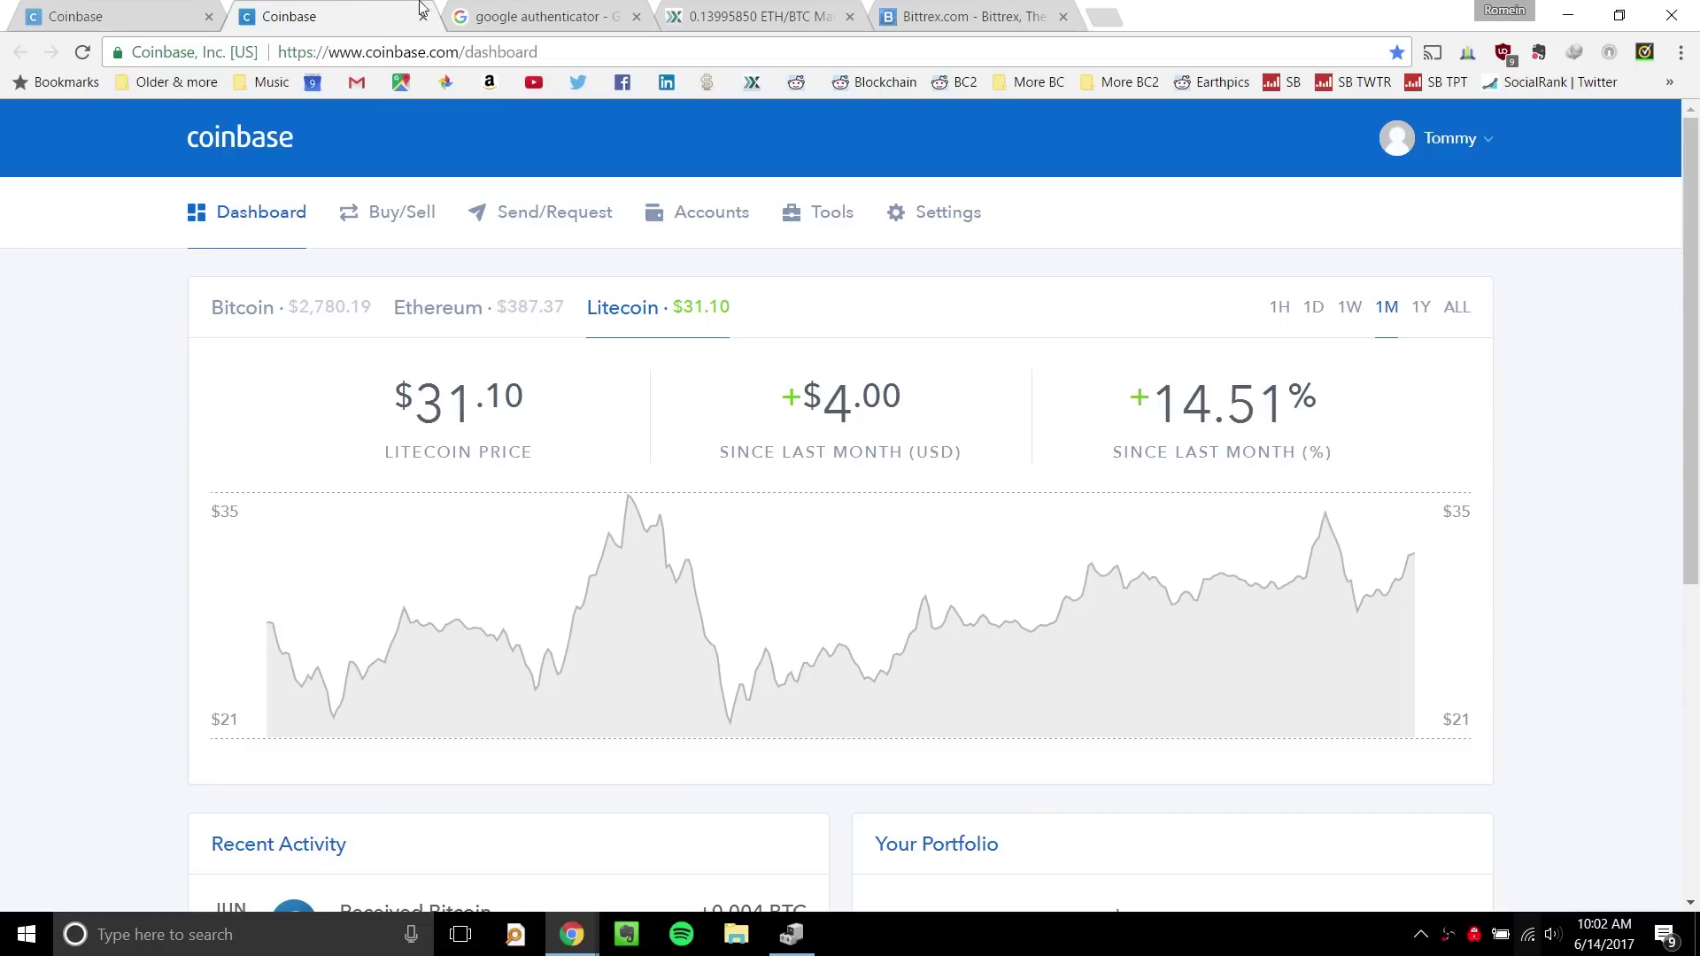
left_click(210, 12)
mouse_move(571, 934)
left_click(687, 842)
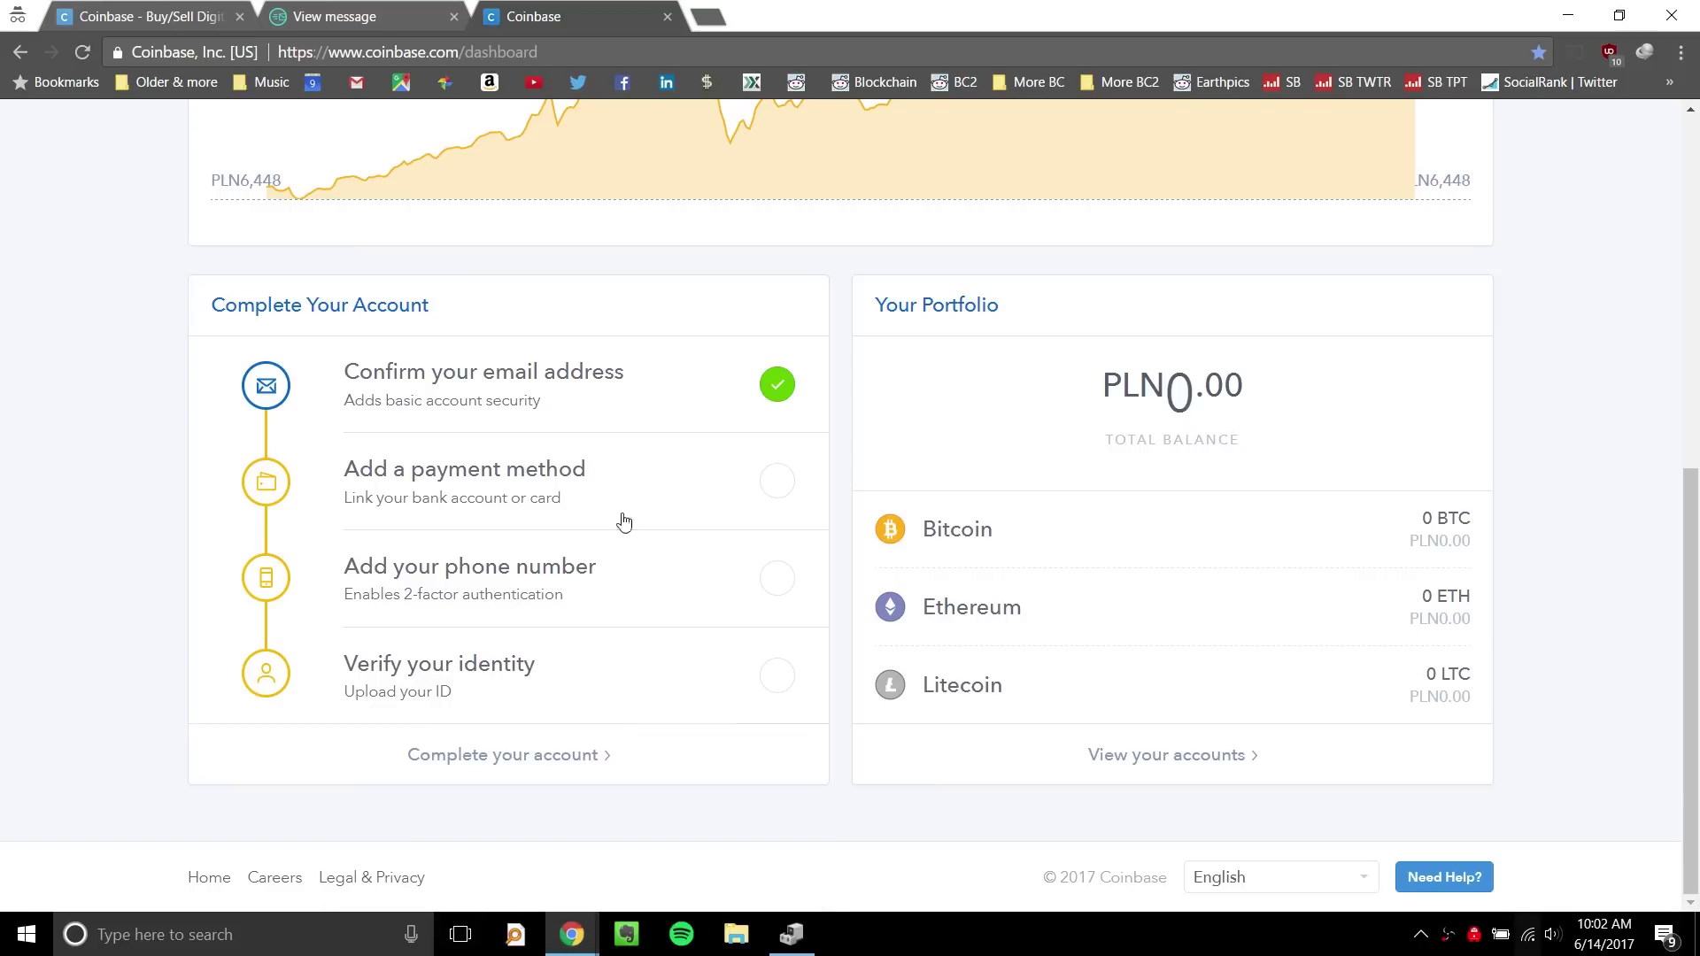
Search Google Images for 'qr code', then return to the Coinbase dashboard.
mouse_move(572, 935)
left_click(447, 864)
left_click(567, 26)
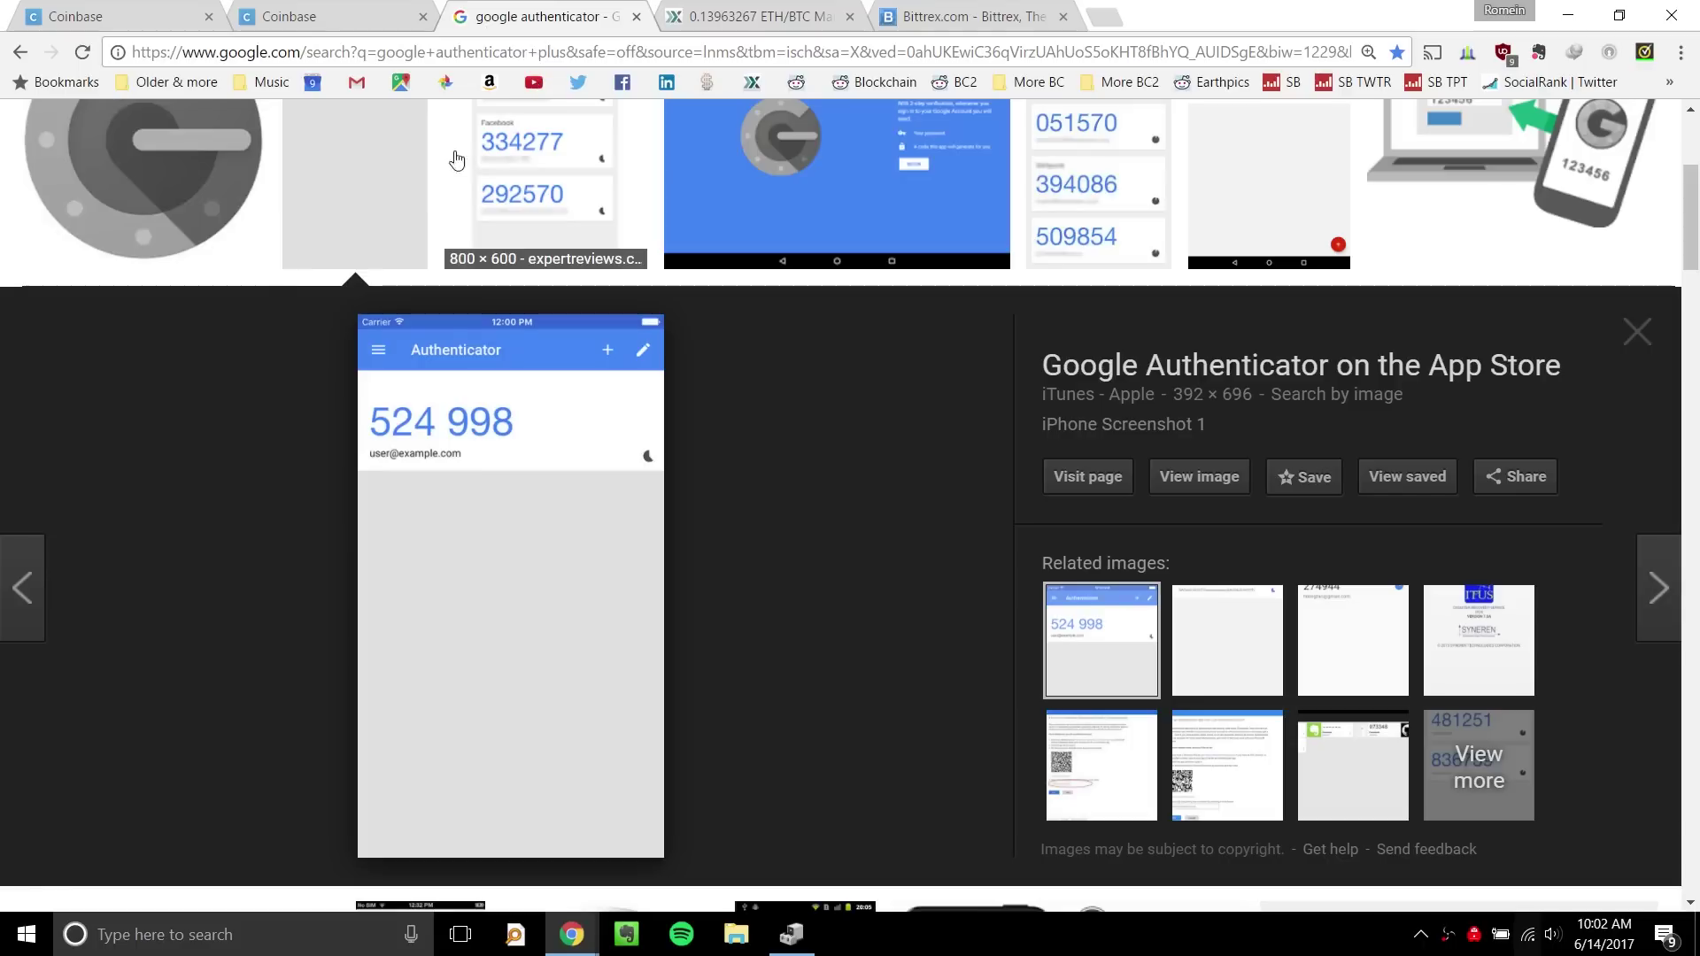
scroll(451, 354, "up", 4)
left_click_drag(228, 158, 491, 142)
type("qr code")
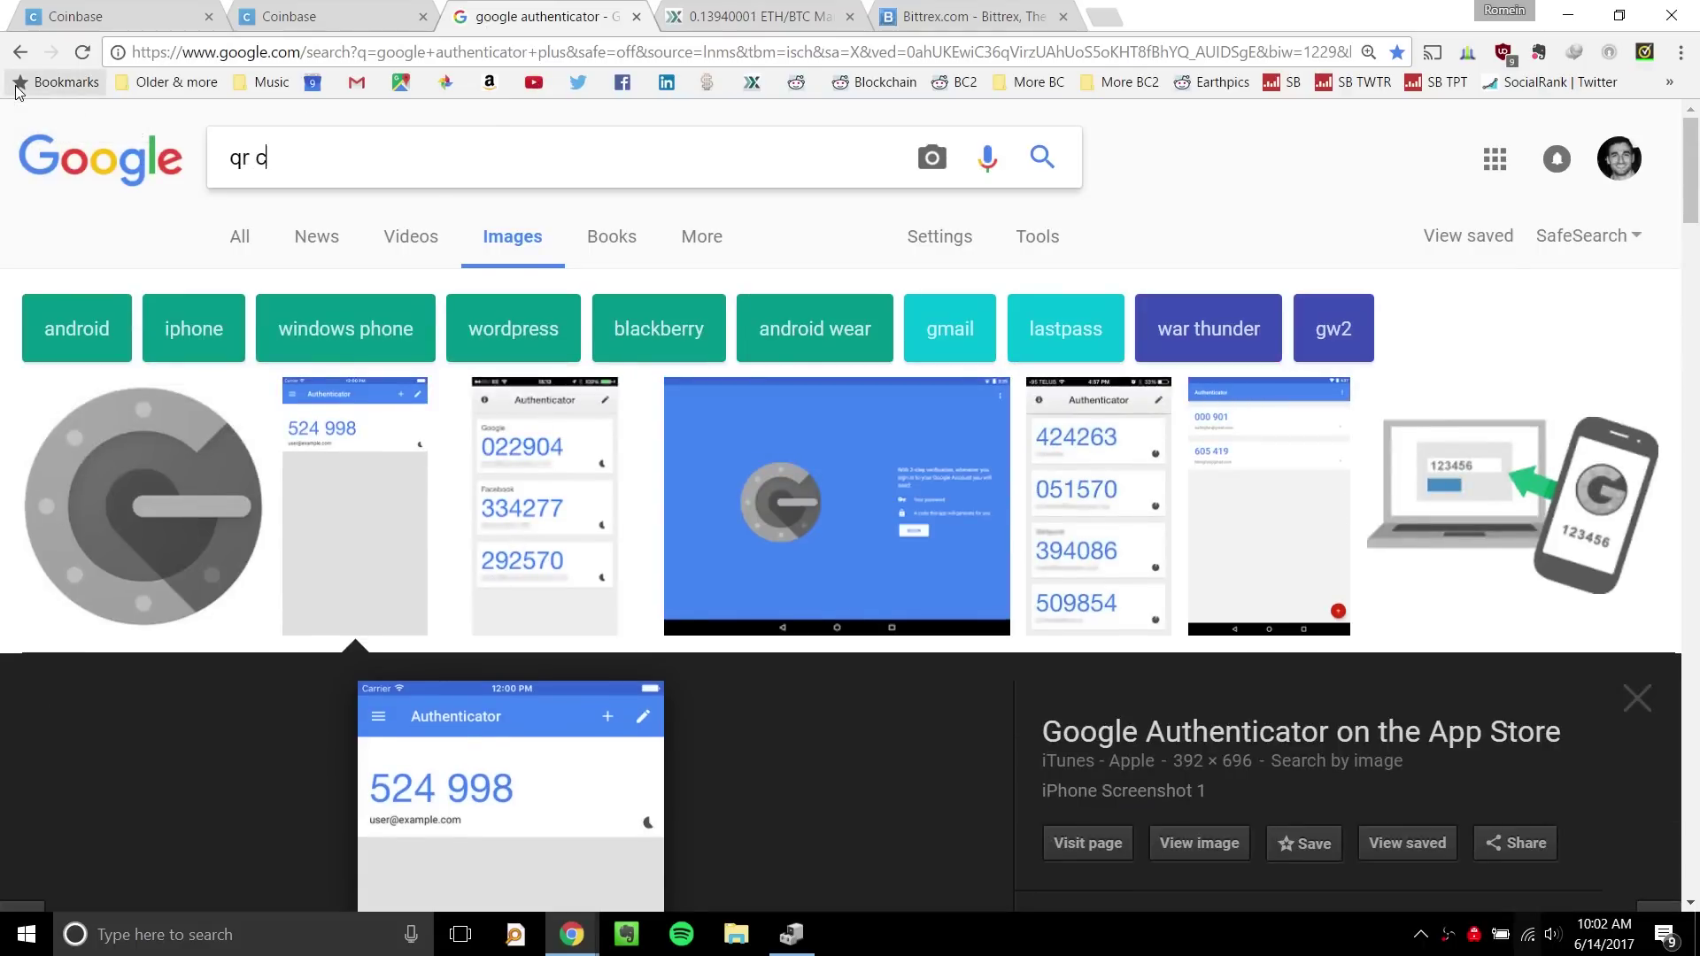
key("Return")
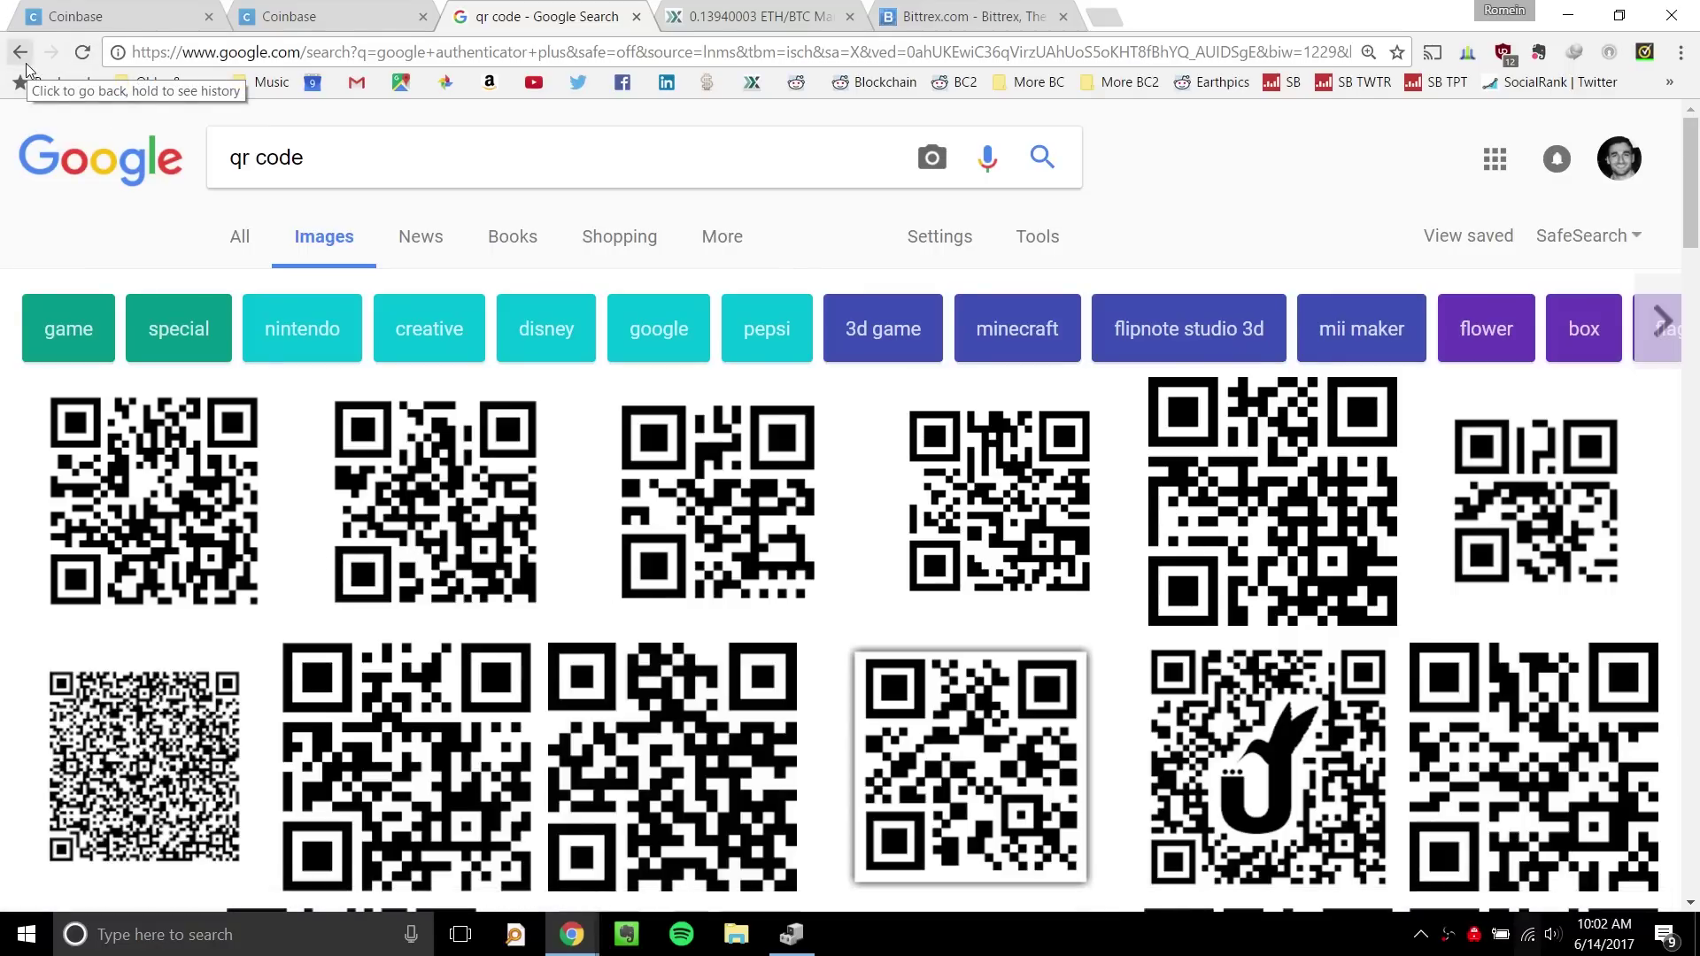
left_click(62, 11)
Scroll through the second account's dashboard to check its empty PLN portfolio.
left_click(346, 16)
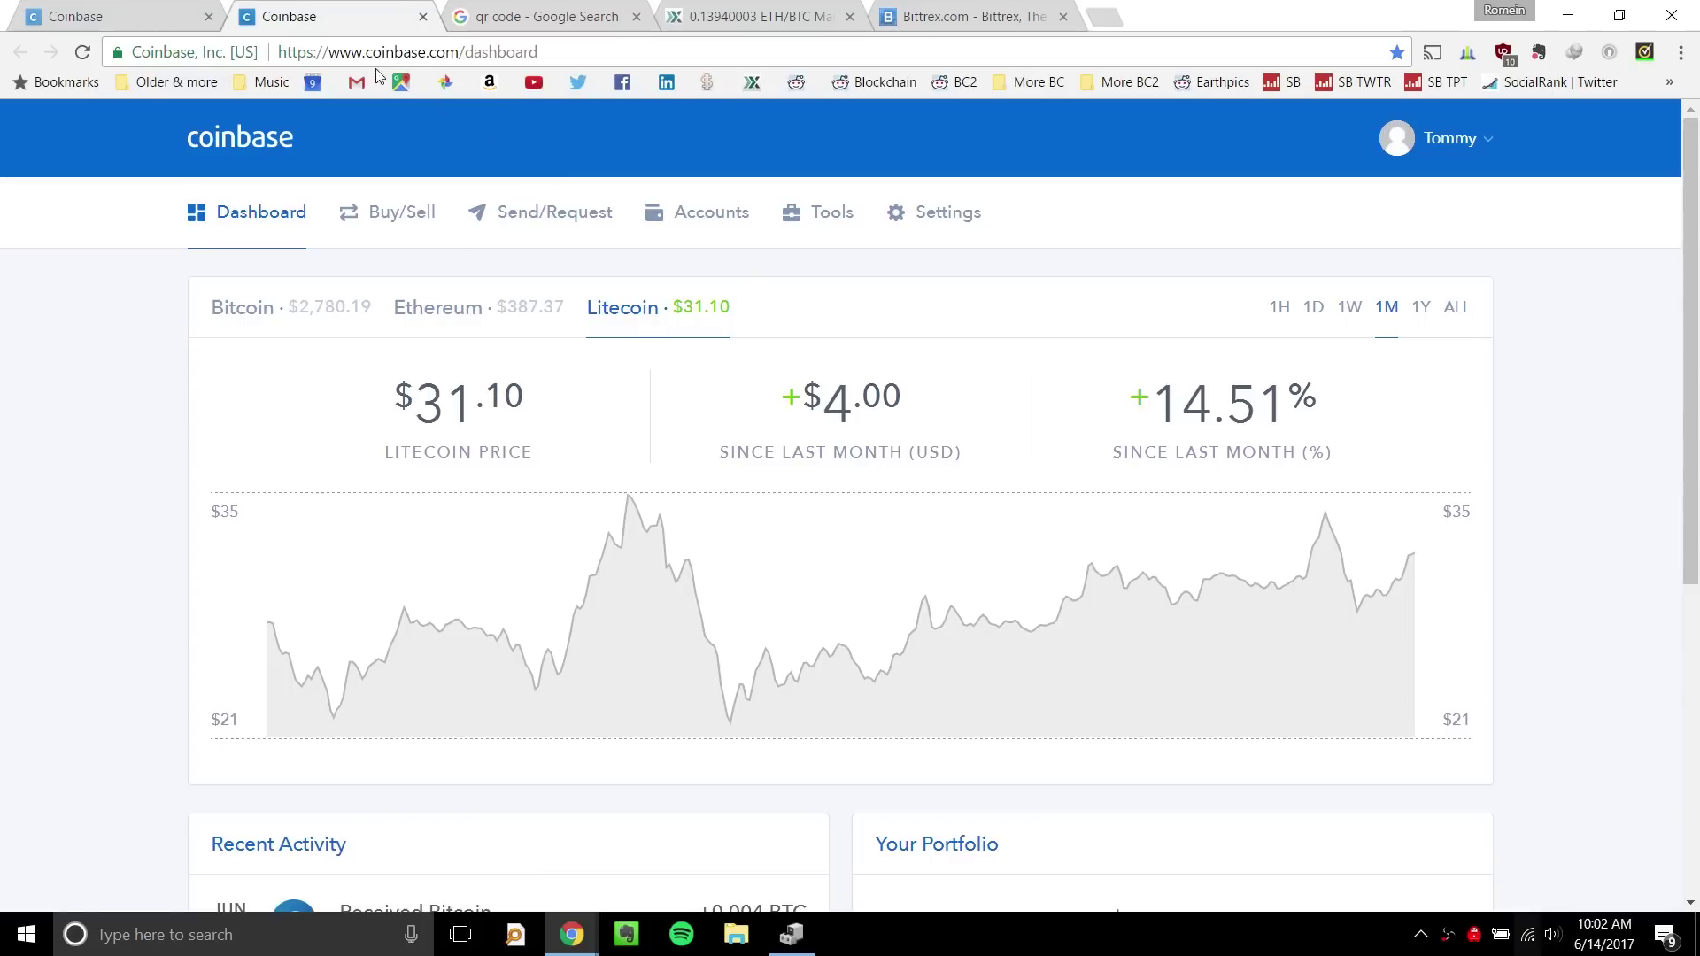
key("ctrl+shift+Tab")
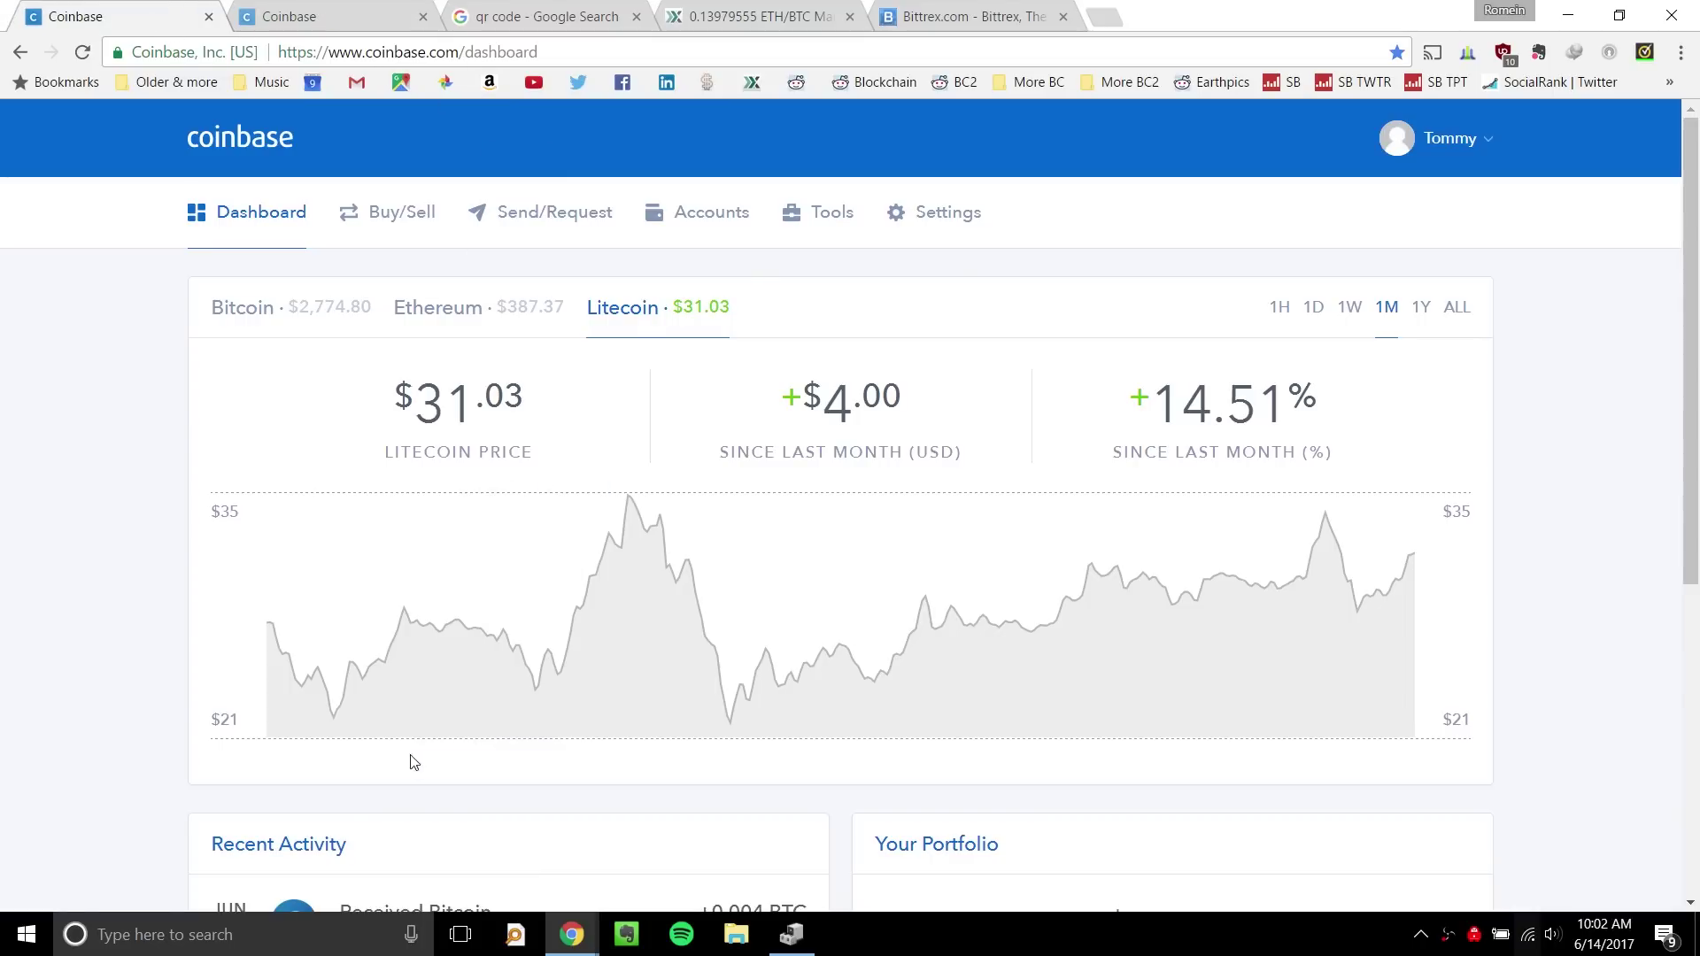
mouse_move(589, 938)
left_click(673, 841)
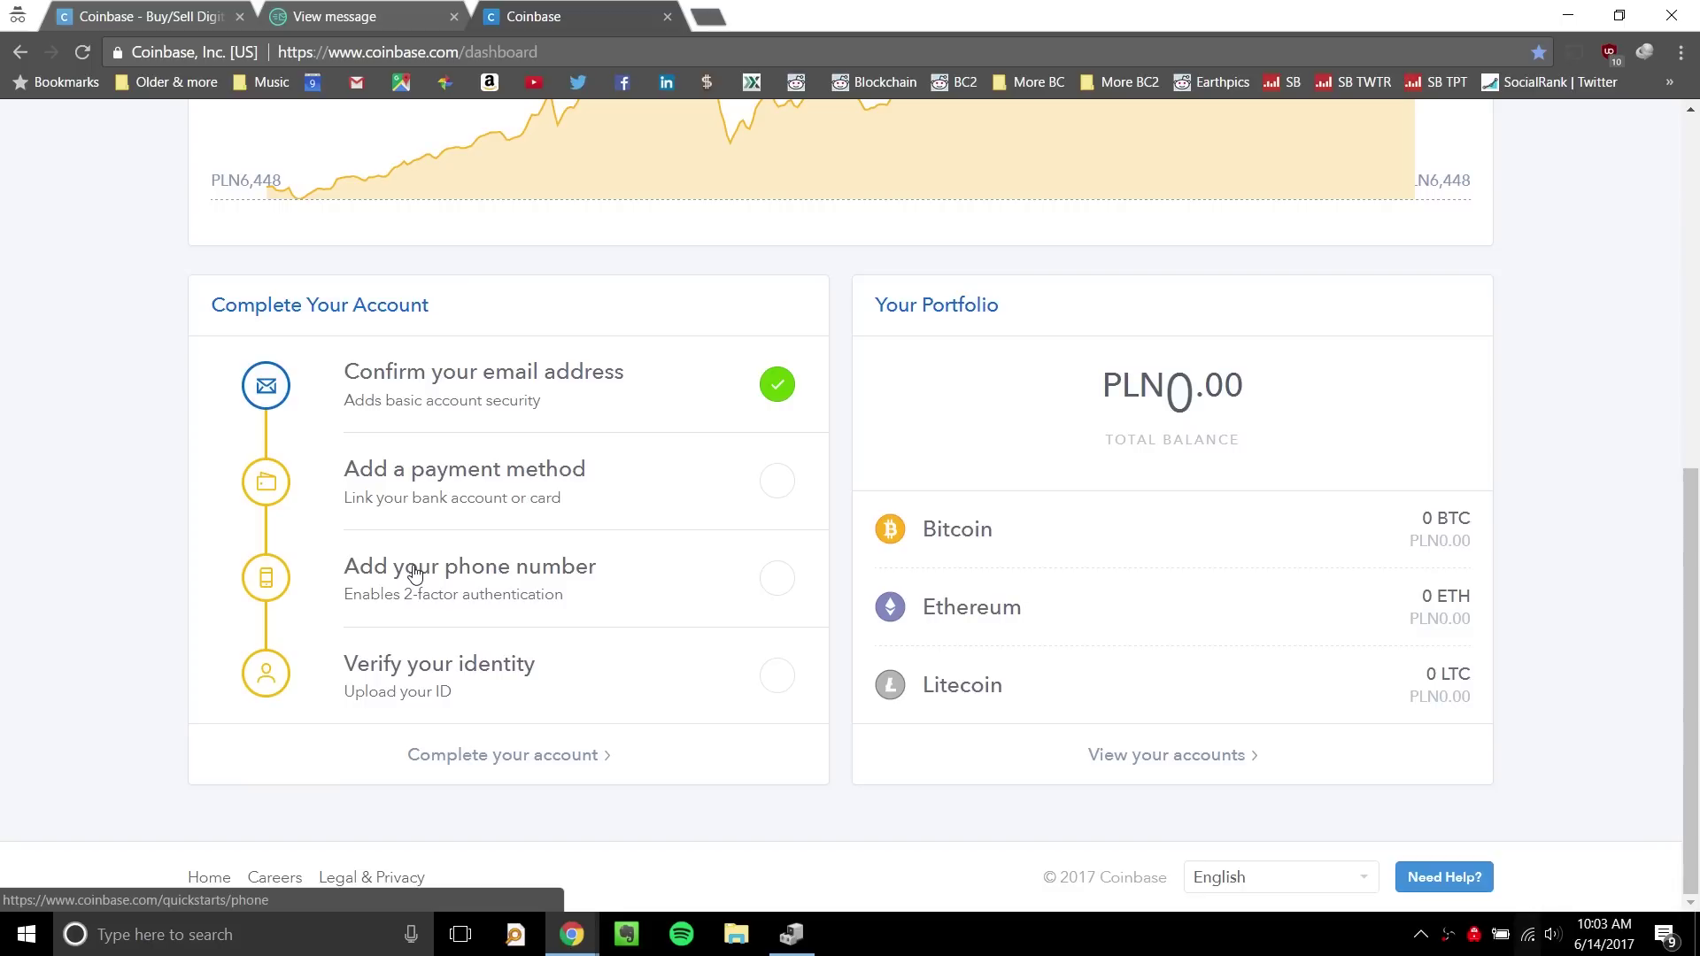
scroll(103, 509, "up", 5)
scroll(109, 505, "up", 3)
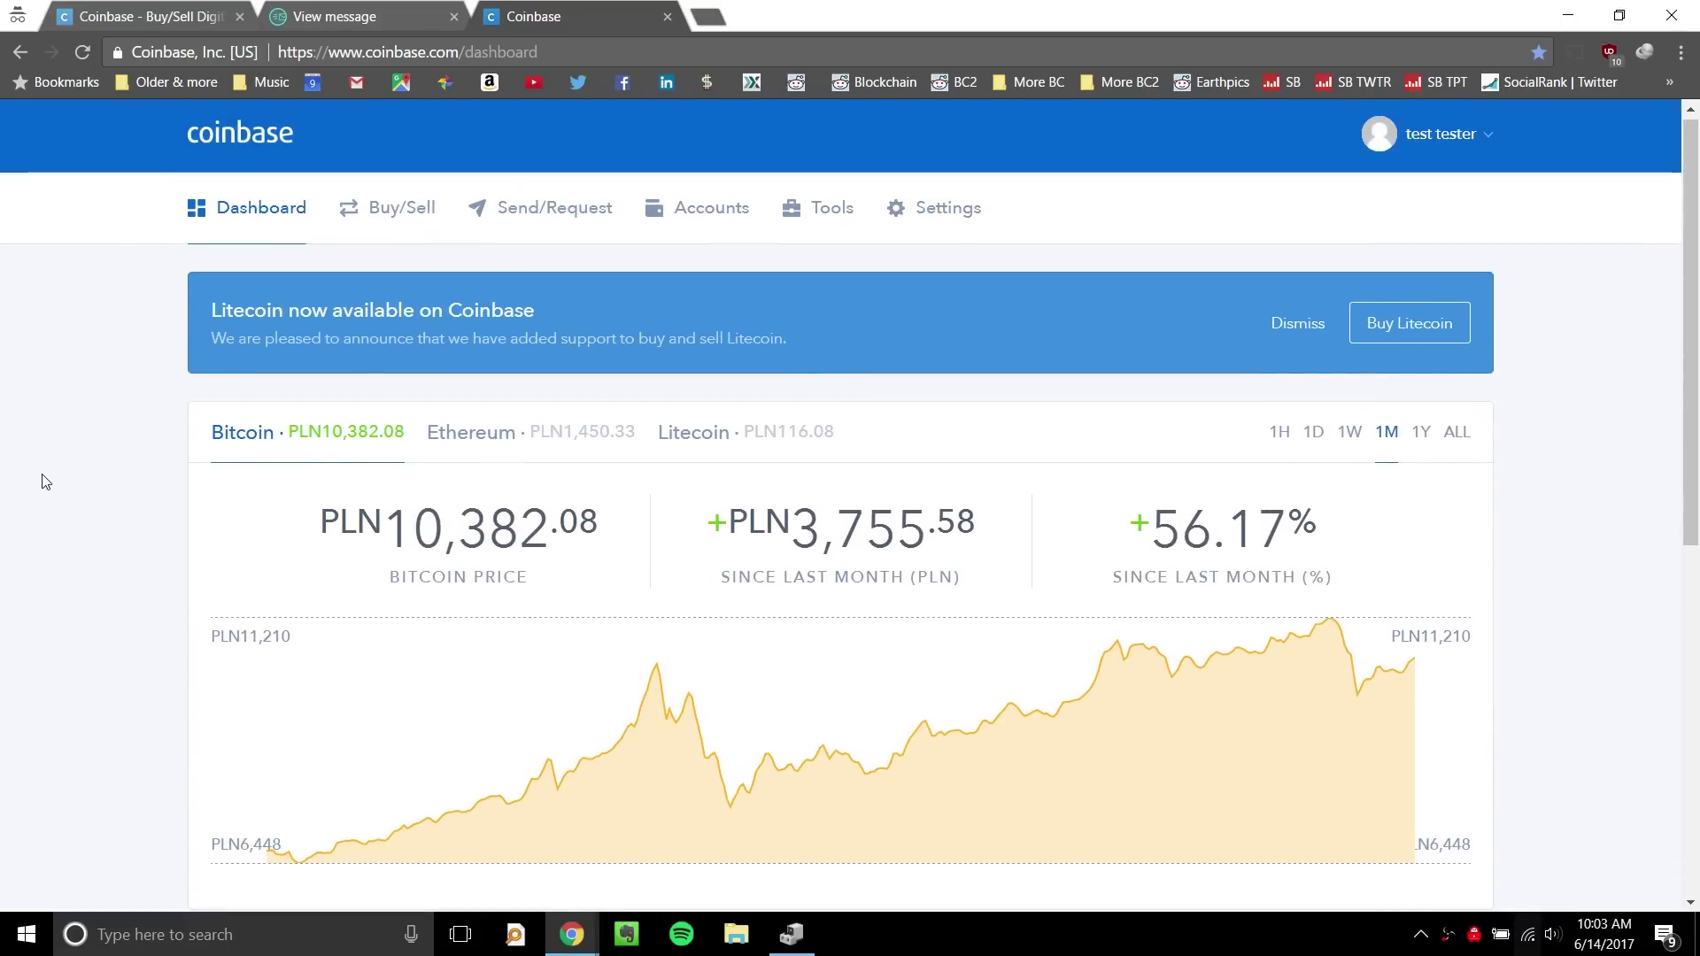
scroll(49, 480, "down", 6)
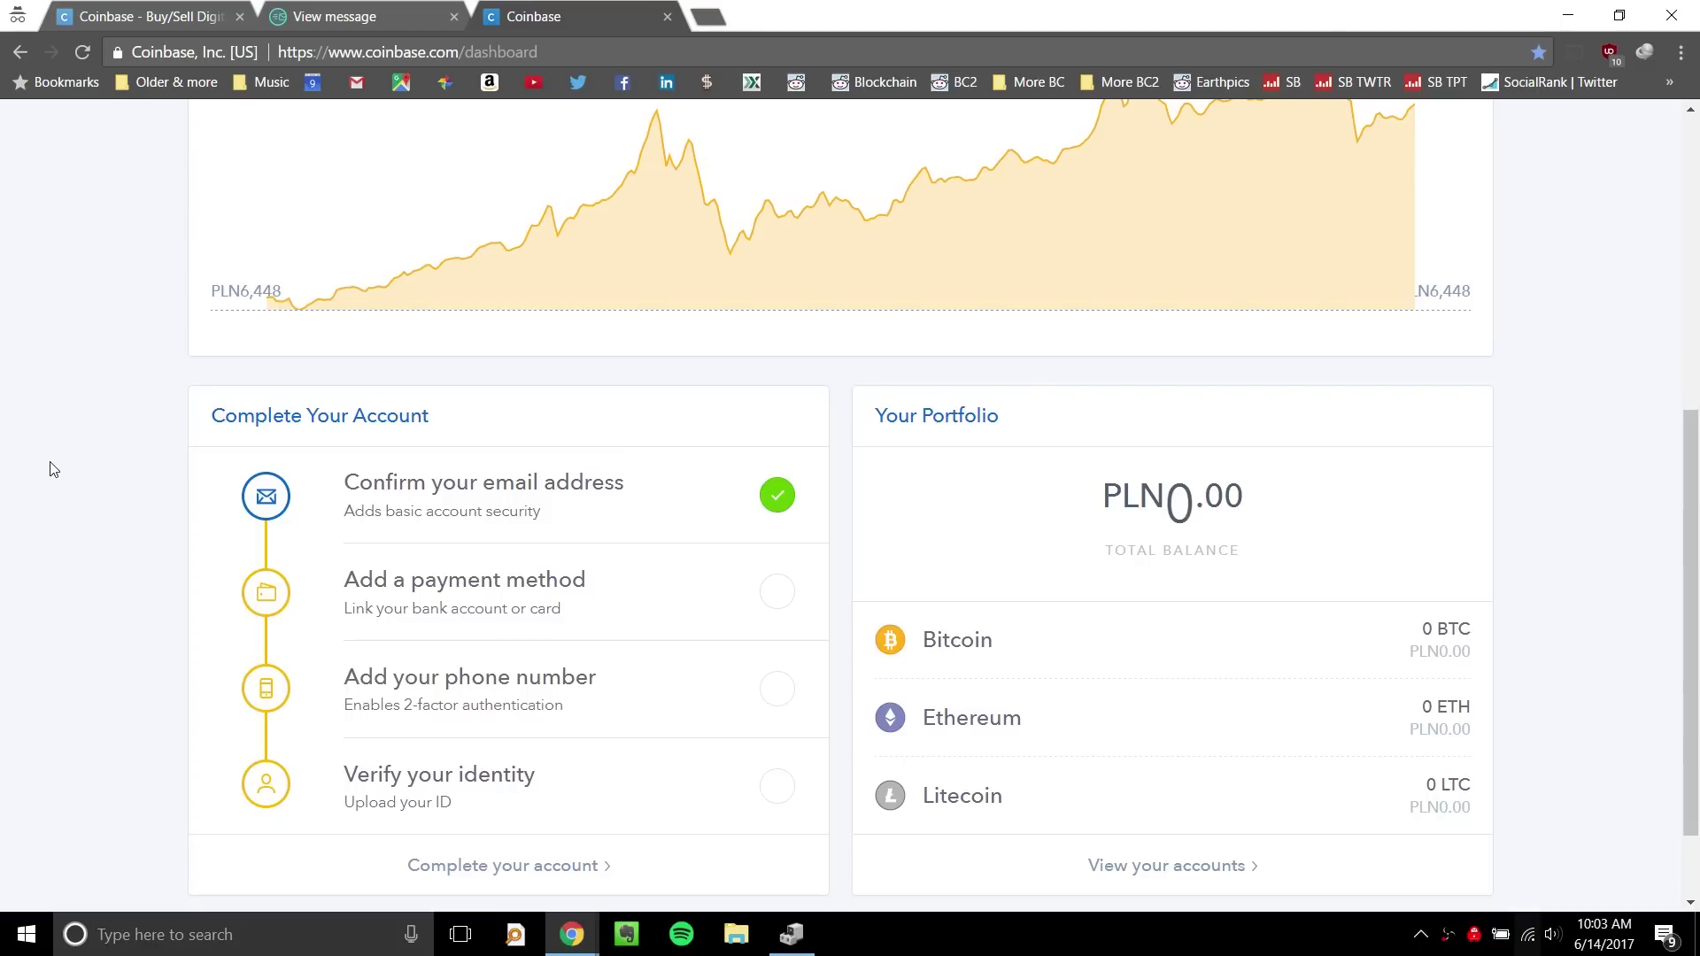
scroll(221, 443, "down", 2)
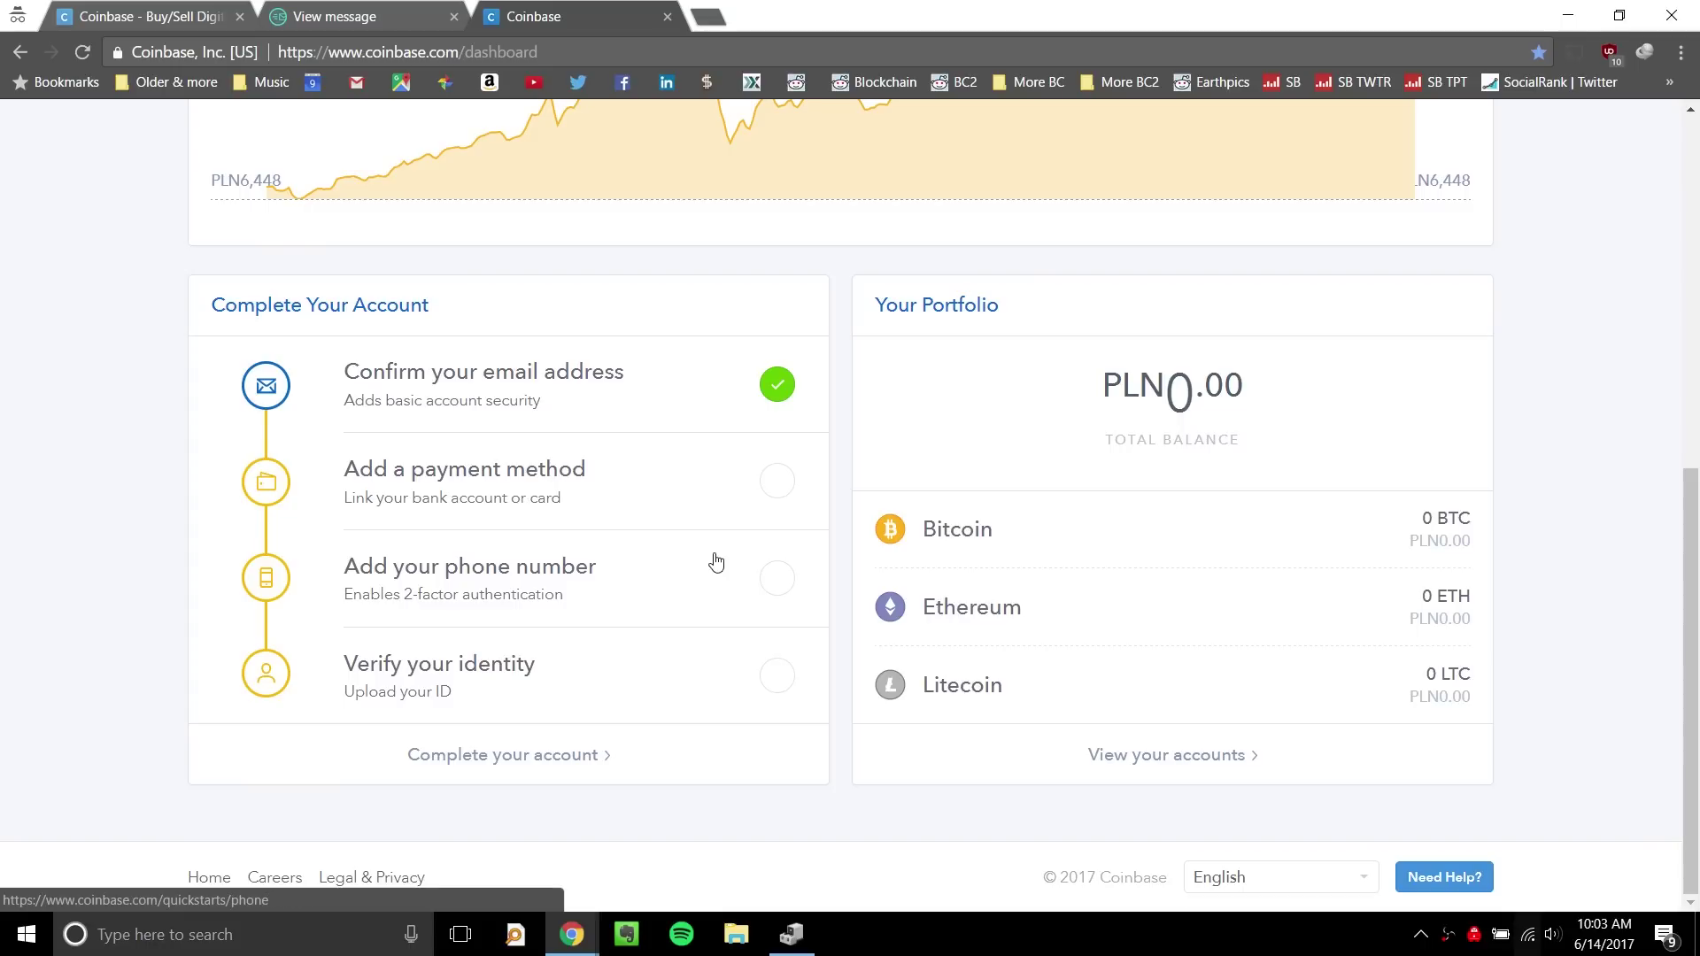
scroll(691, 611, "up", 6)
On the main dashboard, chart Bitcoin and then Ethereum, priced at $386.72.
mouse_move(567, 952)
left_click(461, 863)
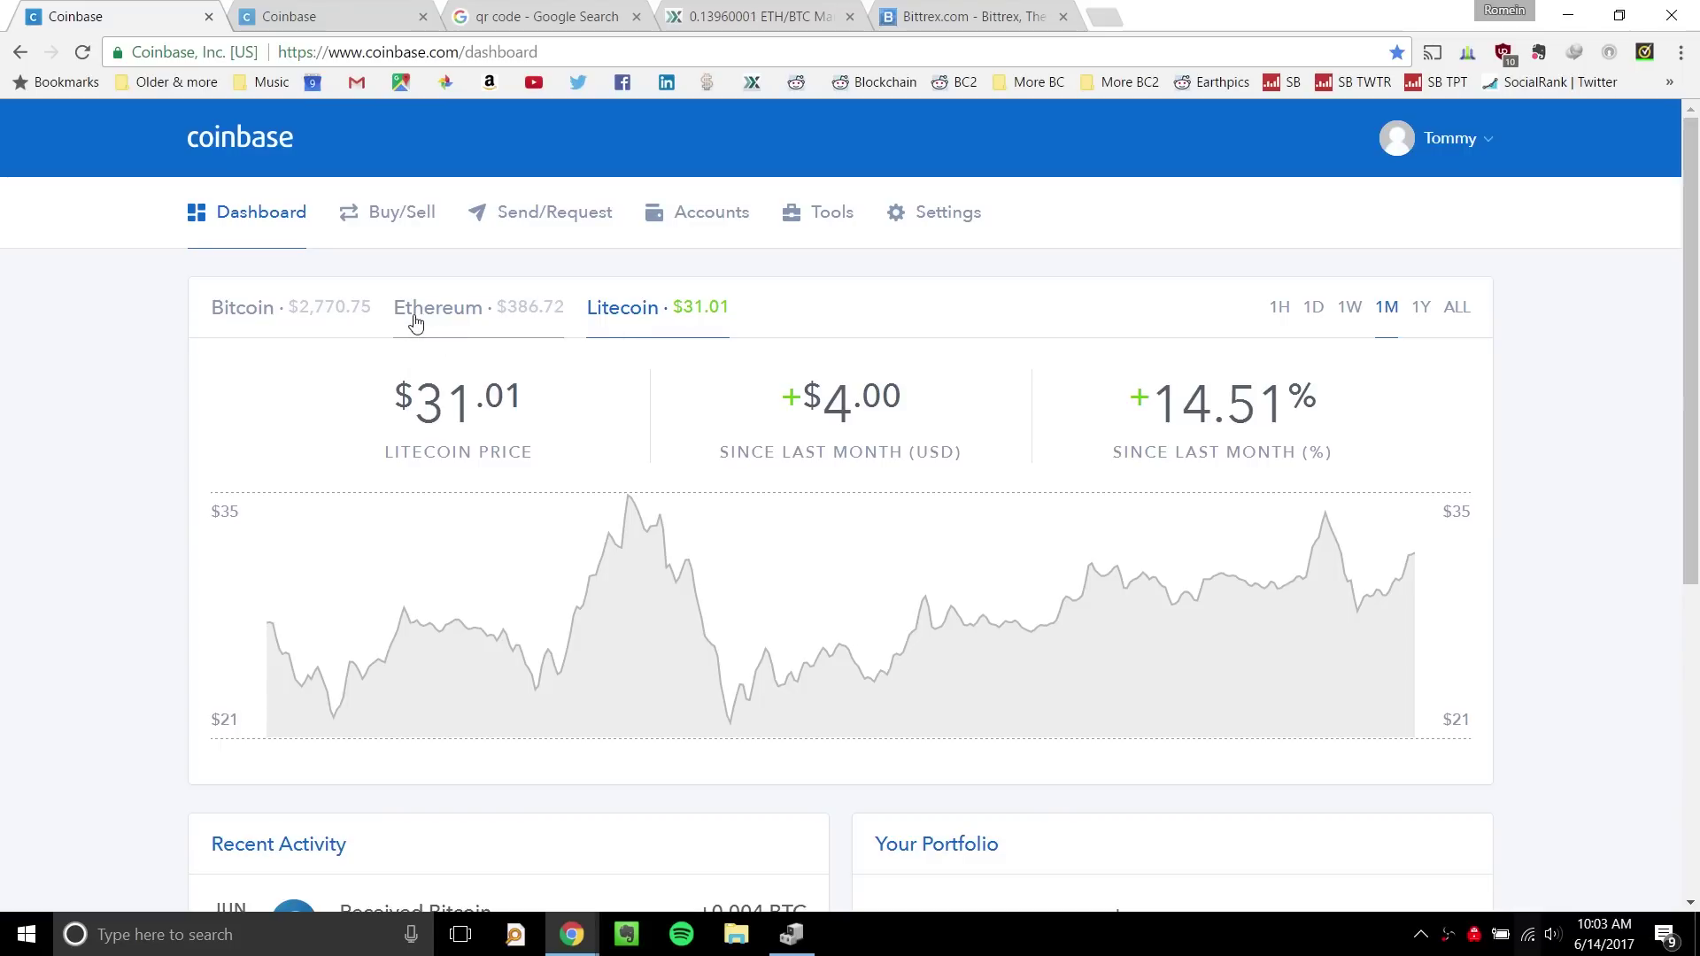
left_click(267, 315)
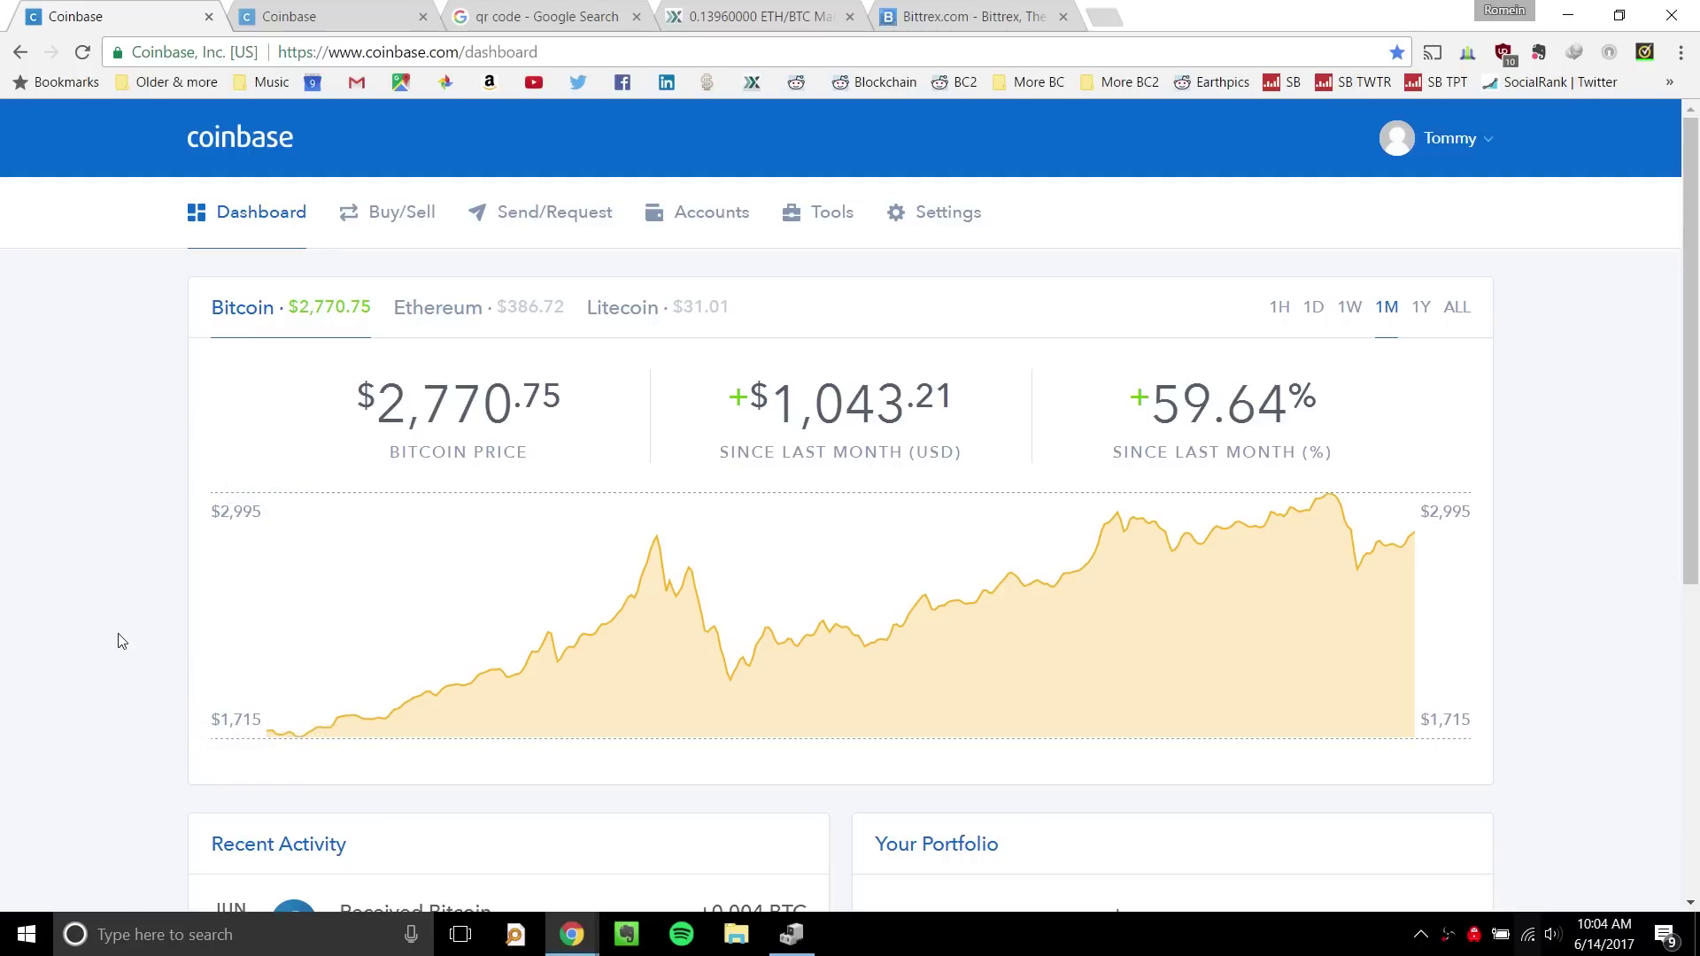
left_click(419, 326)
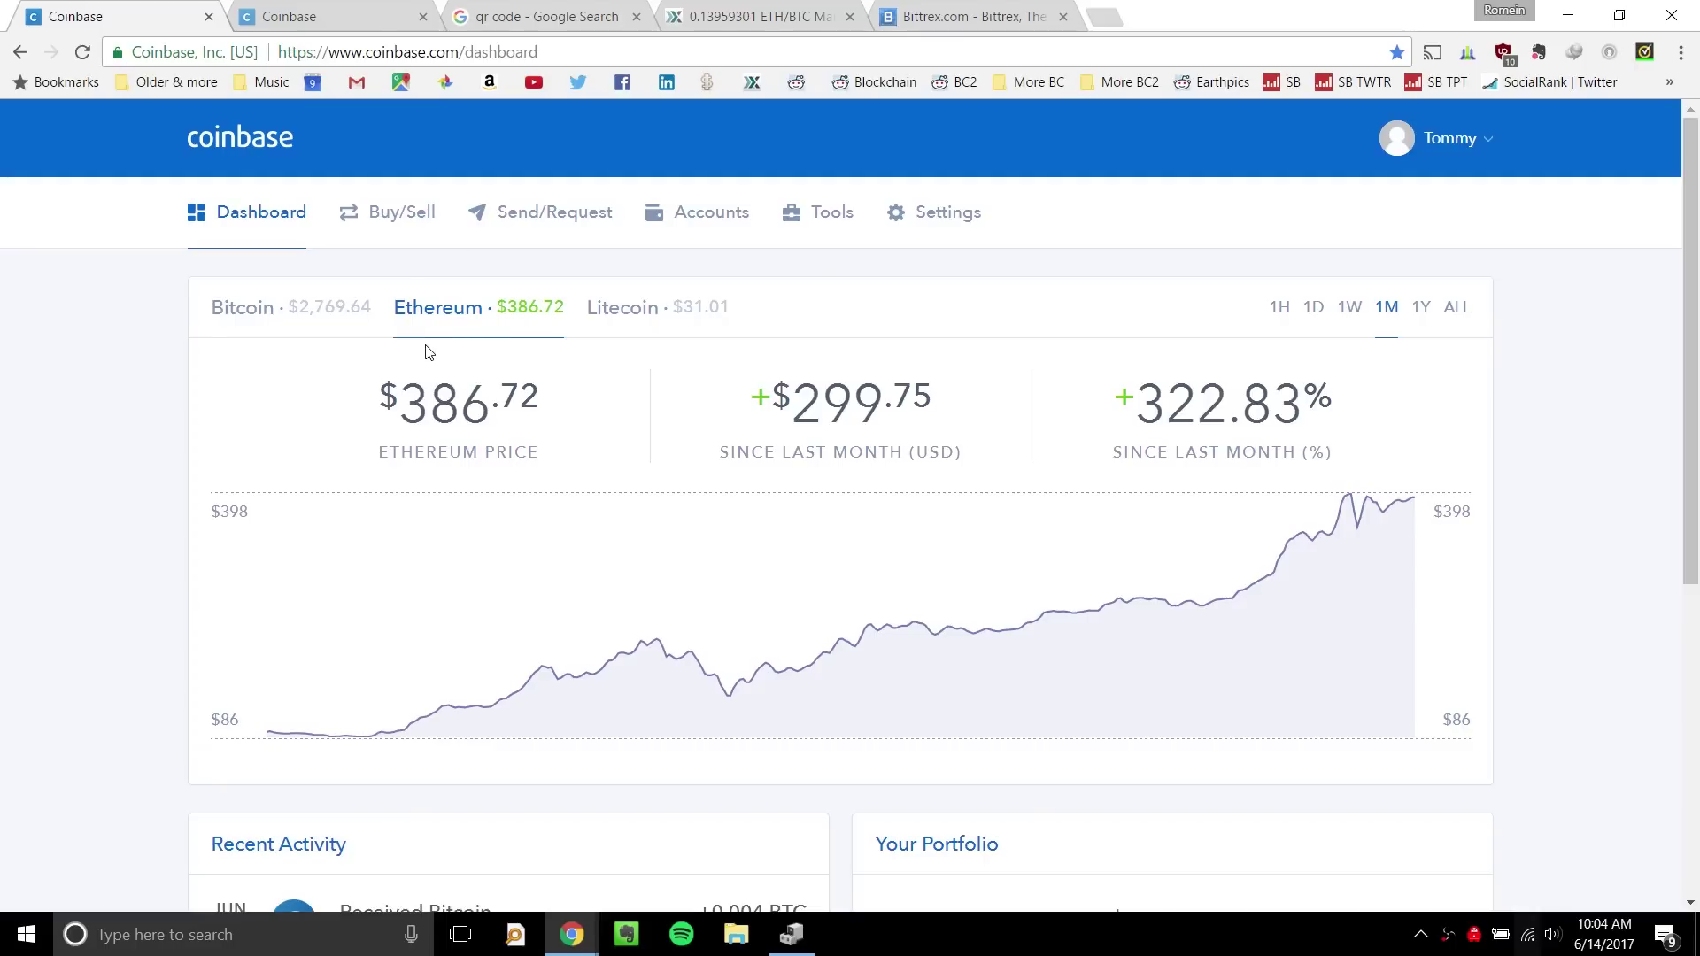
Scroll down to Recent Activity and the $46.46 portfolio, then back up.
scroll(126, 427, "down", 3)
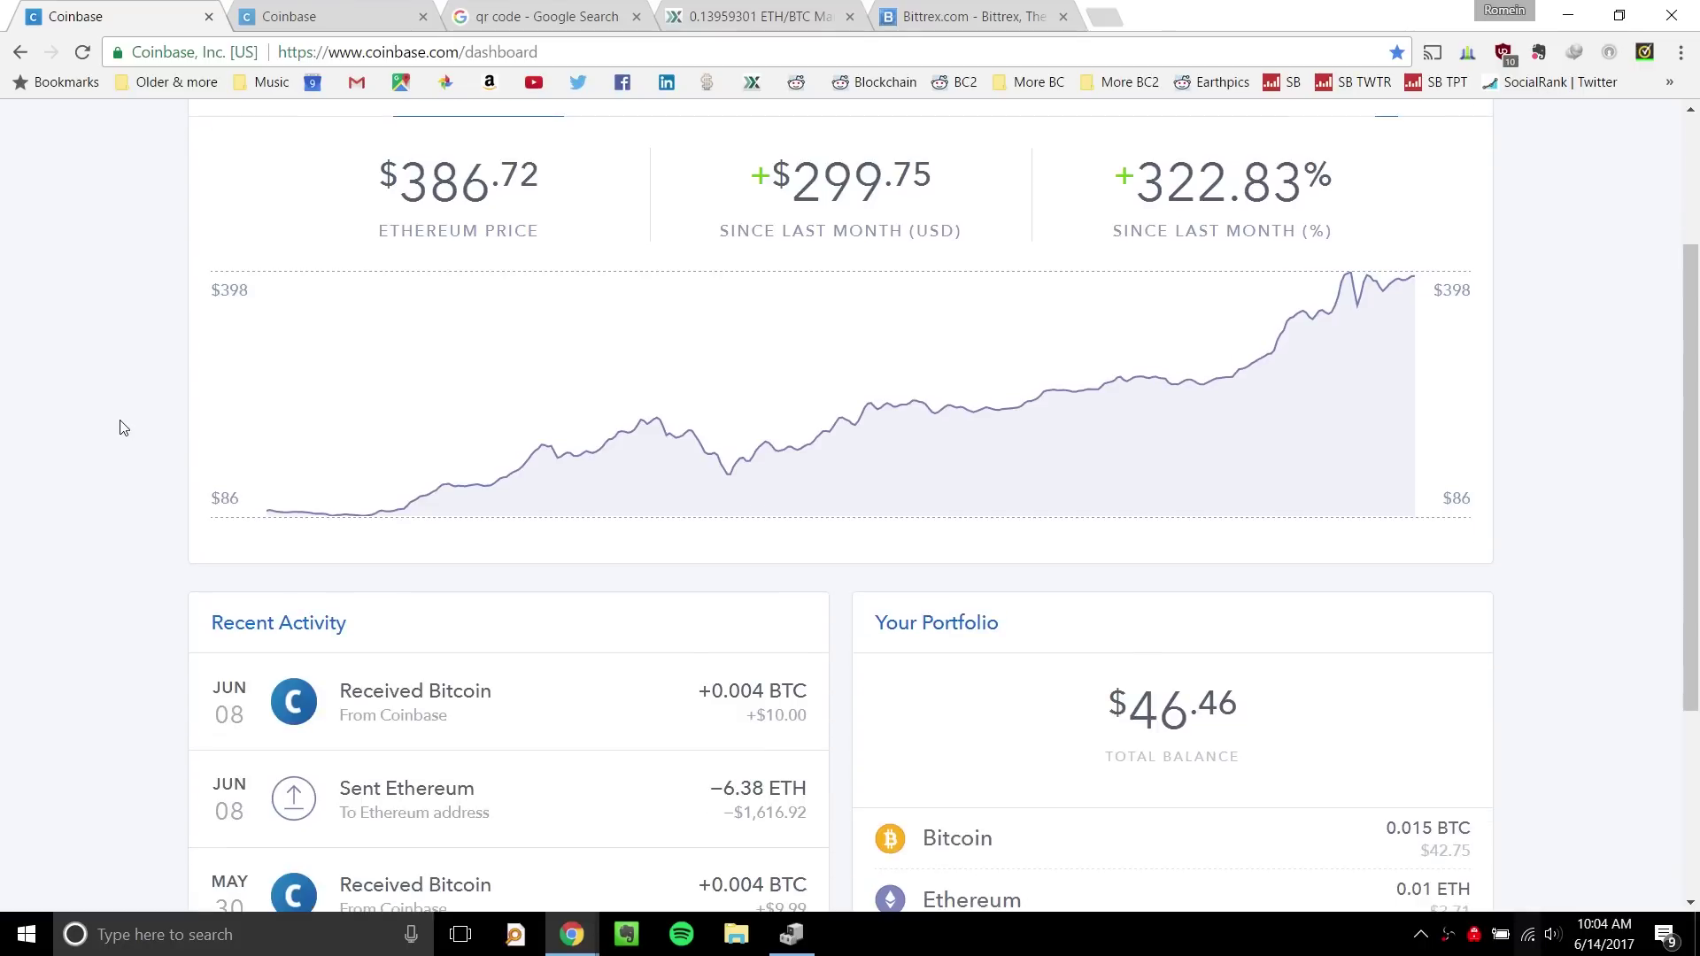
scroll(126, 427, "up", 3)
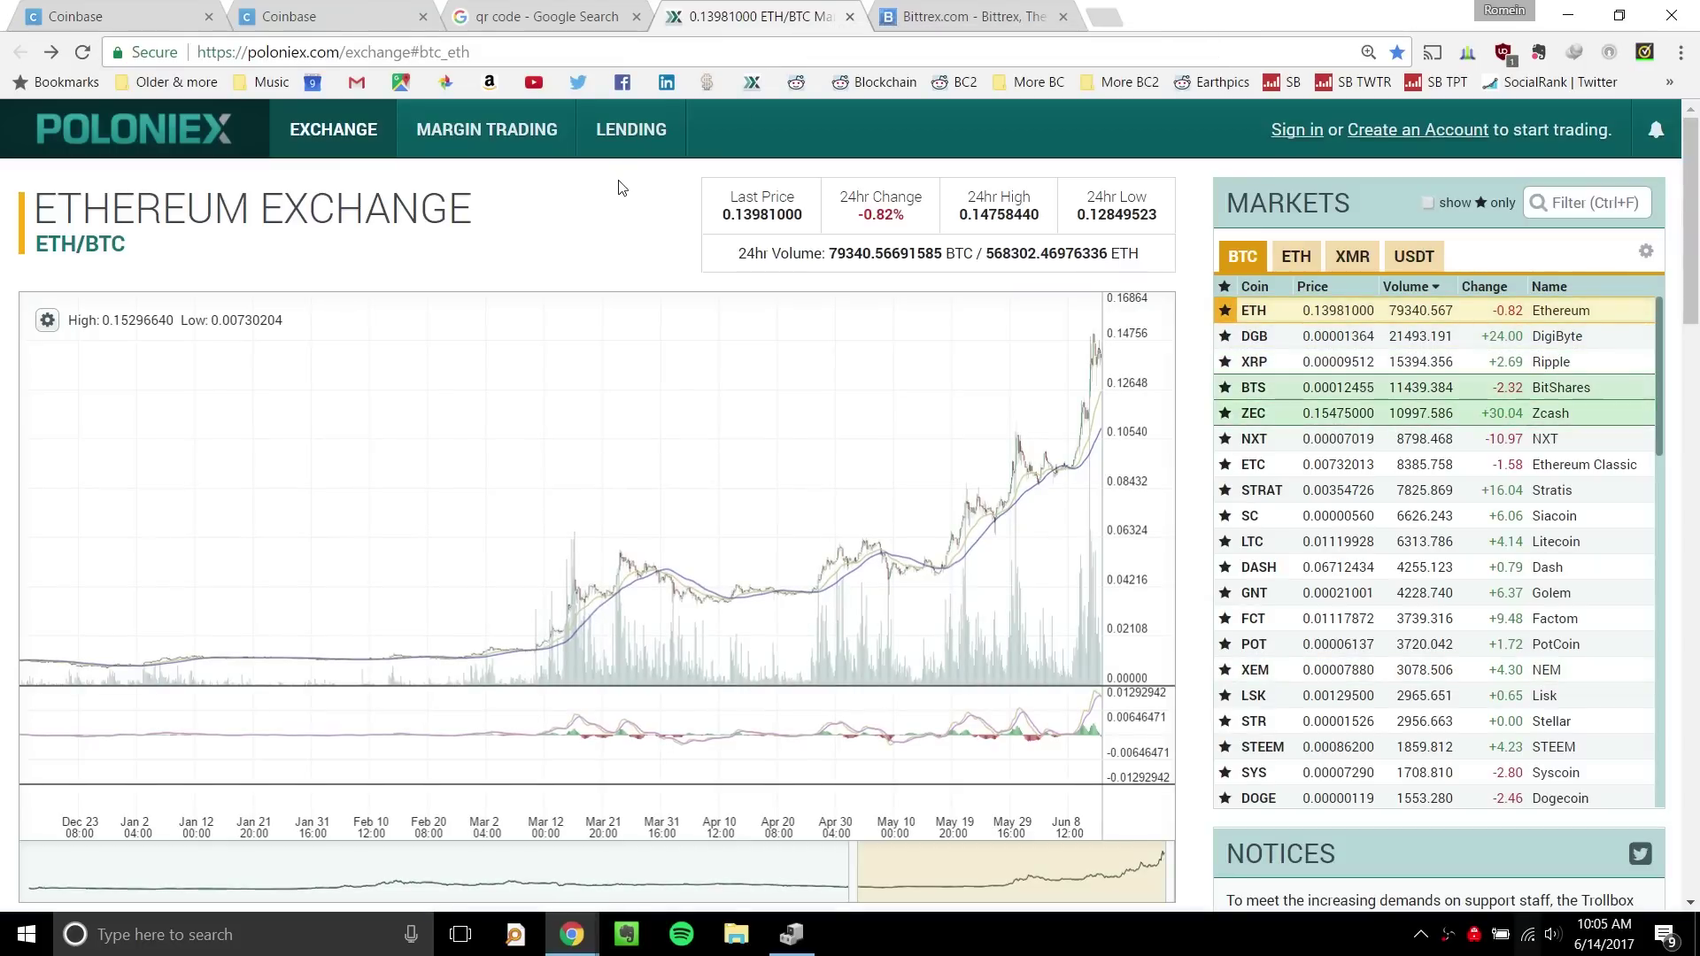
left_click(890, 13)
left_click(771, 14)
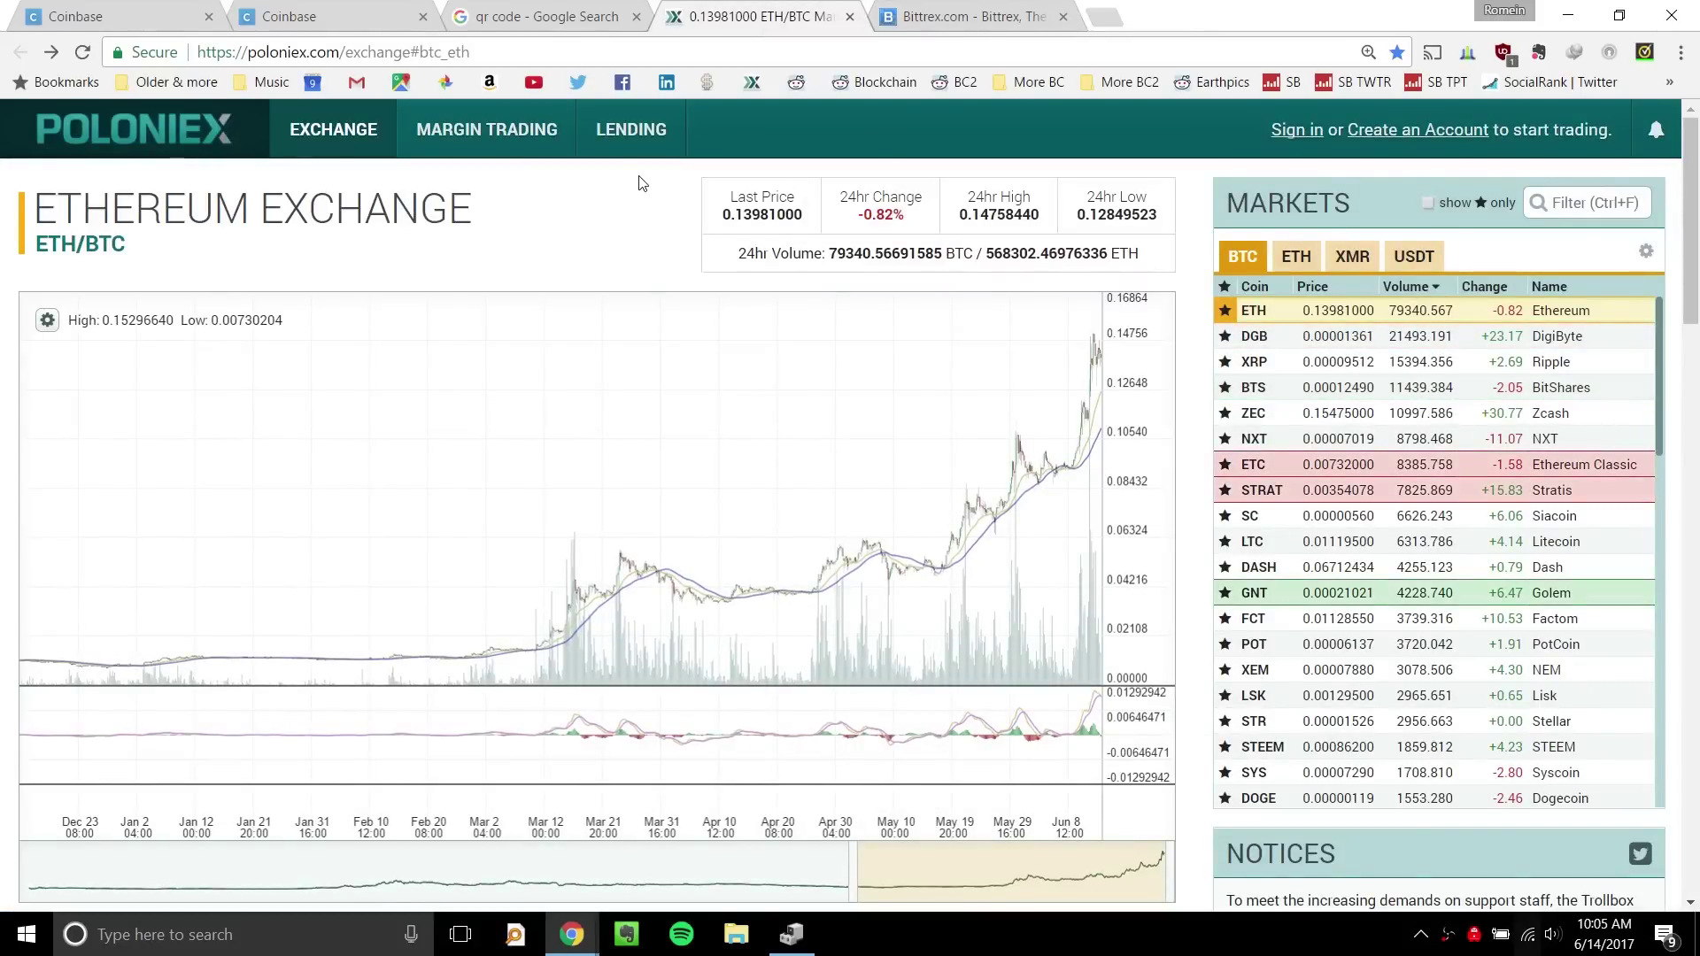
scroll(1435, 443, "down", 8)
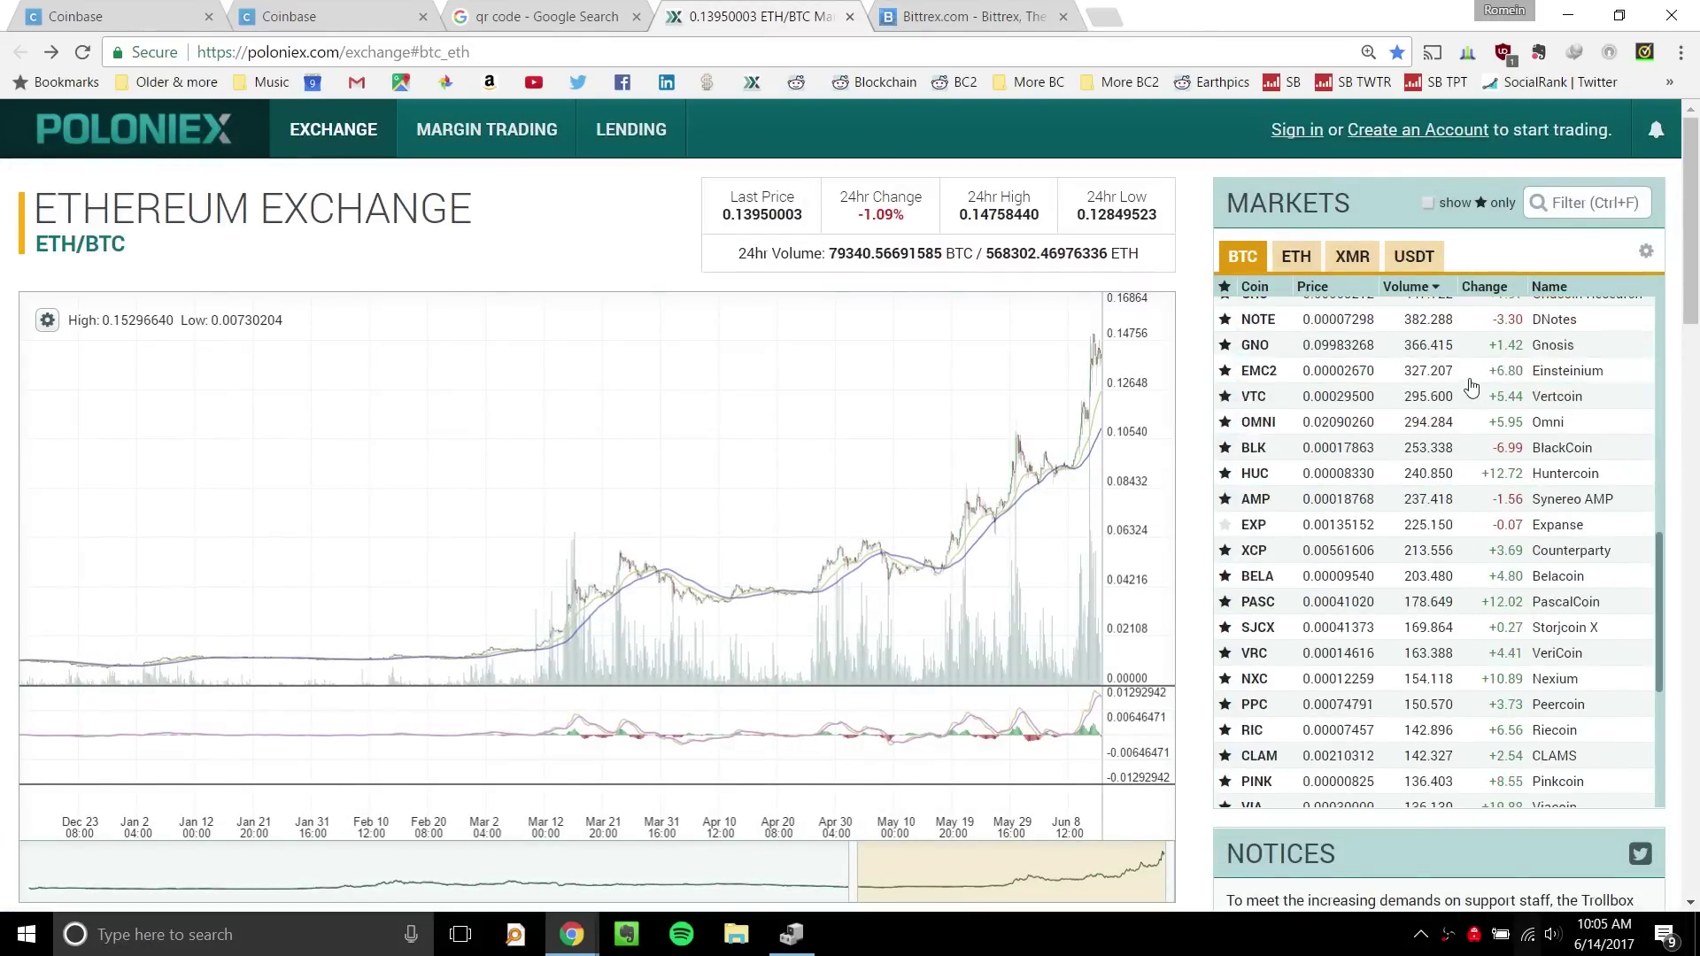
scroll(1429, 574, "up", 10)
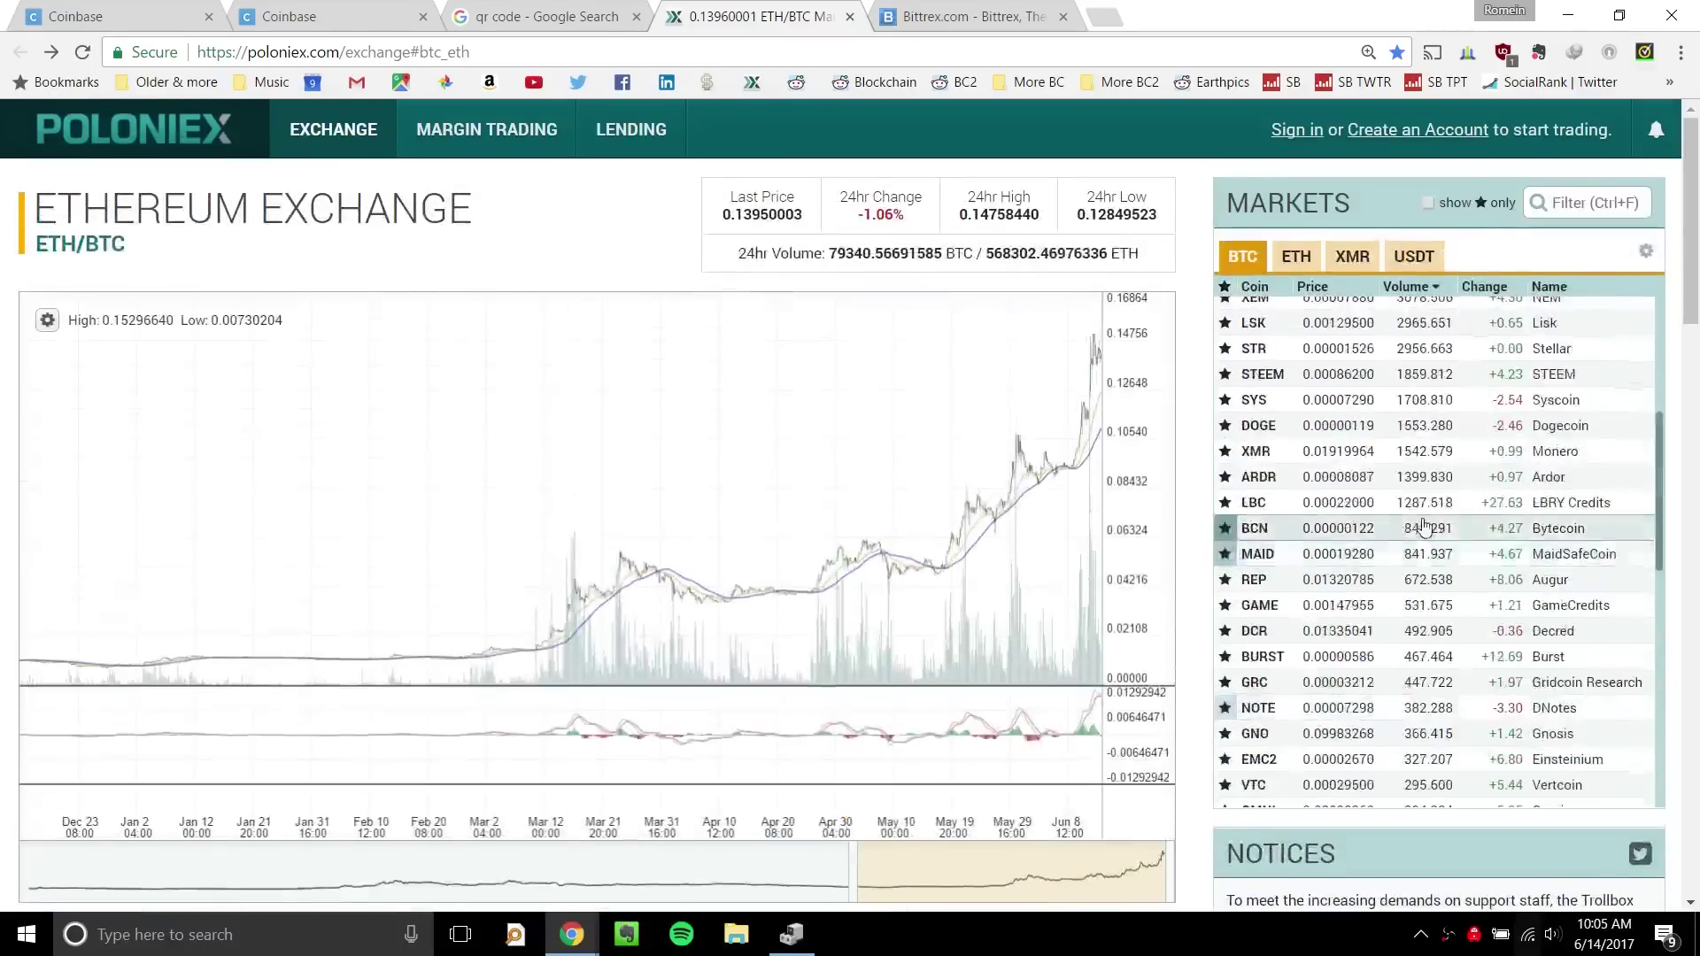
left_click(1023, 16)
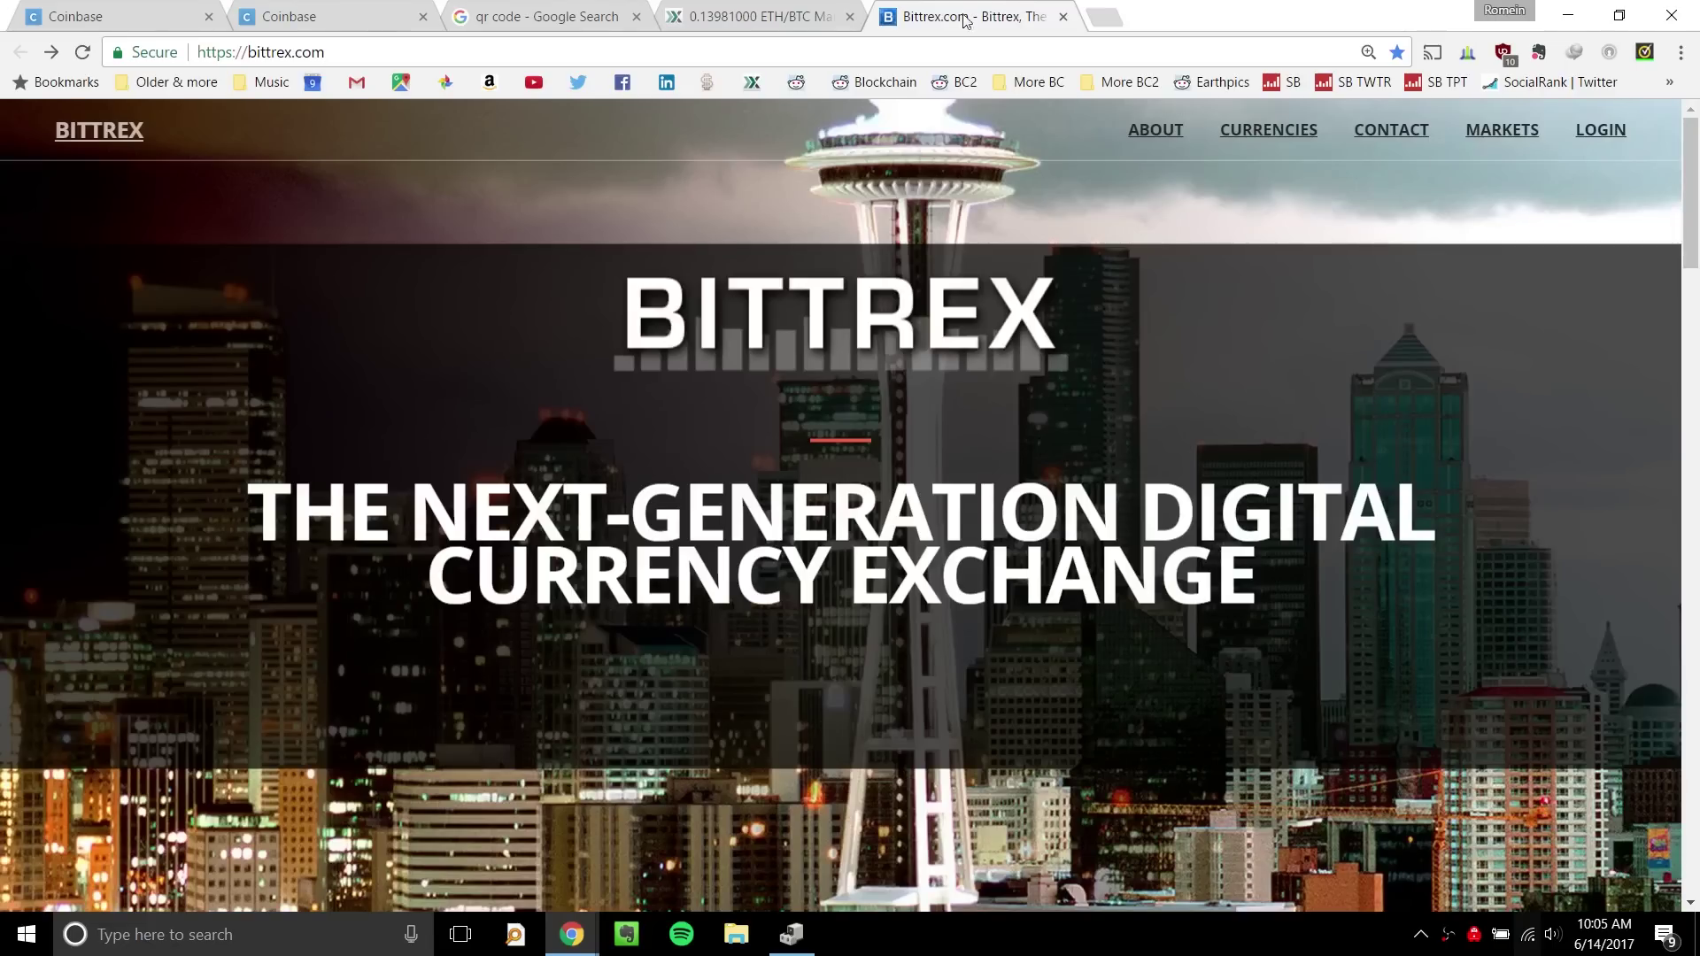
left_click(764, 14)
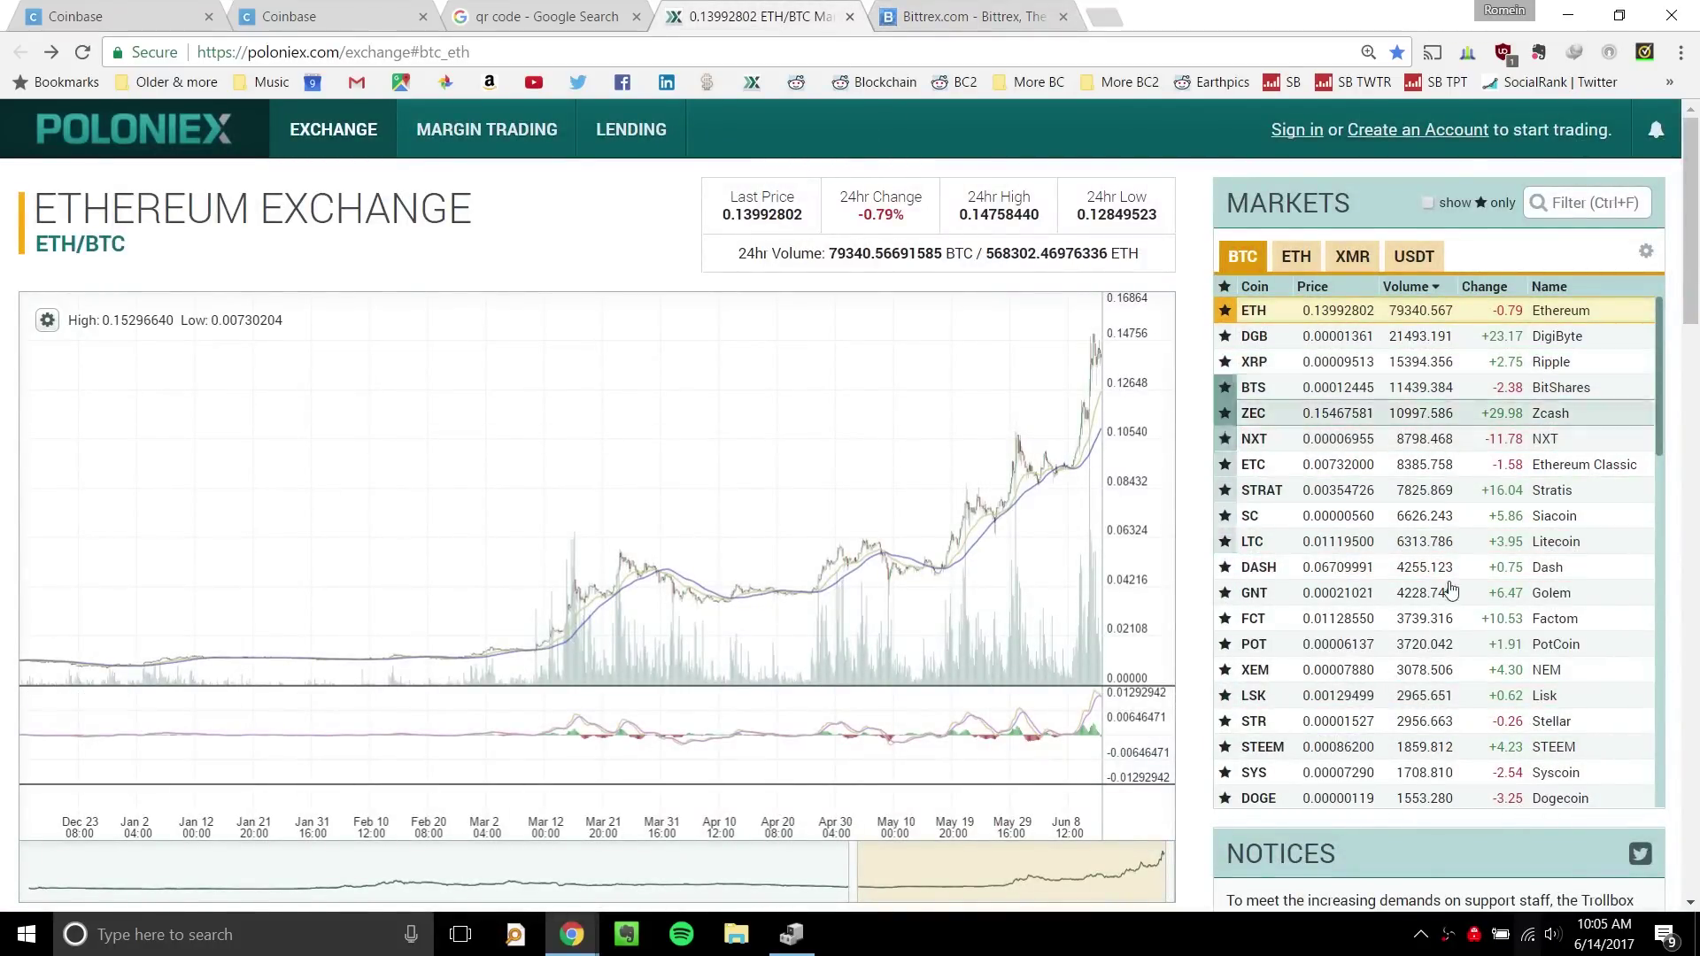
Open coinmarketcap.com in a new tab and scroll through the top-100 market cap rankings.
left_click(1105, 16)
type("cry")
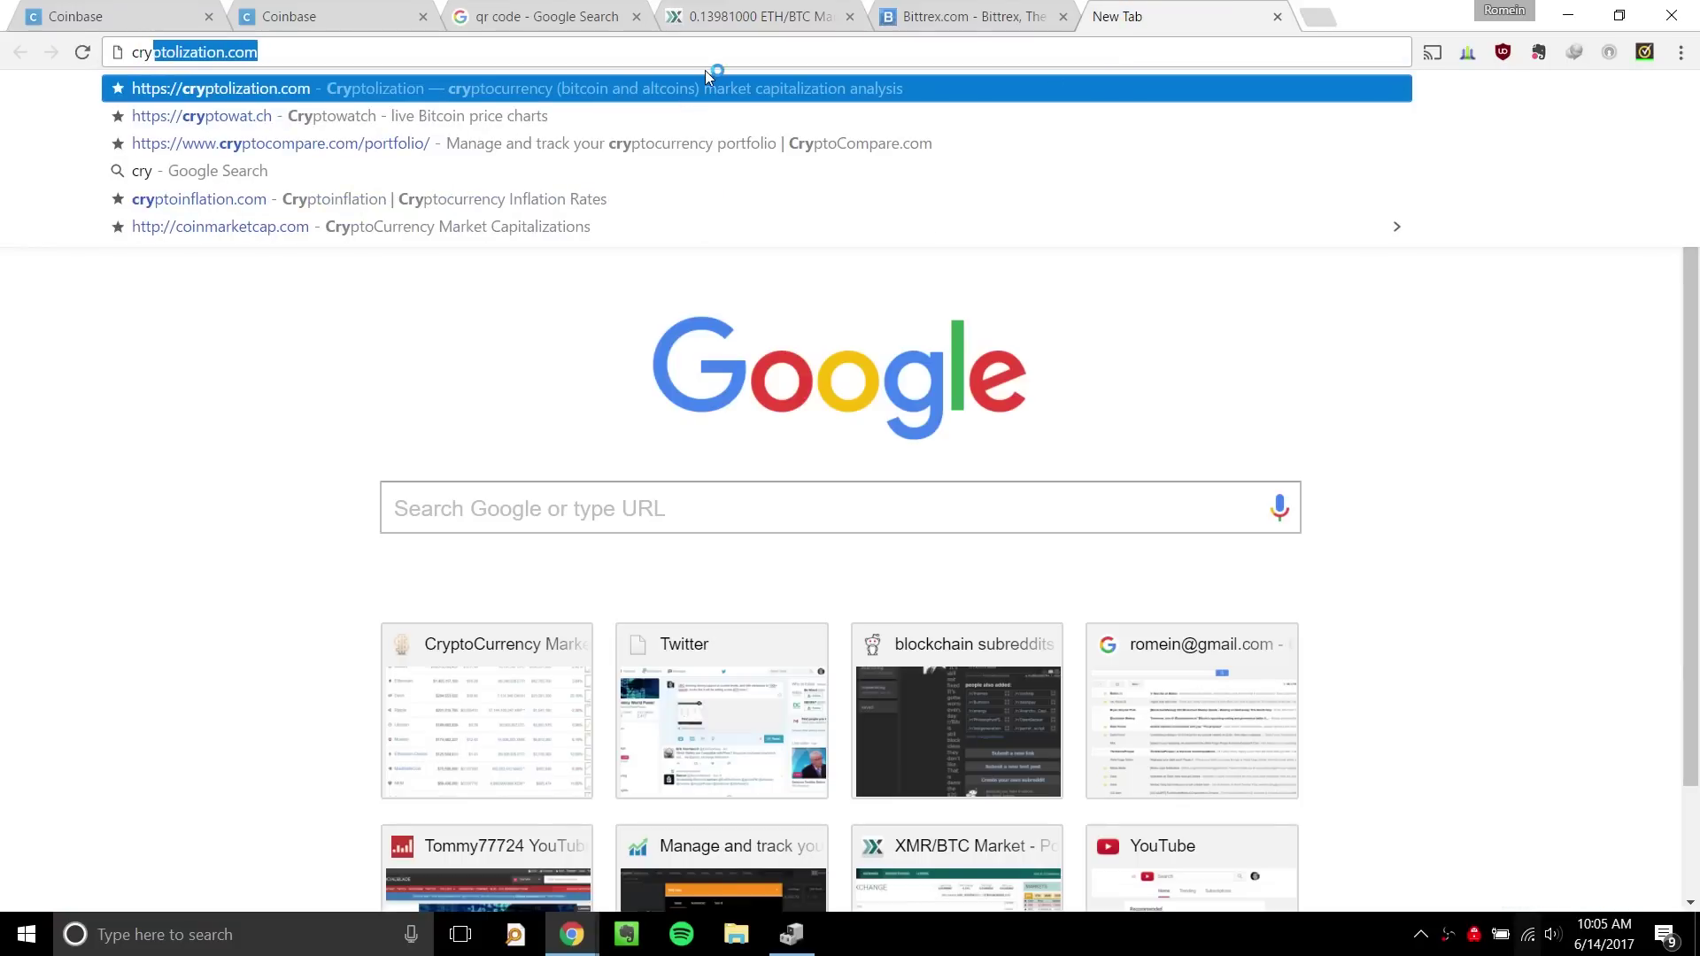
type("pt")
key("Delete")
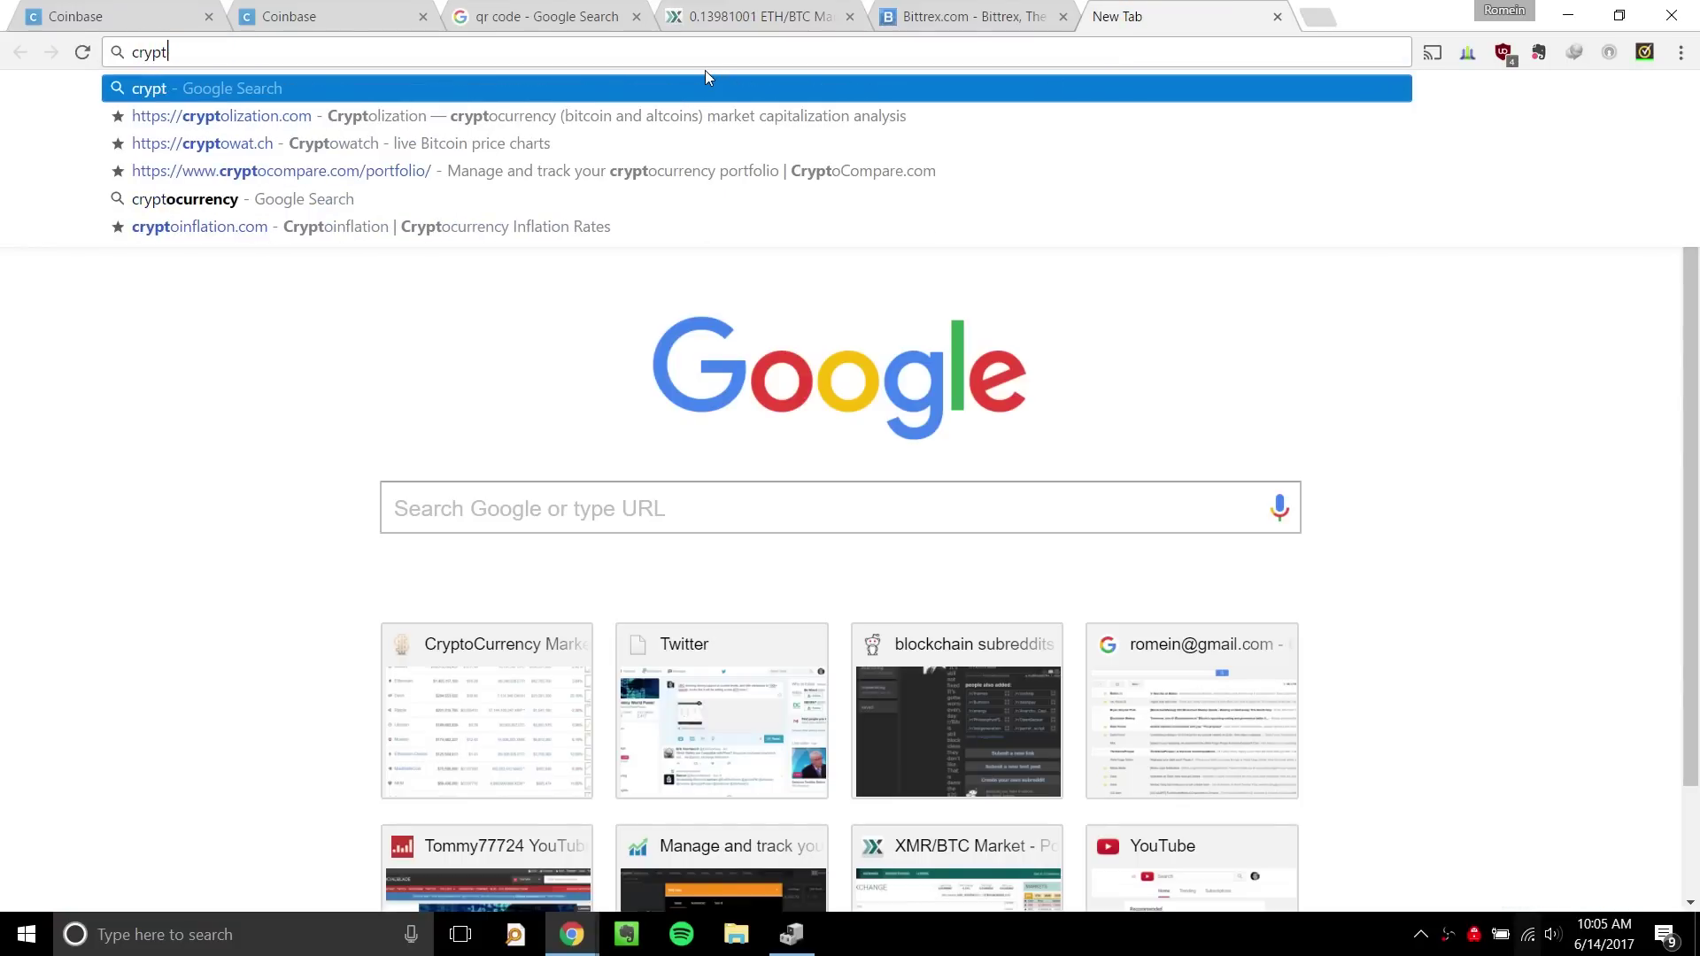
key("ctrl+a")
type("coinma")
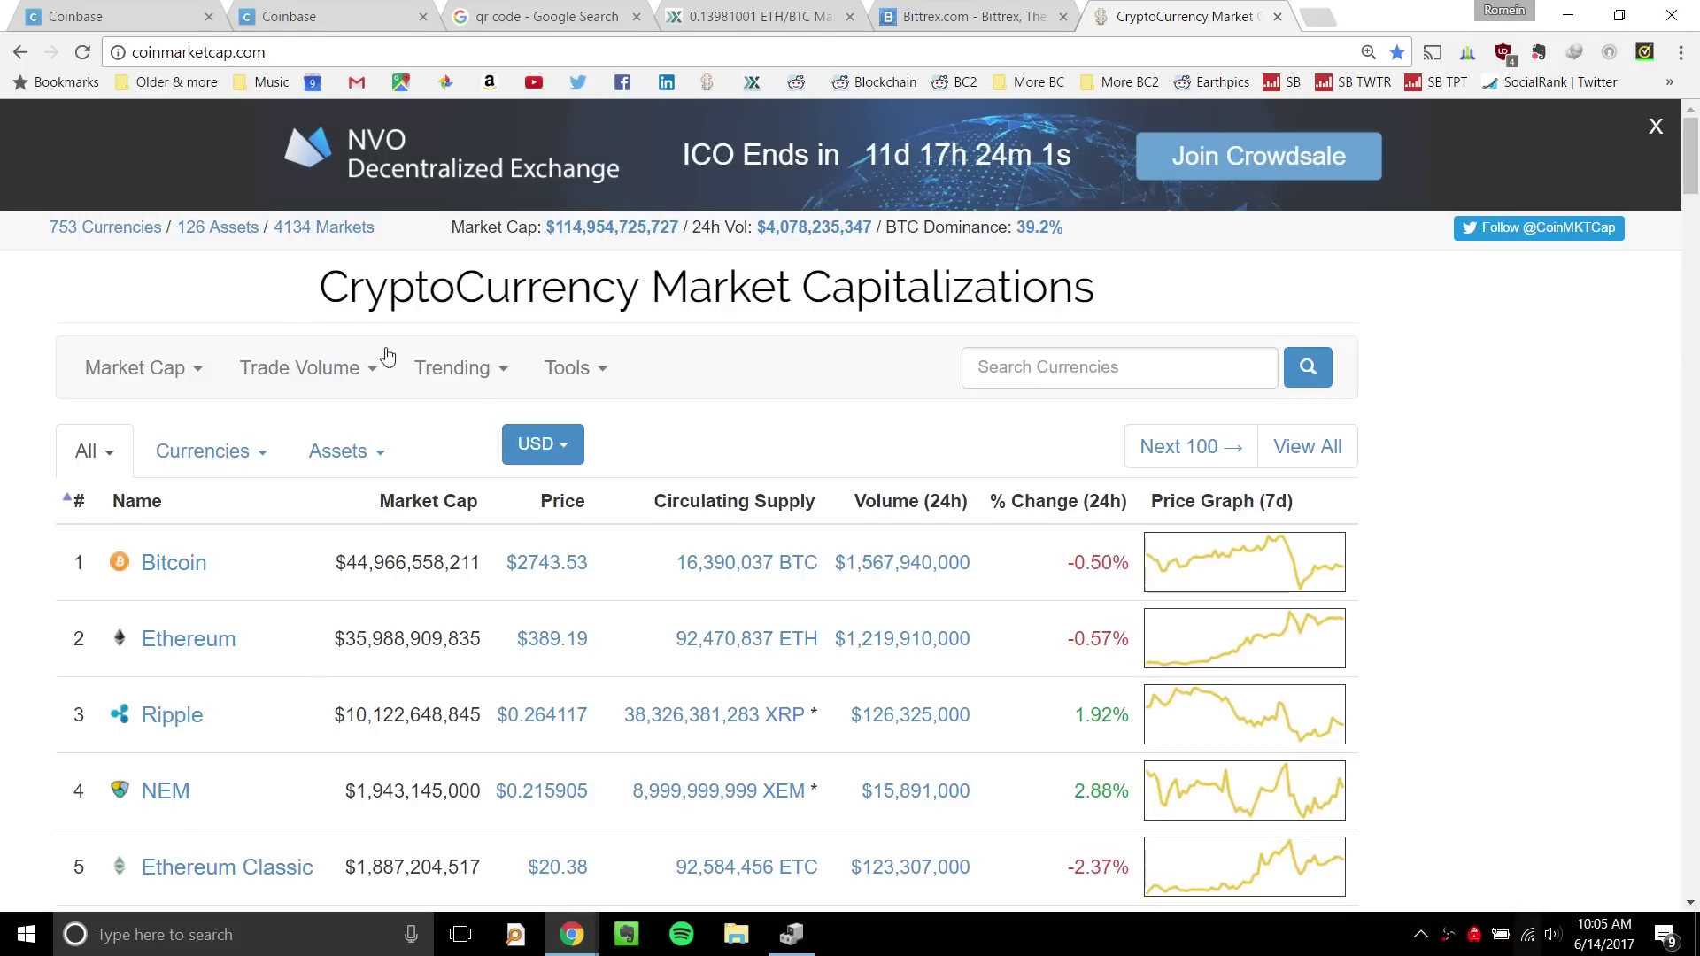
scroll(306, 369, "down", 3)
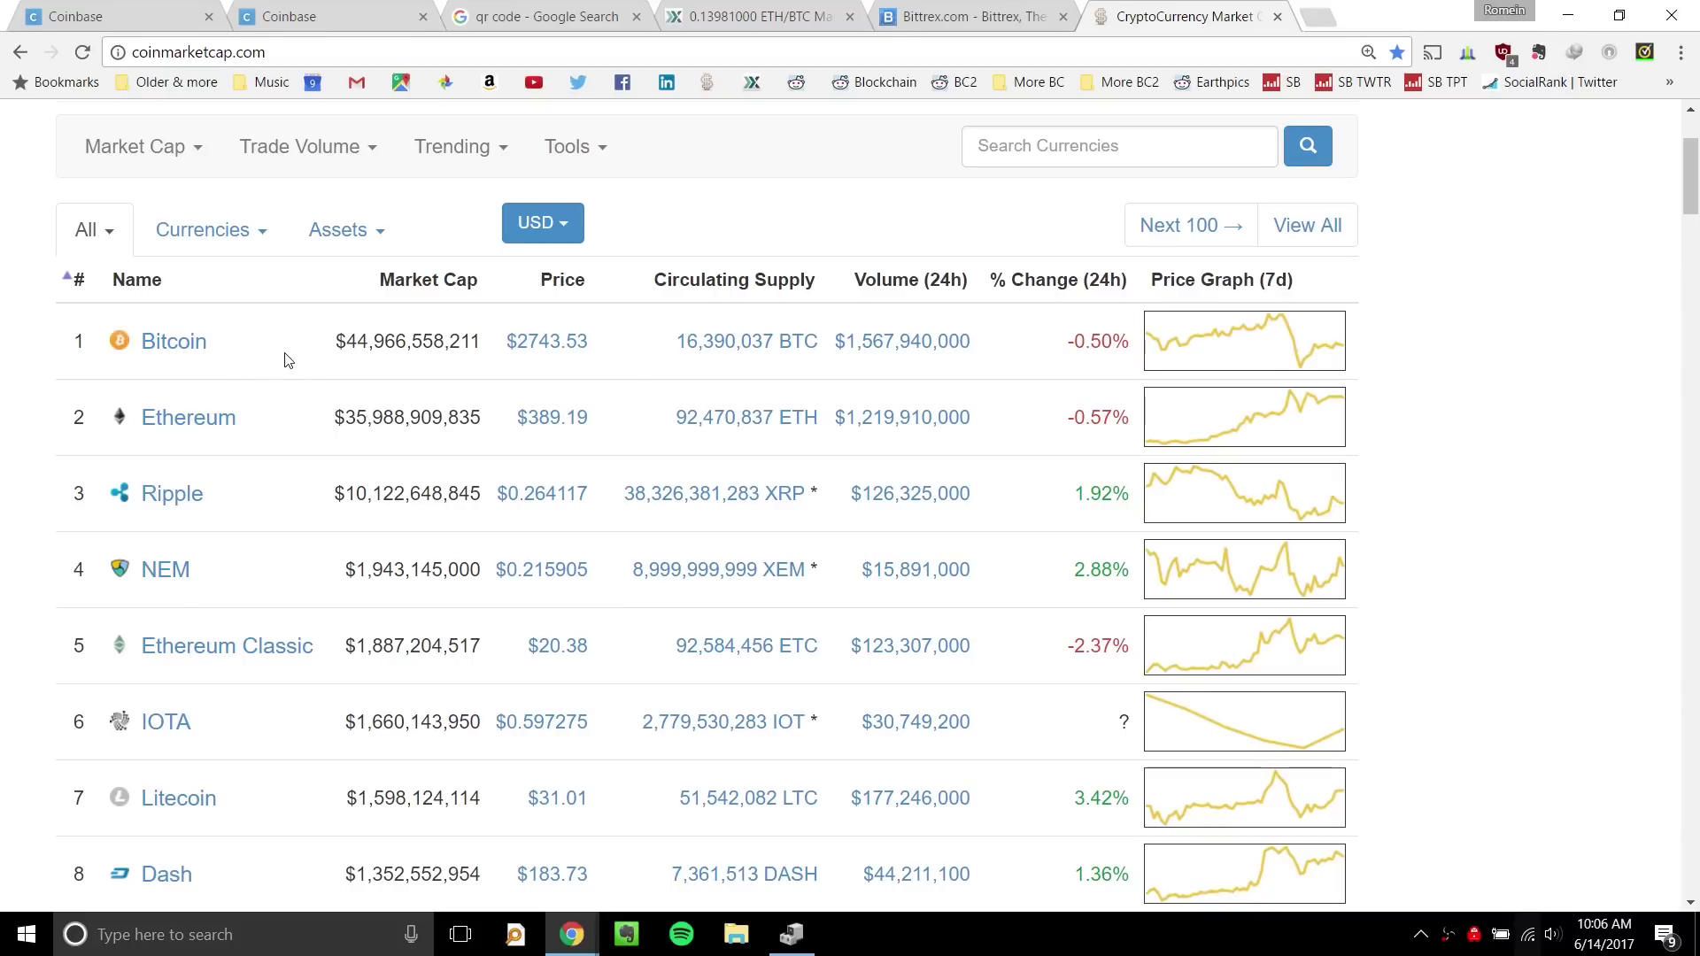
scroll(372, 372, "down", 20)
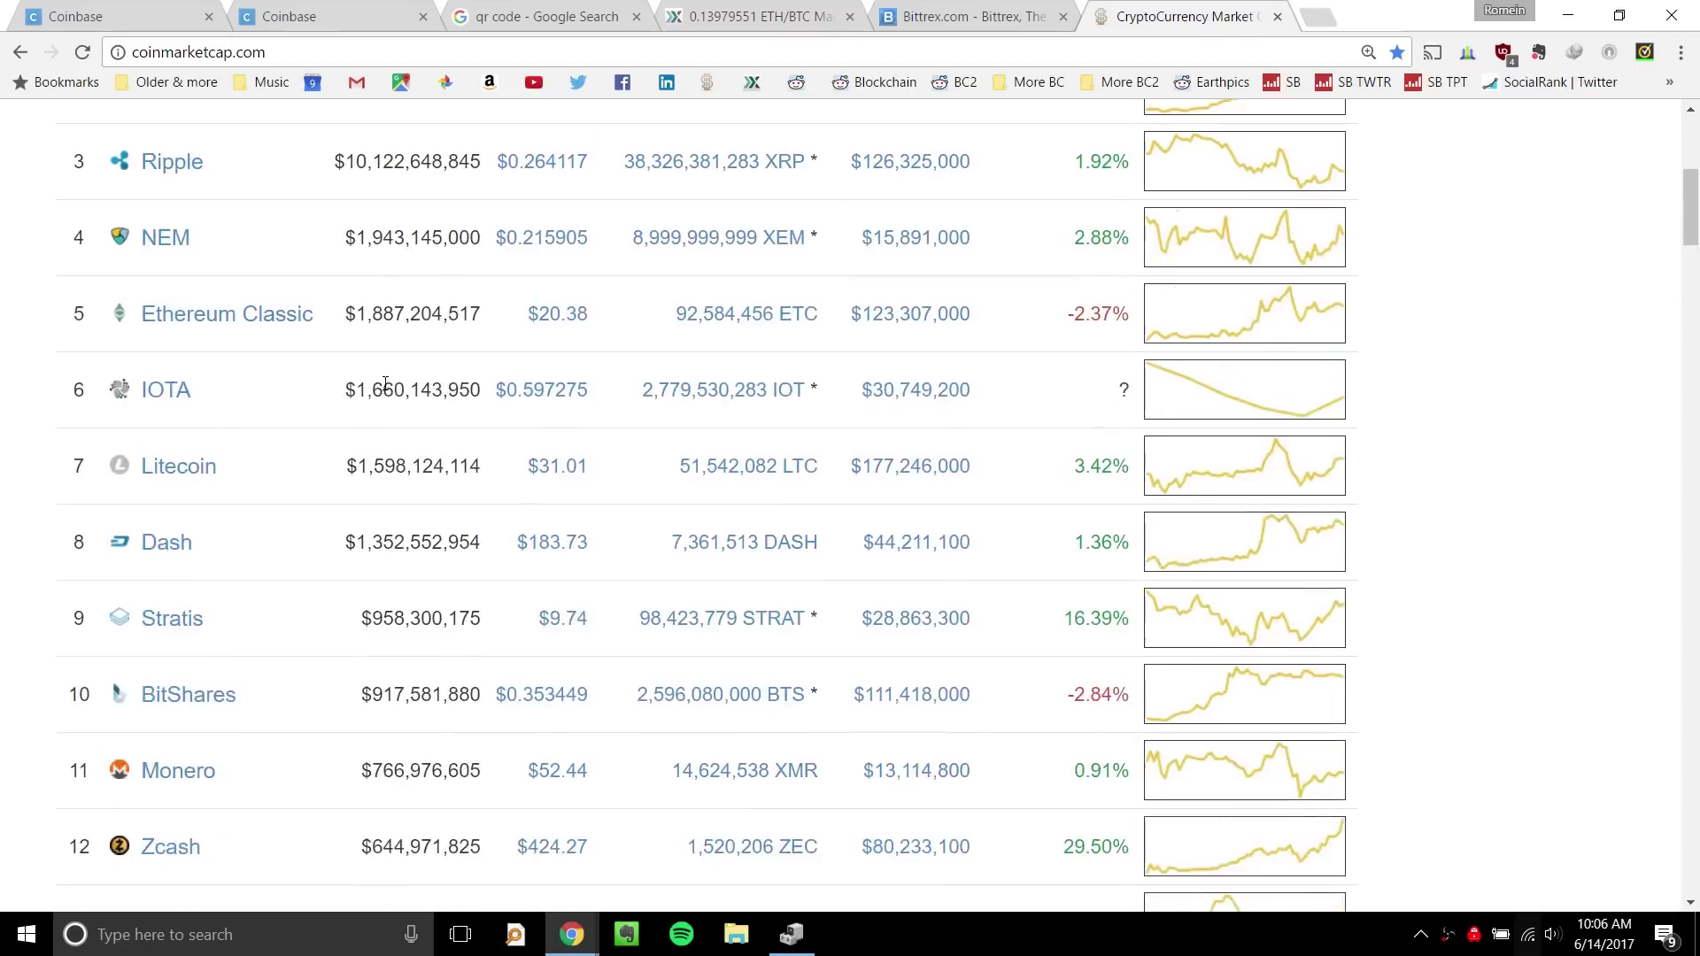
scroll(461, 372, "down", 20)
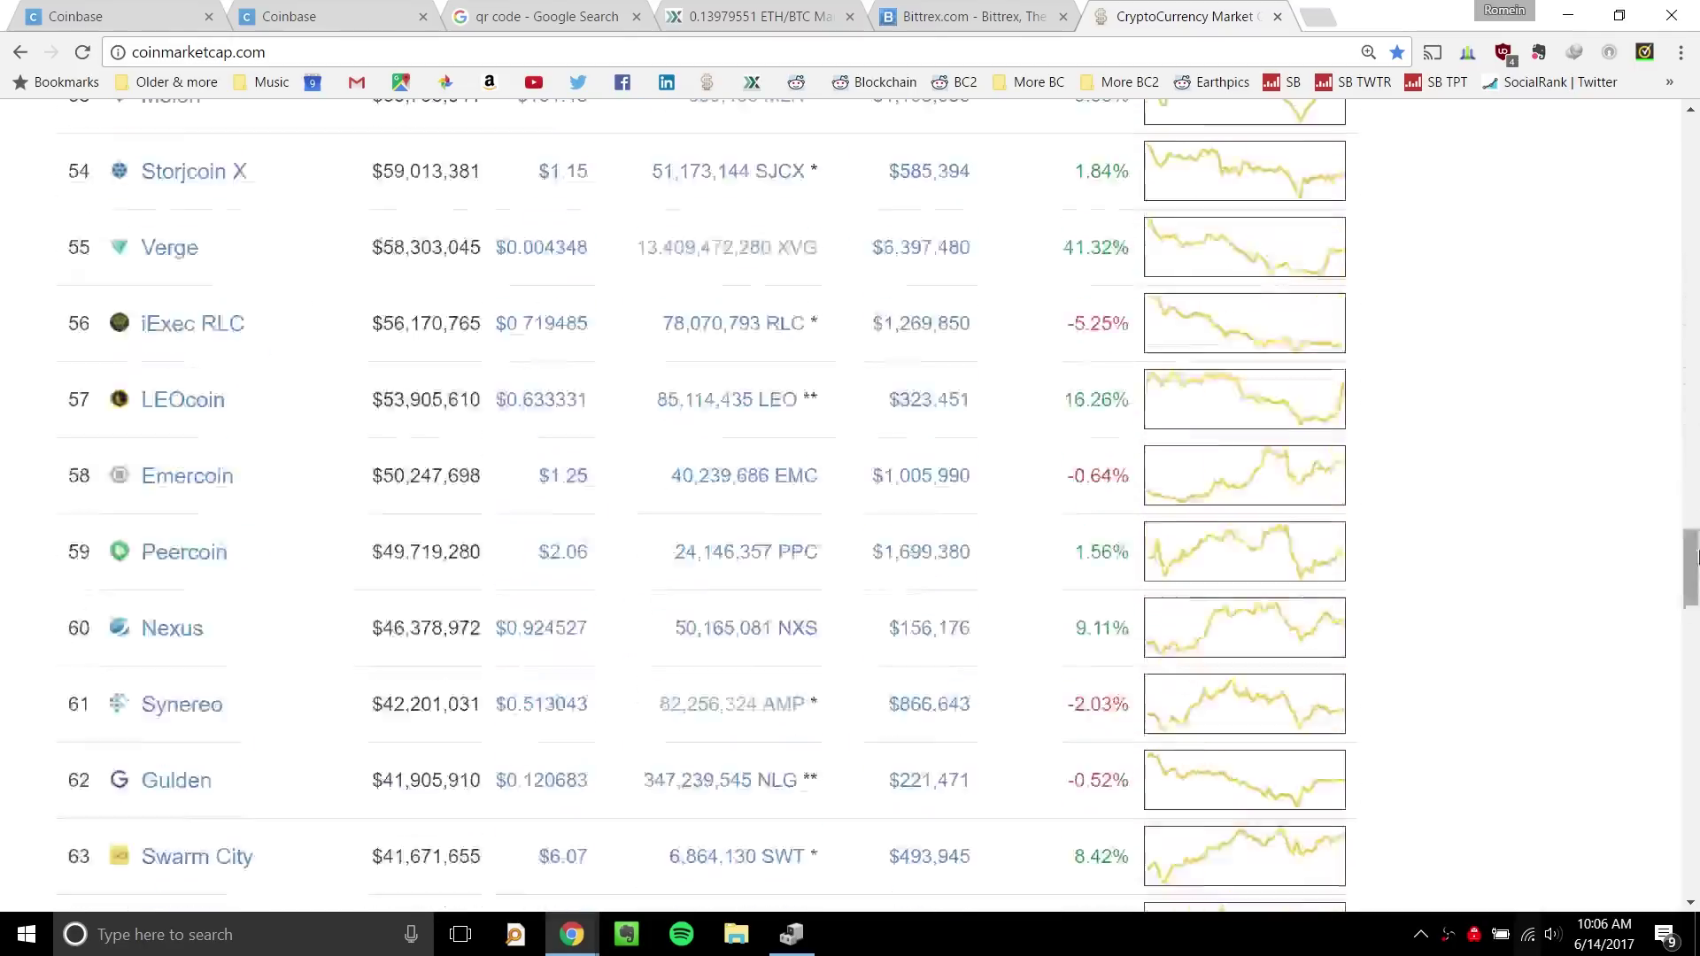
left_click_drag(1692, 578, 1687, 106)
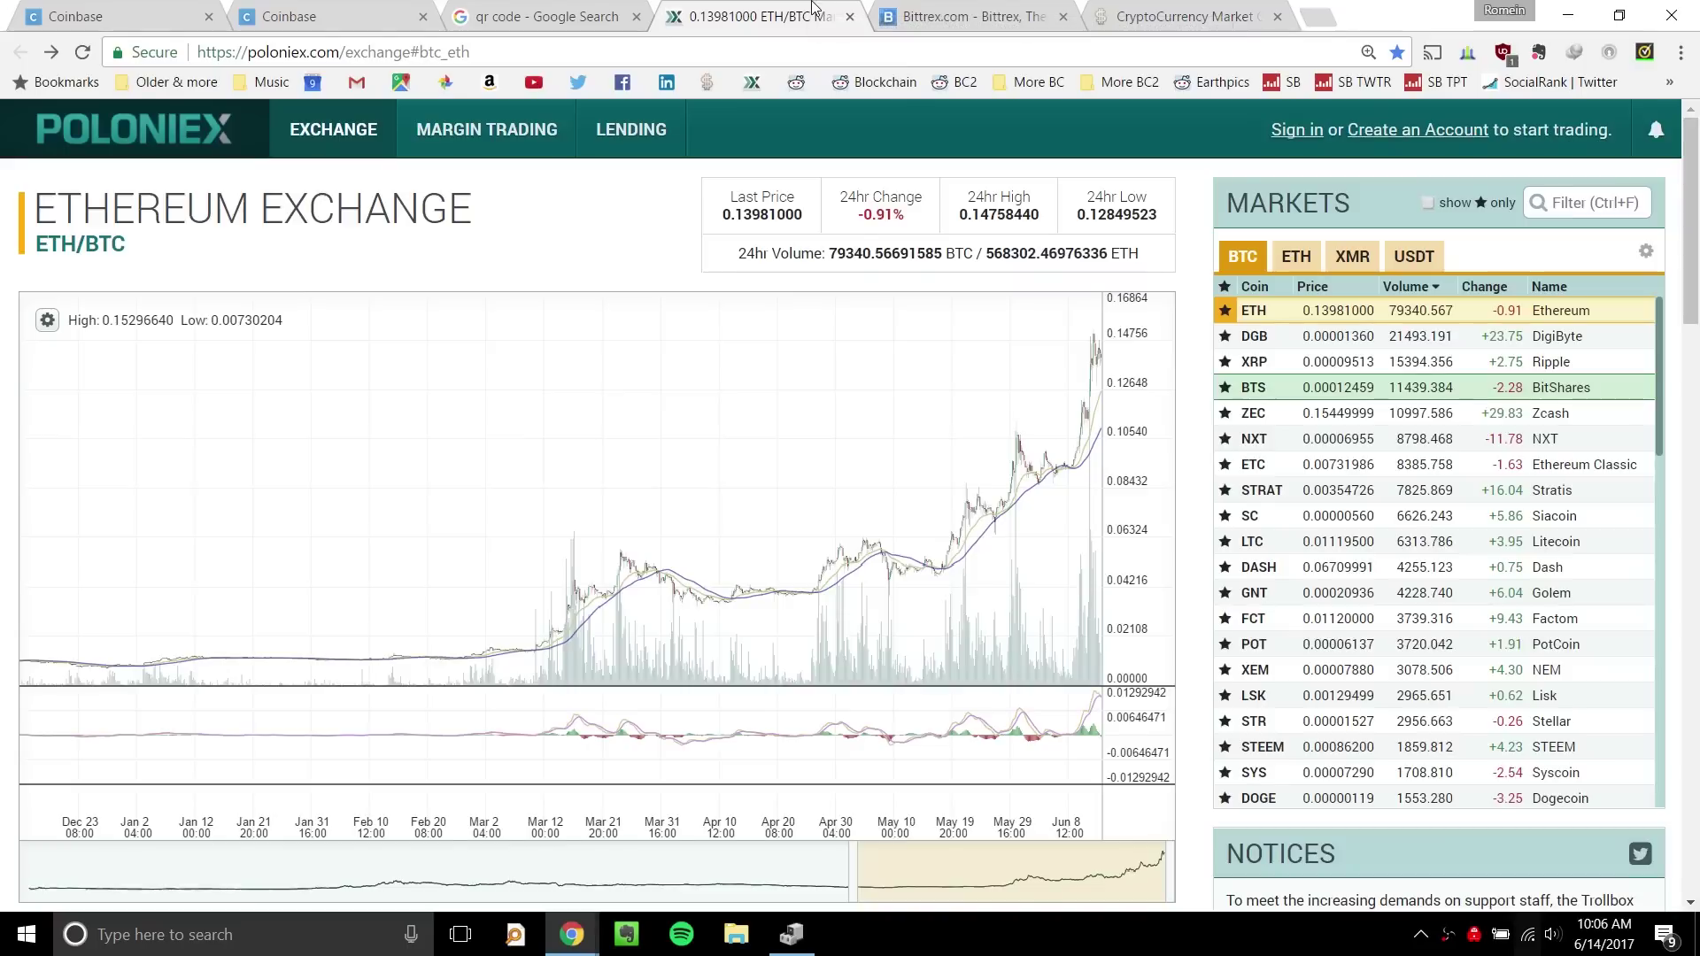
Pass through the Poloniex and Bittrex tabs back to Coinbase's Ethereum chart at $386.79.
left_click(771, 18)
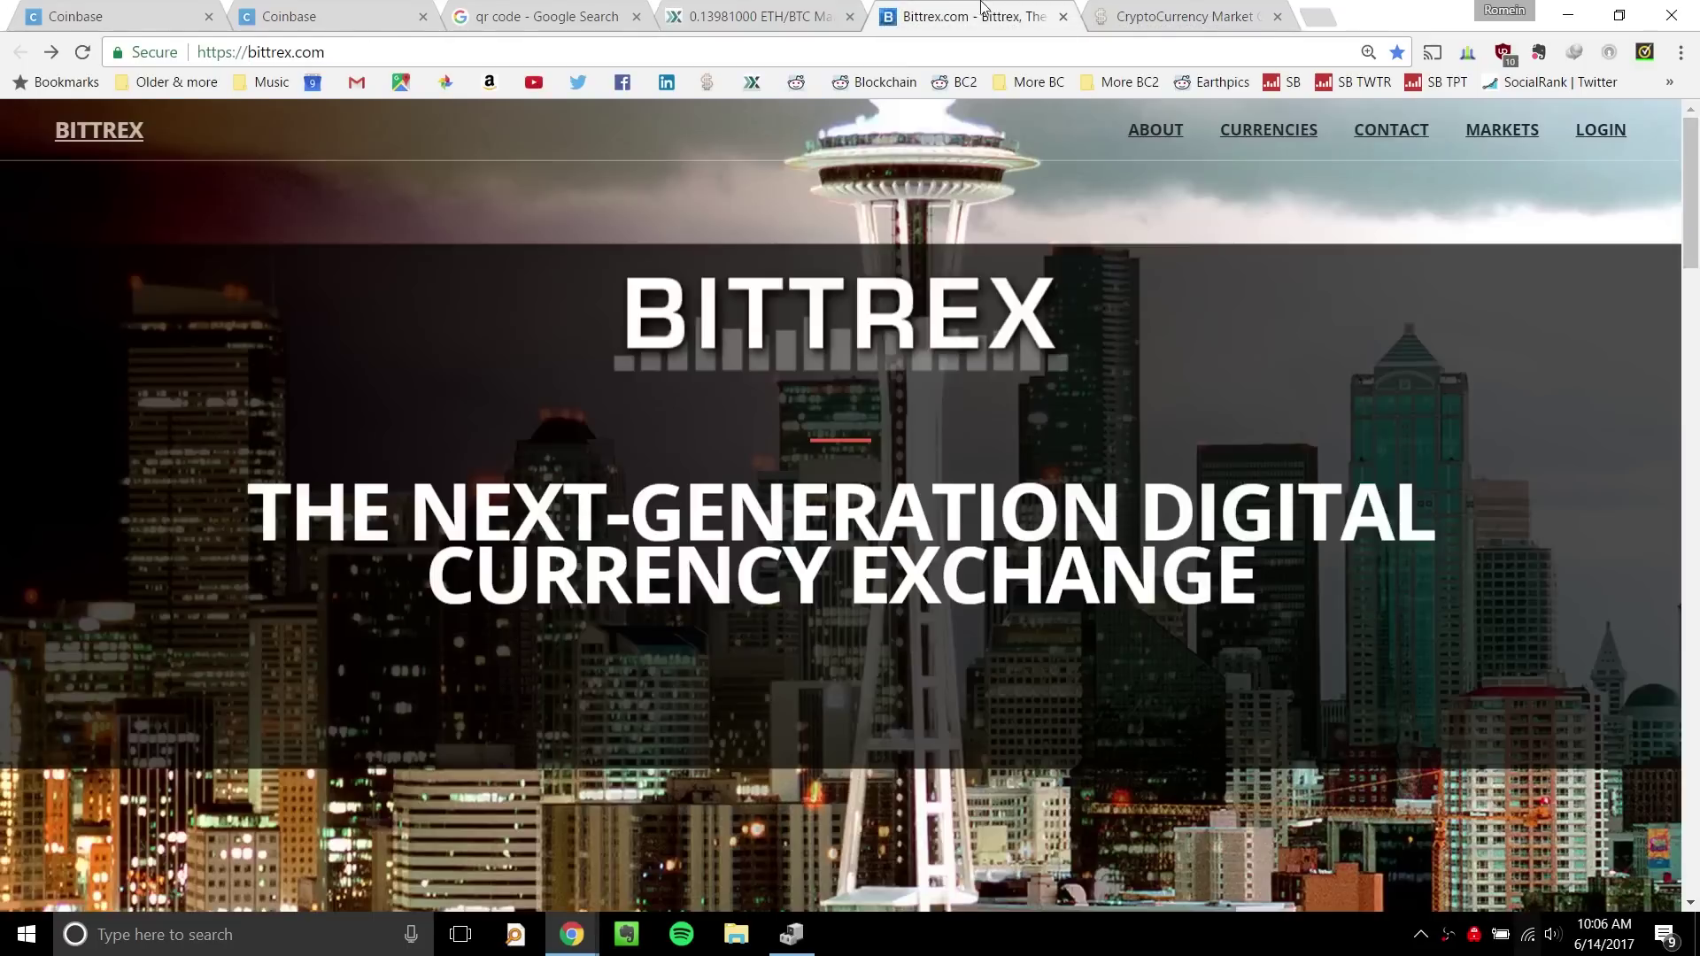
left_click(894, 17)
left_click(124, 11)
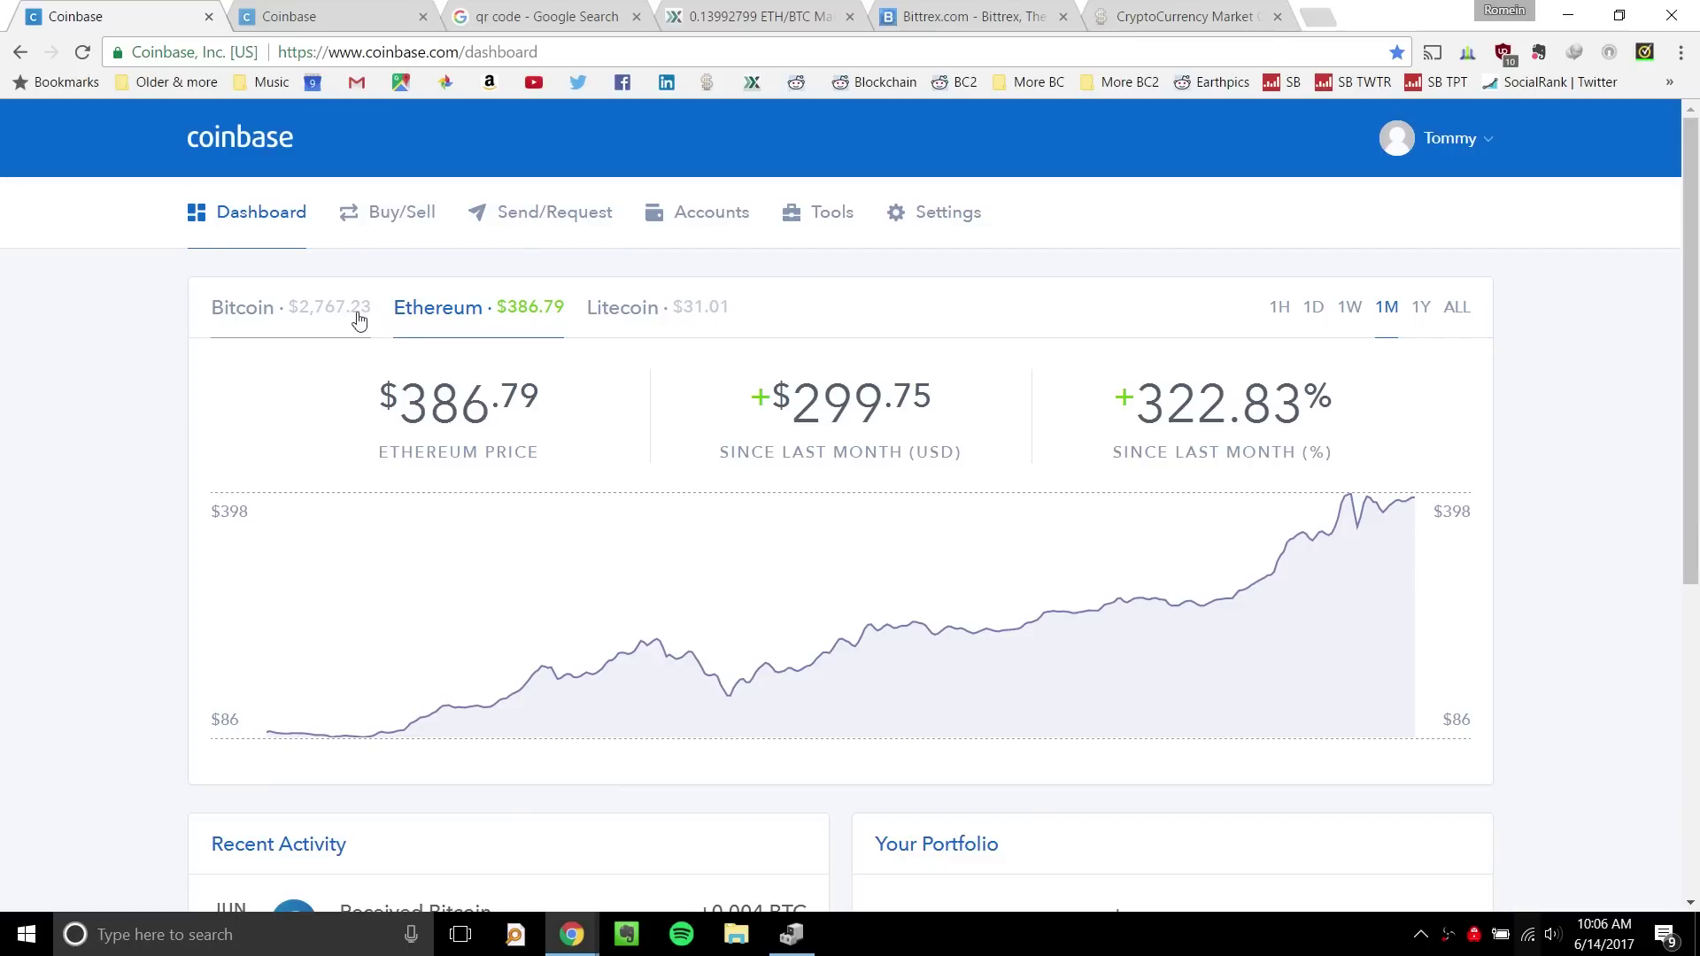
Open Buy/Sell and pick Ethereum at $389.48 per ETH, paid from the linked bank account.
left_click(383, 221)
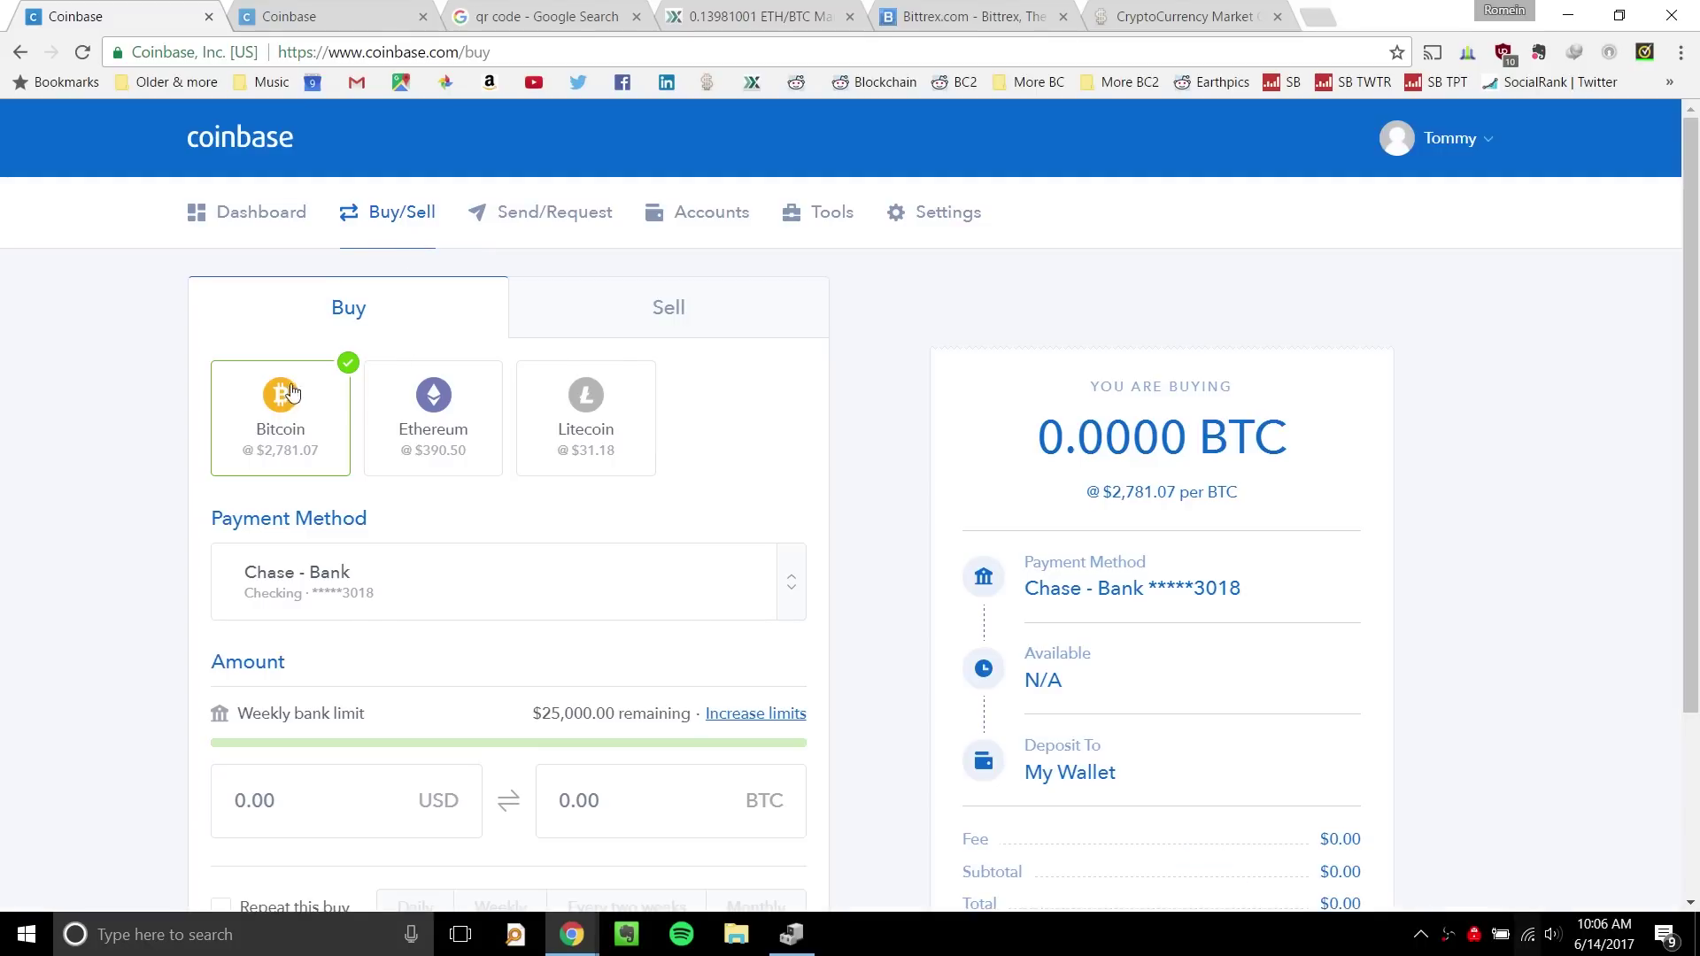
scroll(288, 394, "down", 1)
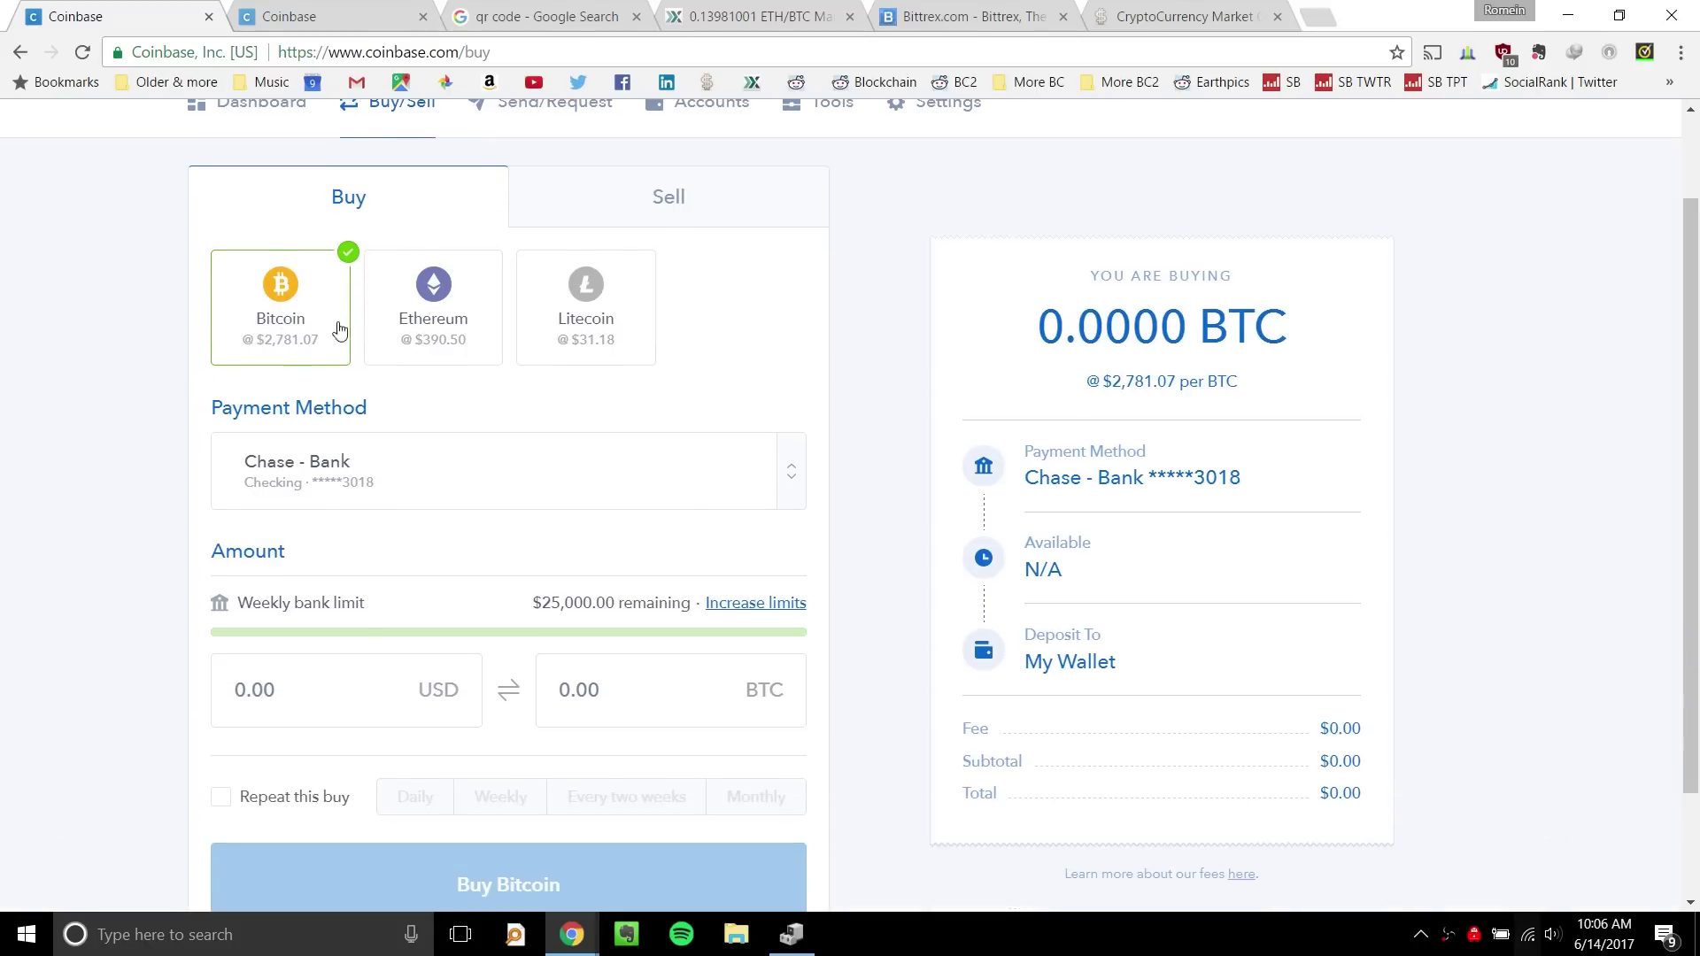
left_click(403, 330)
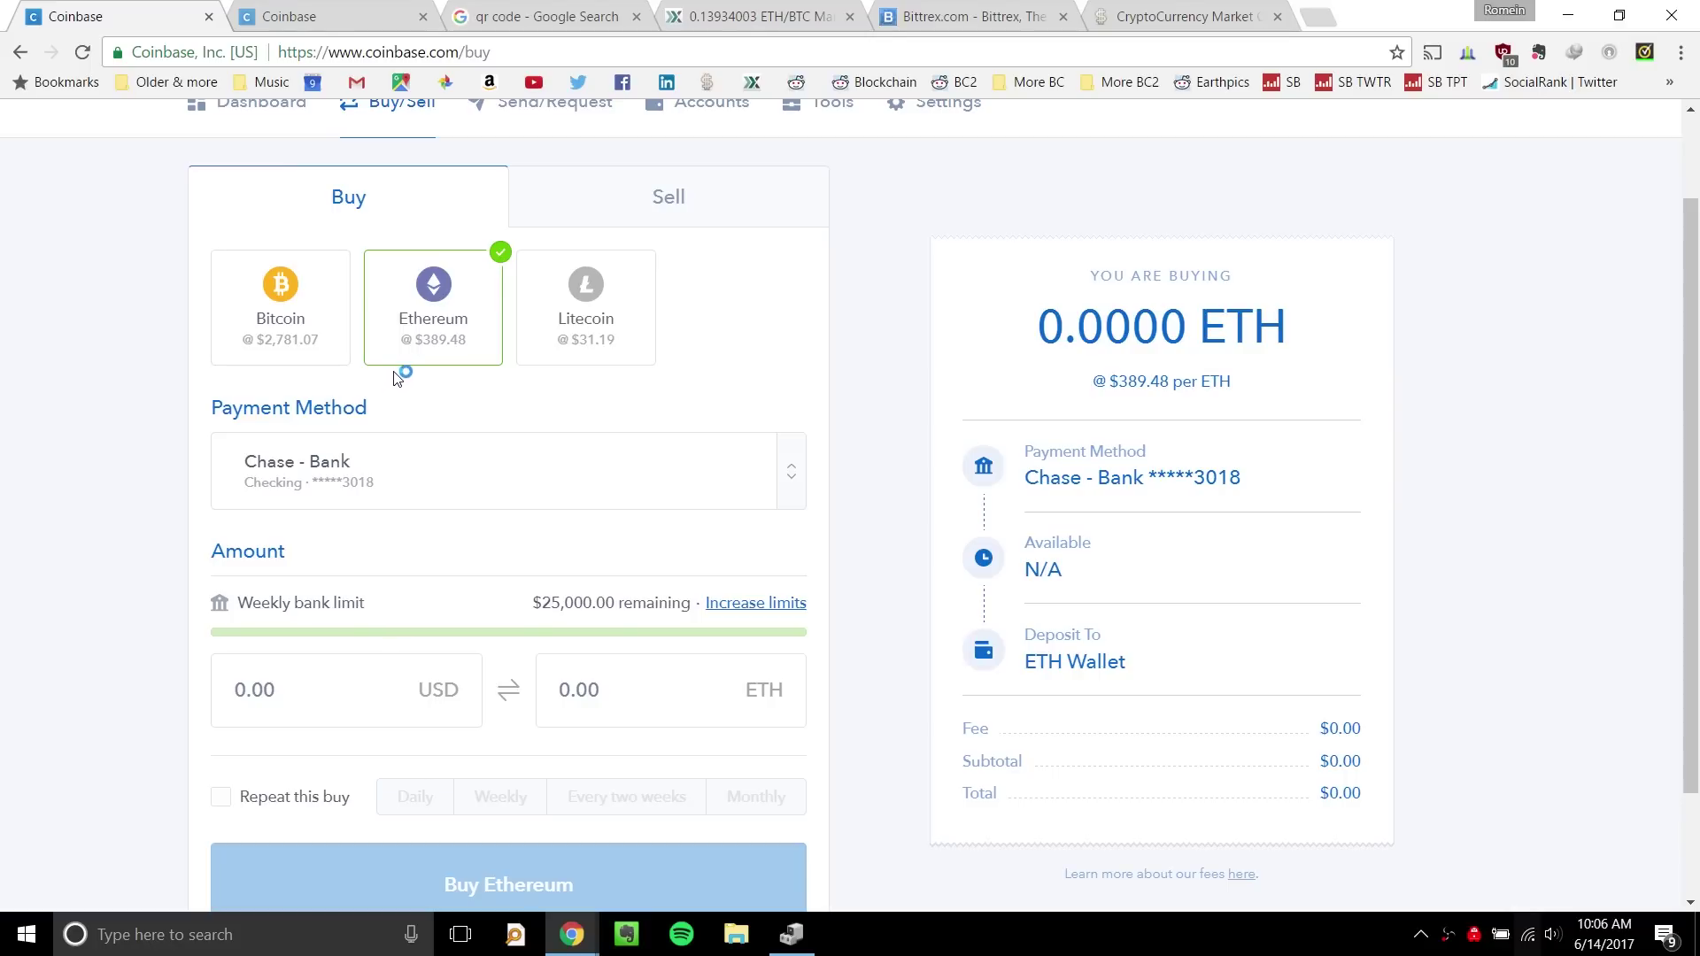
scroll(381, 408, "down", 2)
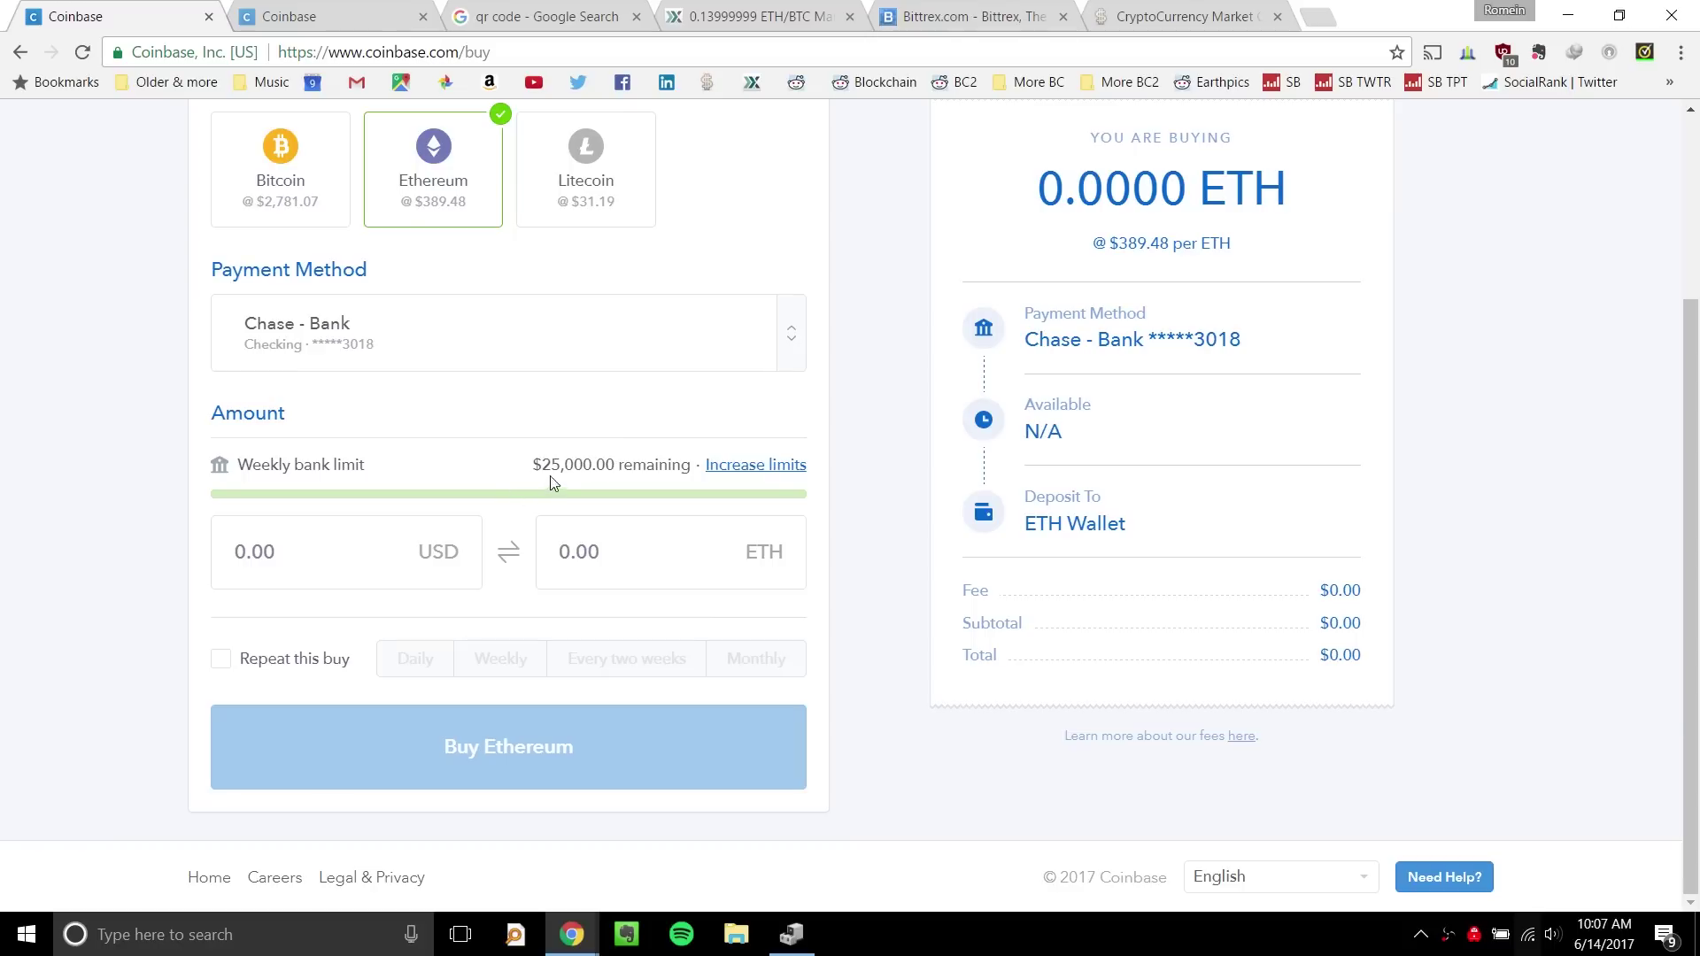
Try buy amounts of $100 and then $1999, refreshing the totals each time.
left_click(332, 541)
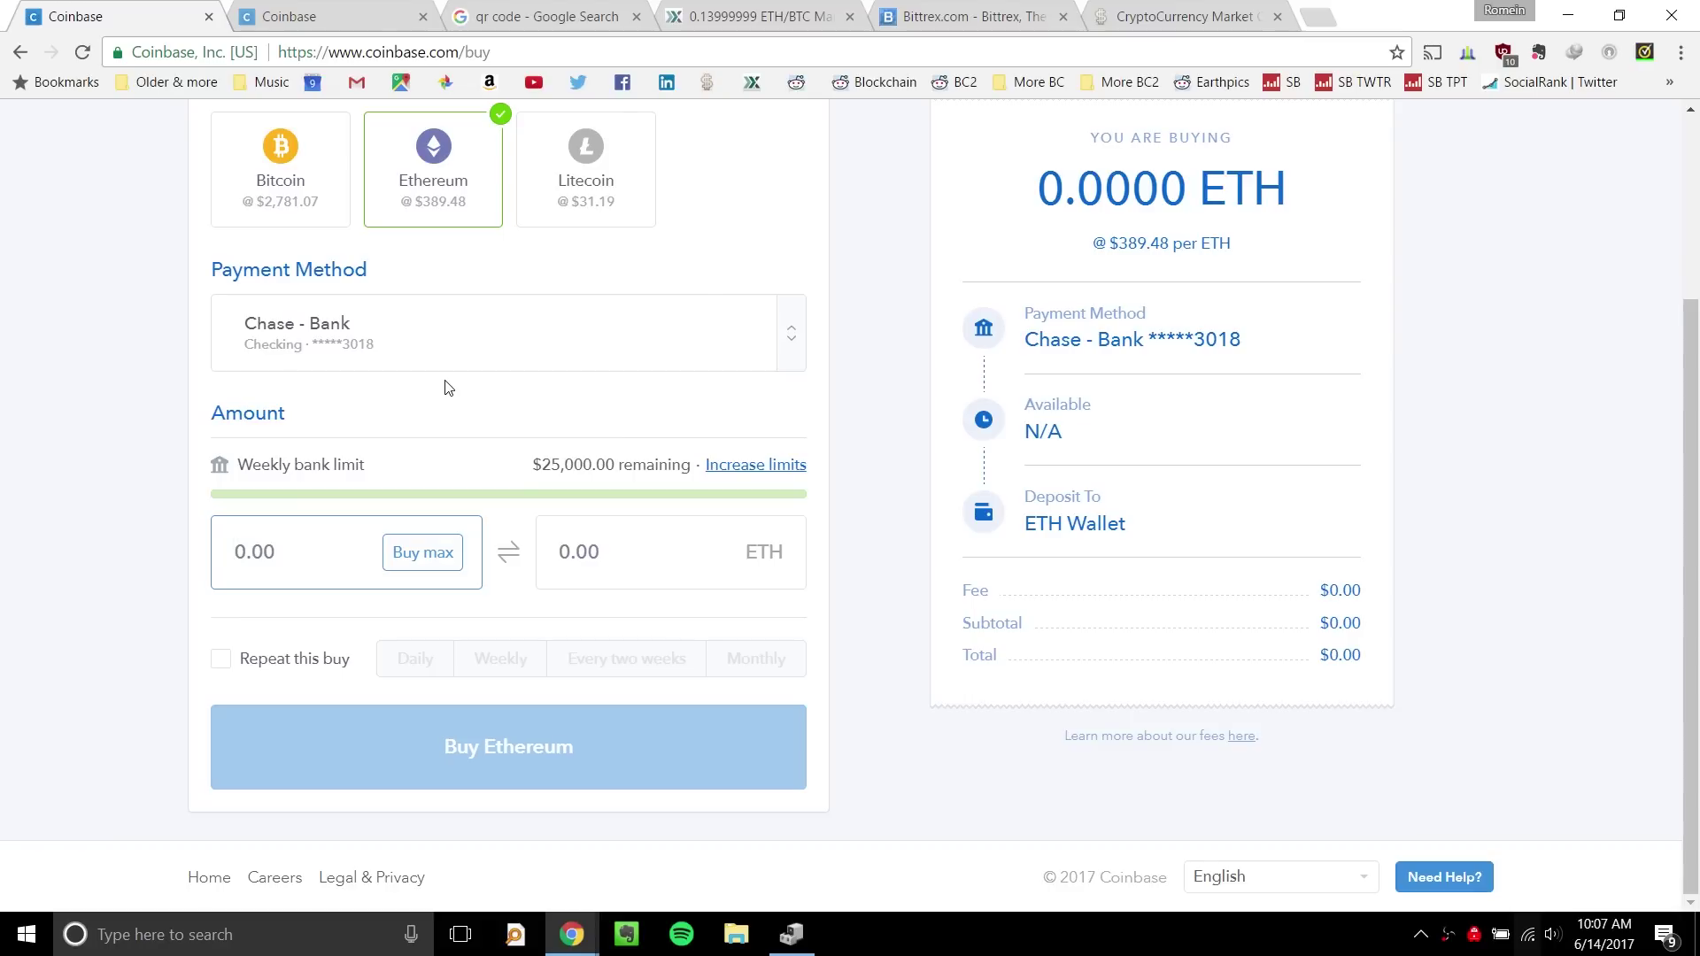
type("100")
left_click(649, 445)
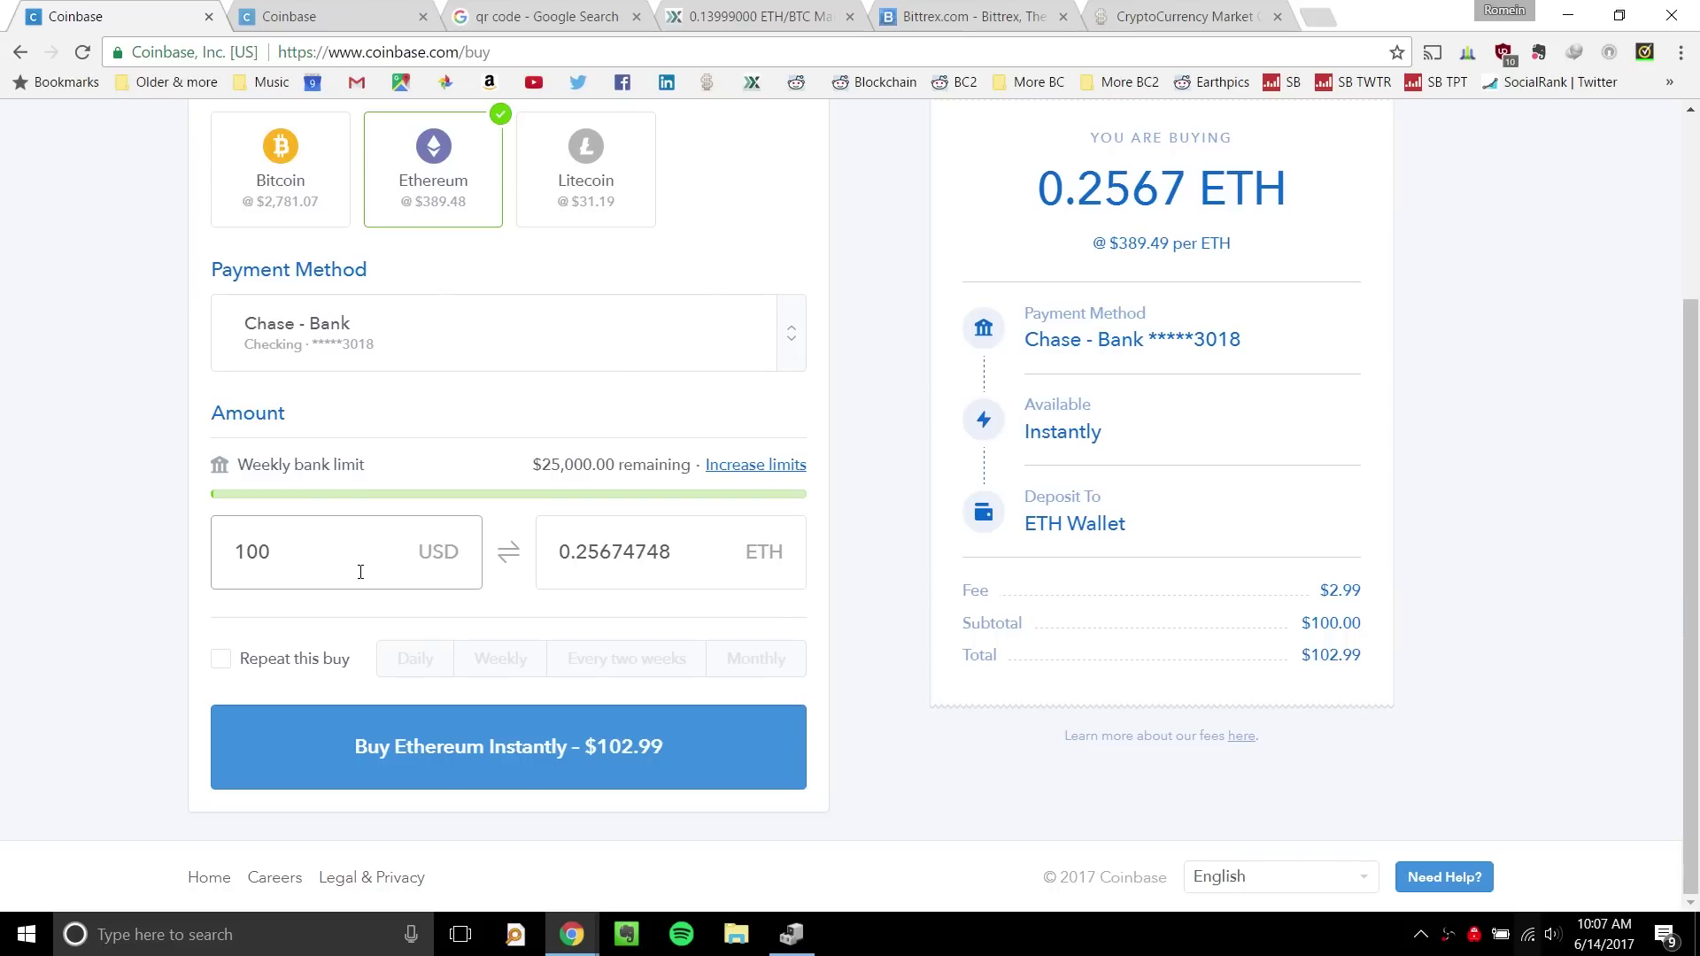
left_click_drag(330, 560, 228, 553)
type("1999")
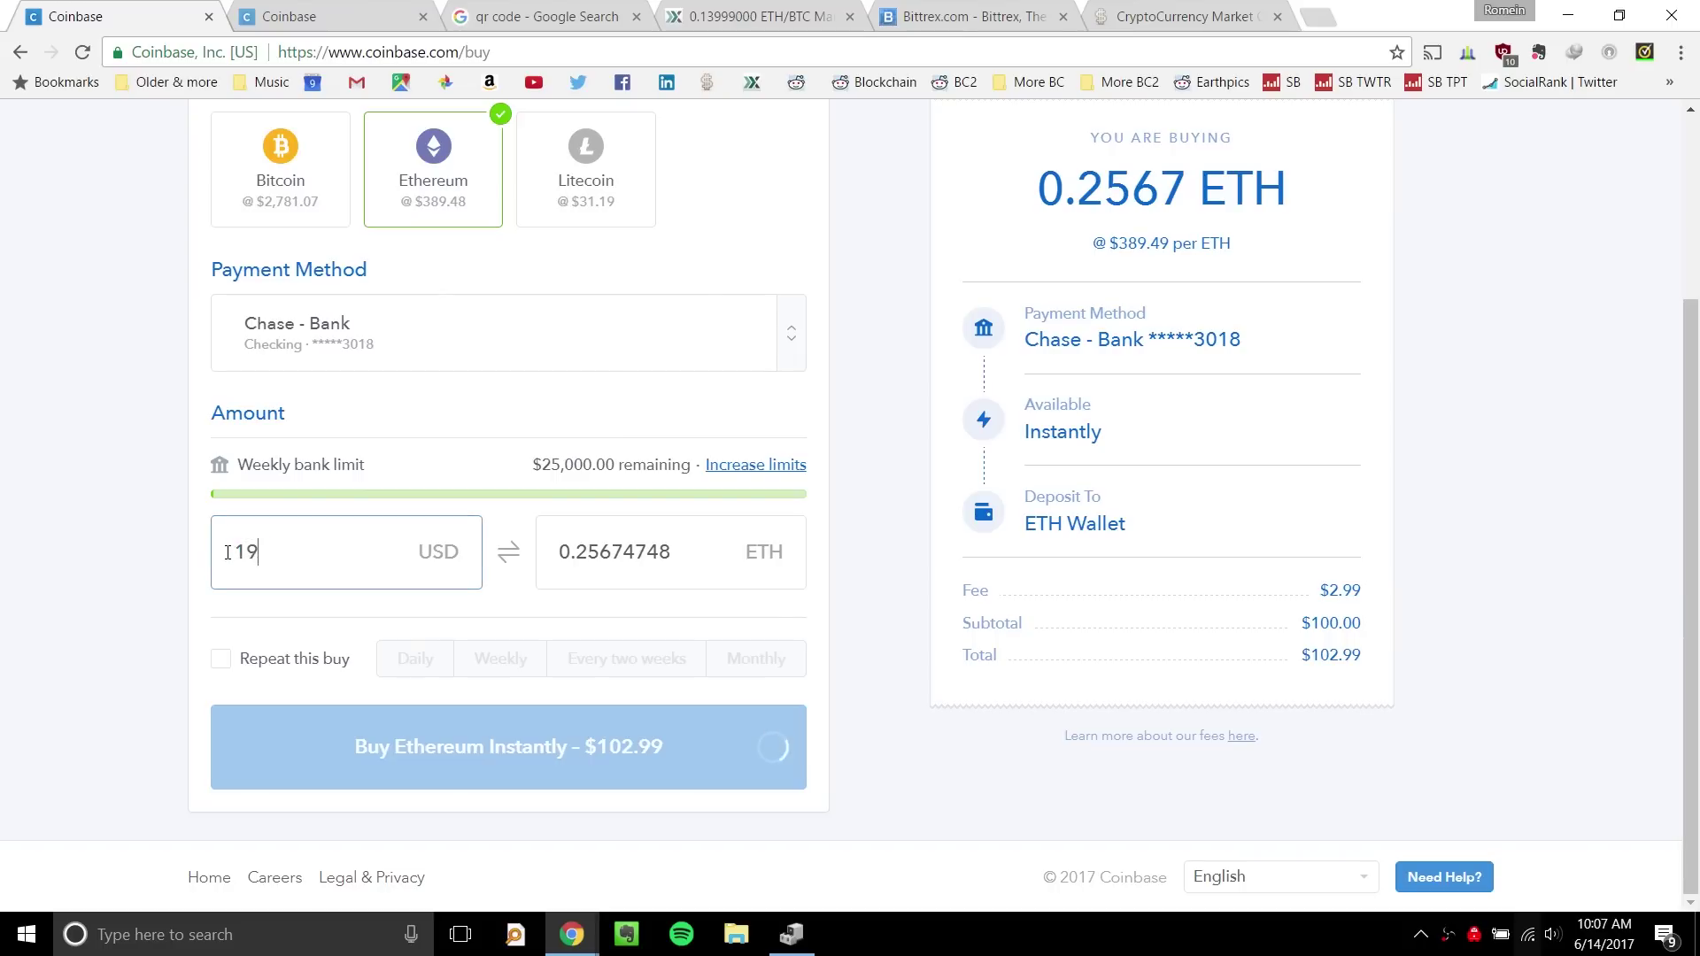
left_click(67, 514)
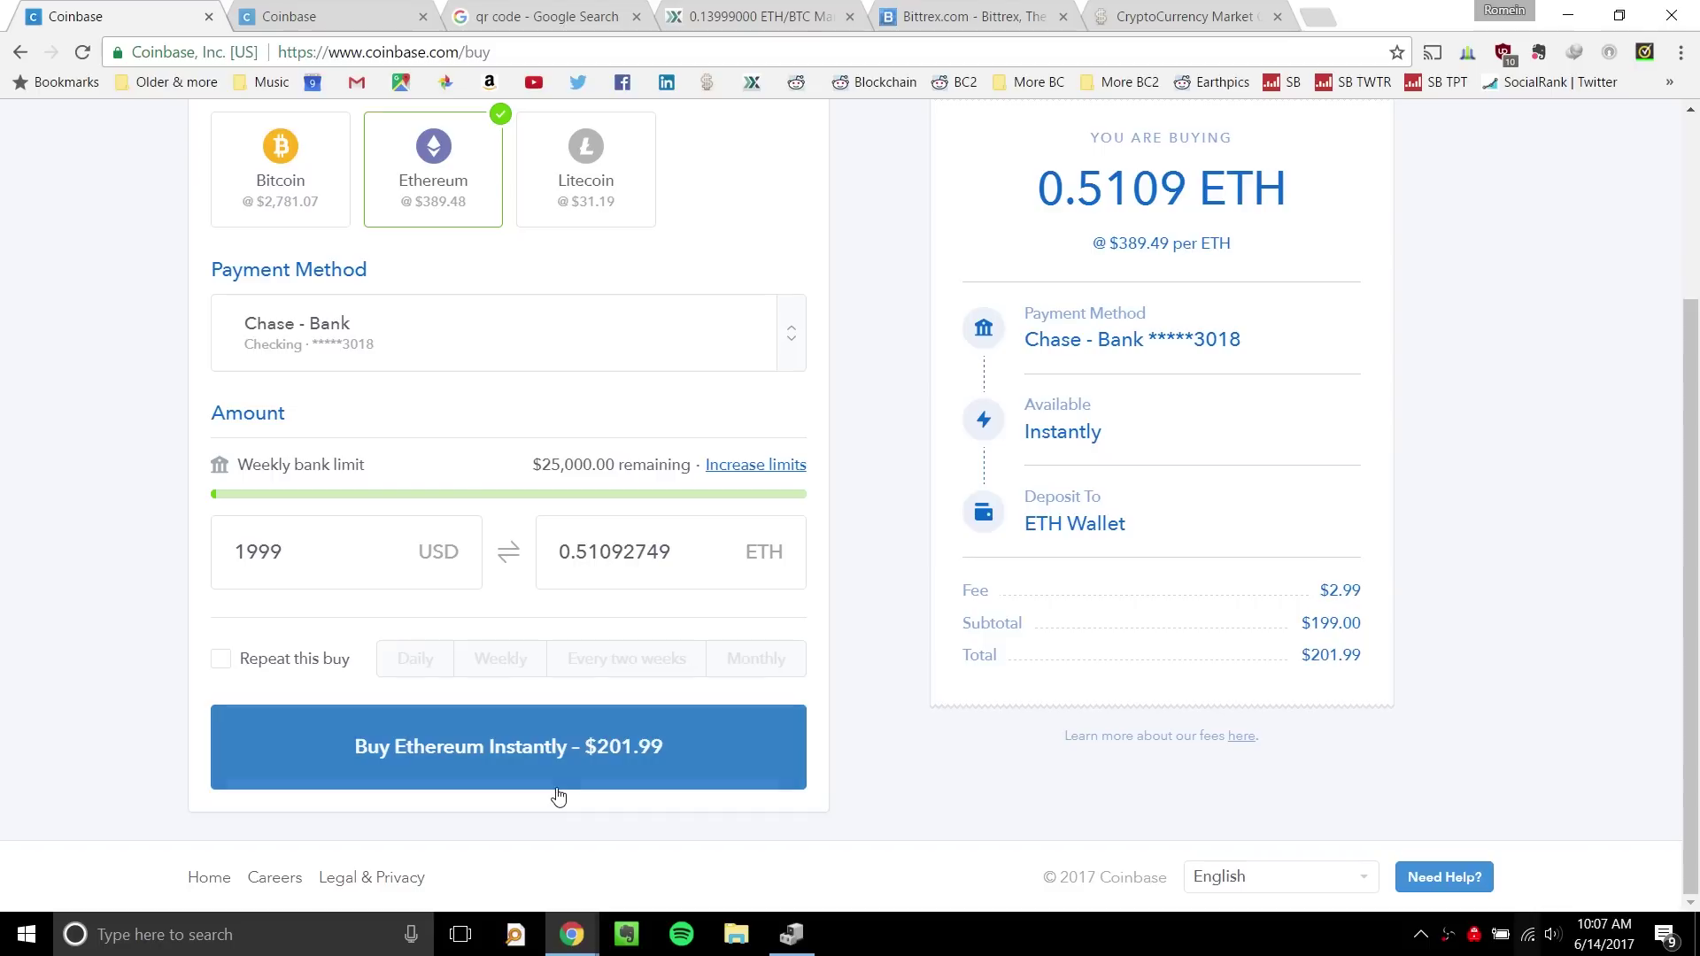
Settle the buy amount at $1950, giving about 5.0066 ETH for $1,979.06.
left_click(344, 580)
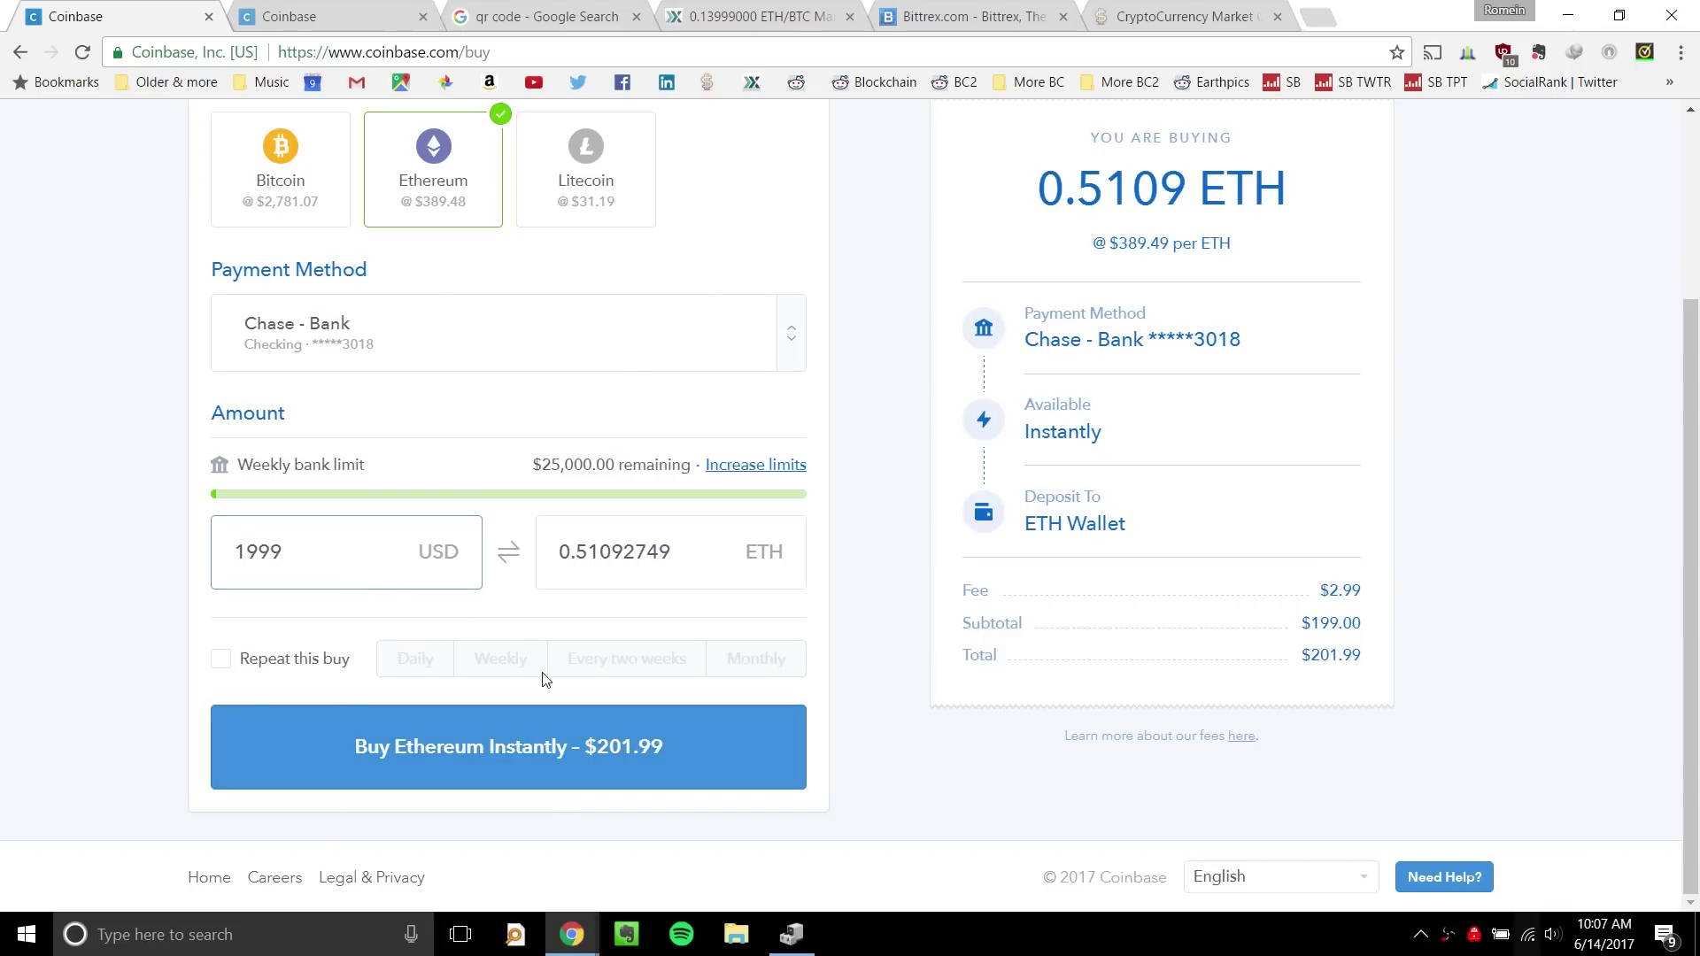
type("9")
key("BackSpace")
key("ctrl+a")
type("190")
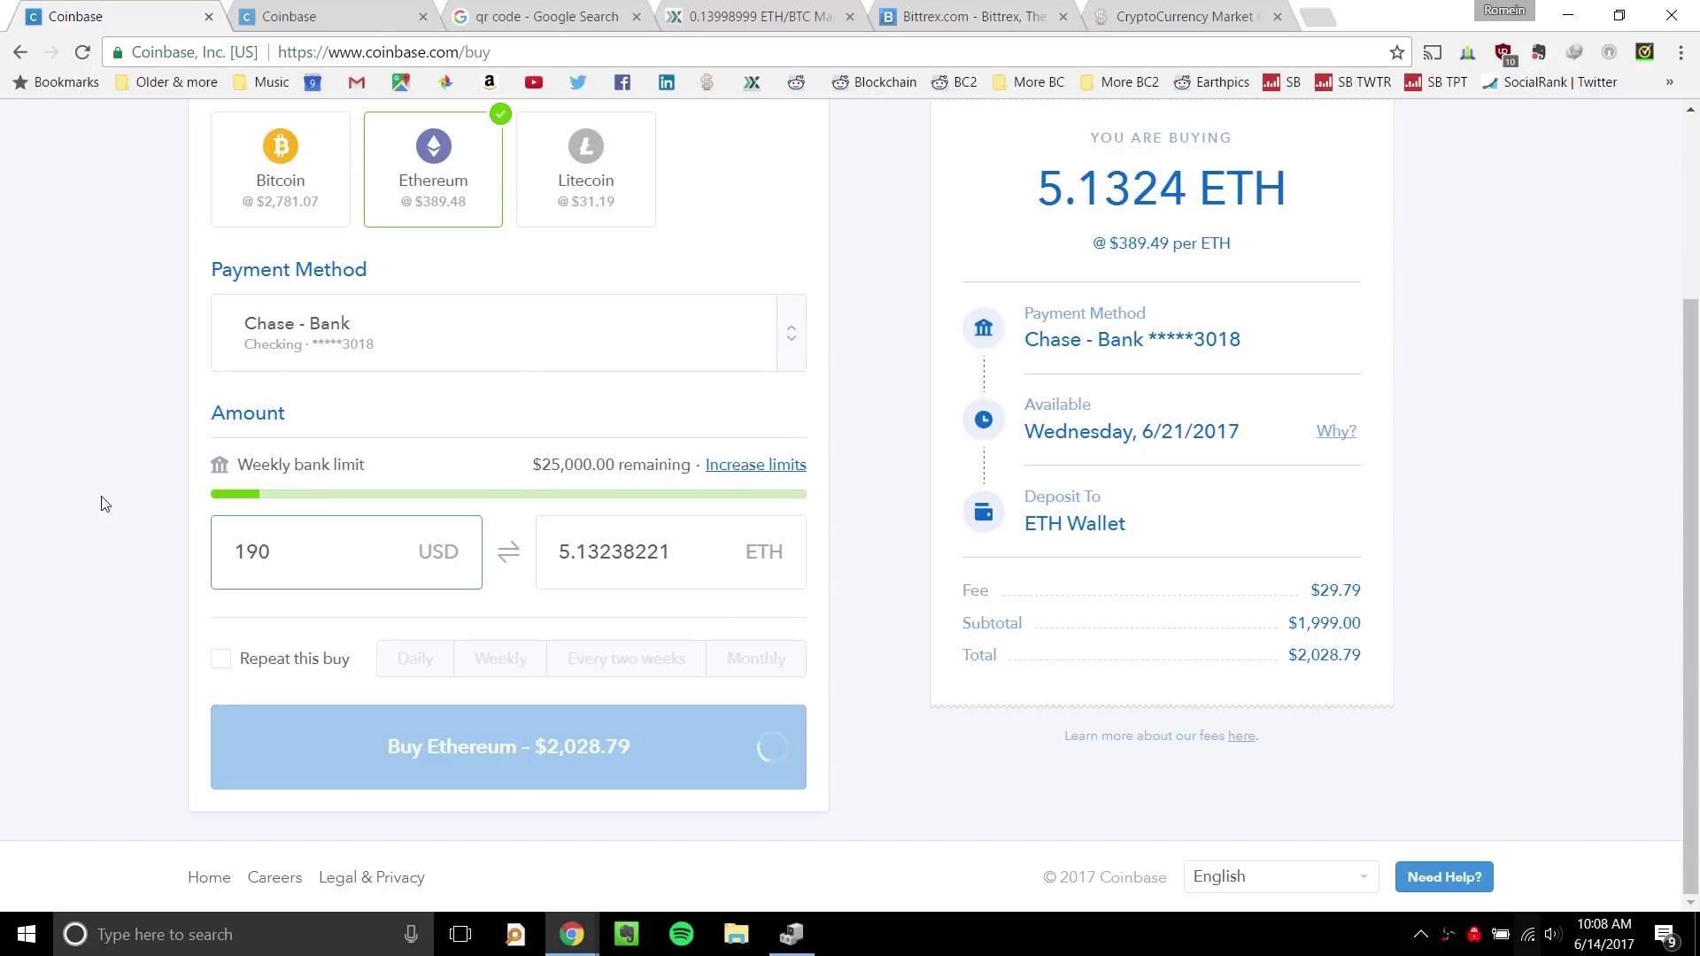
key("BackSpace")
type("50")
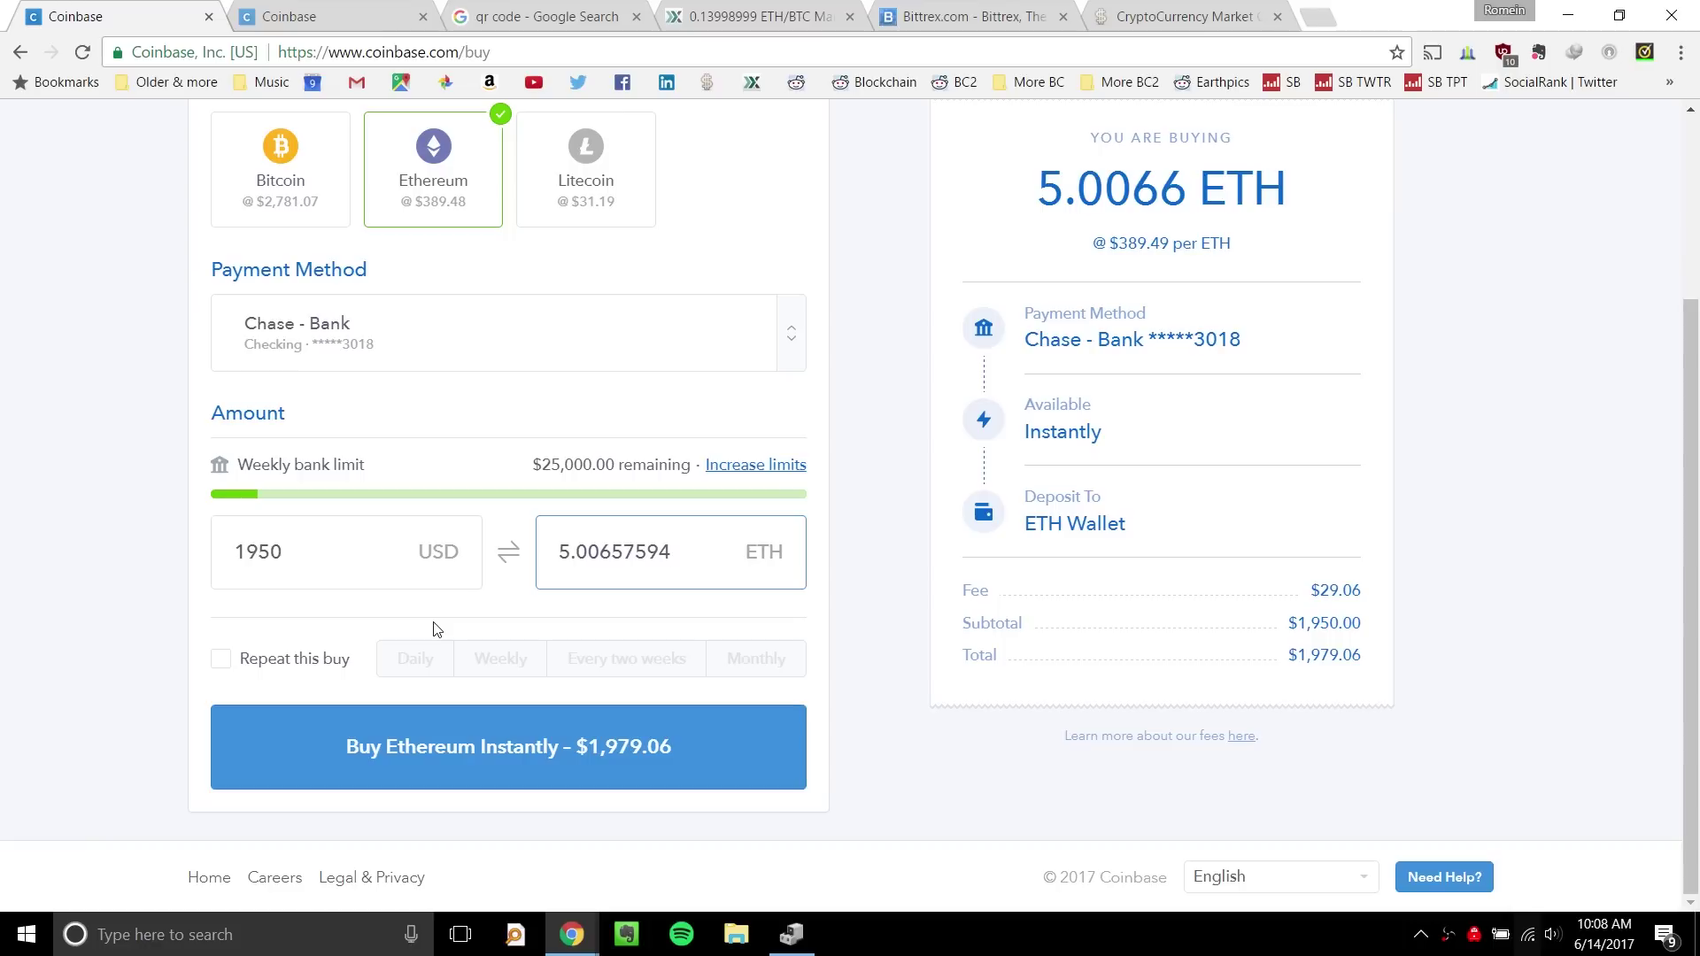
Re-enter the buy amount, trimming 200000 down to $2000 for 5.1330 ETH ($2,029.80).
left_click(371, 559)
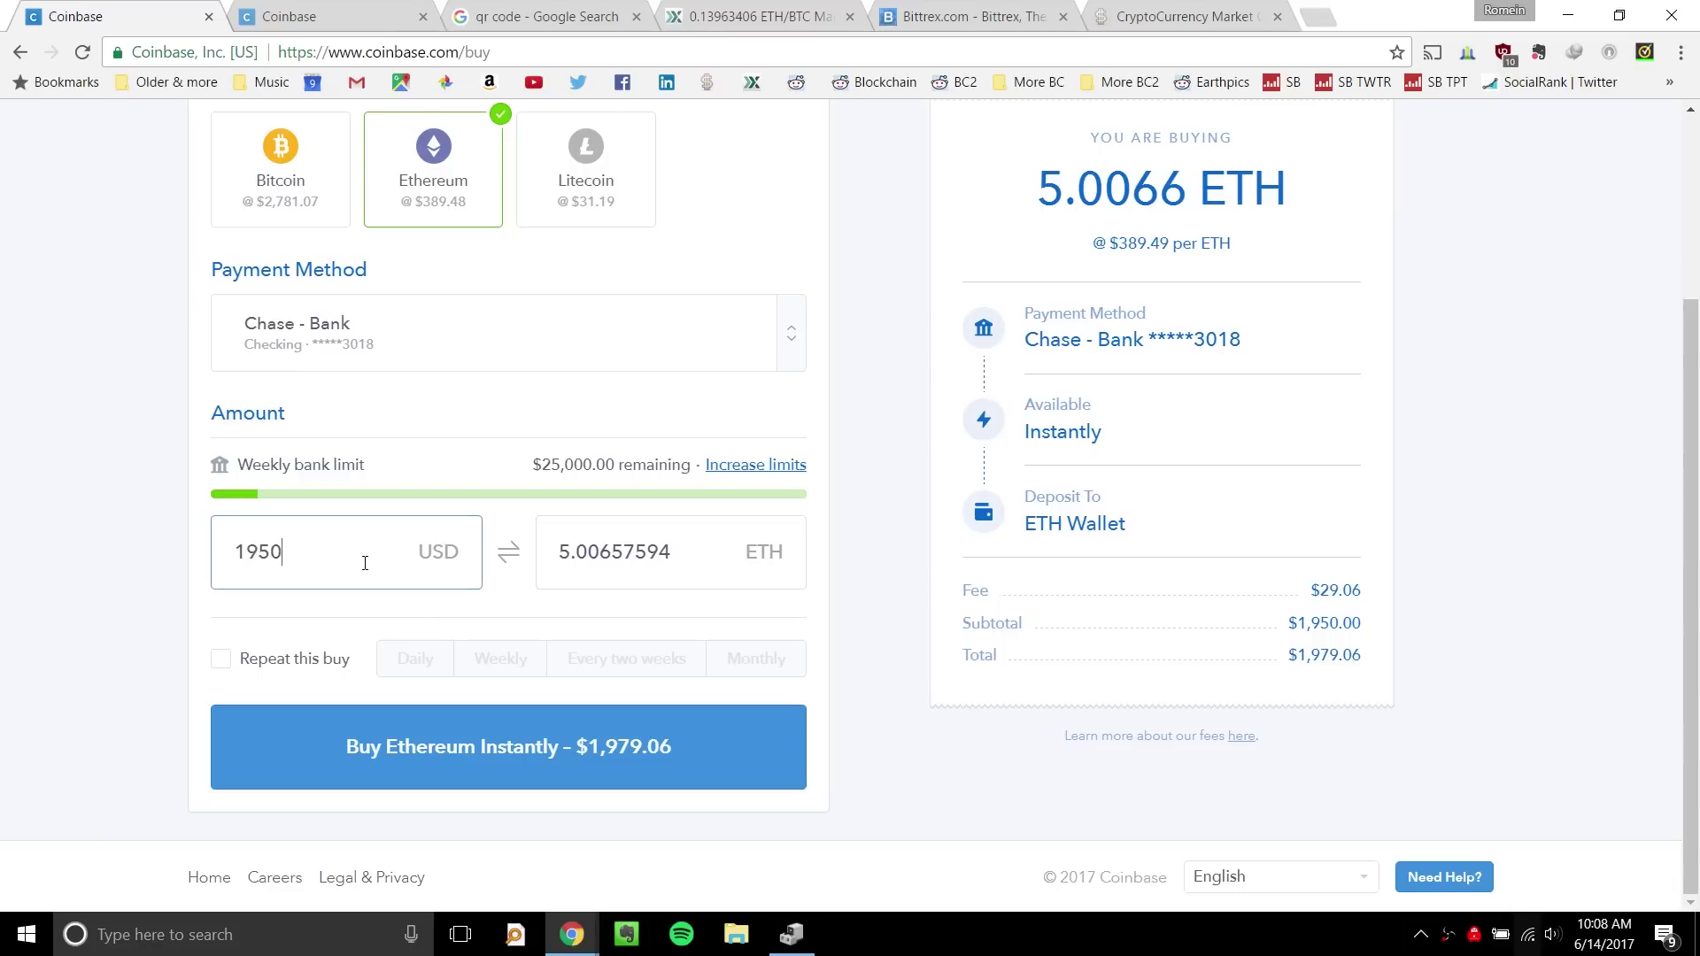
left_click_drag(366, 556, 182, 558)
type("200000")
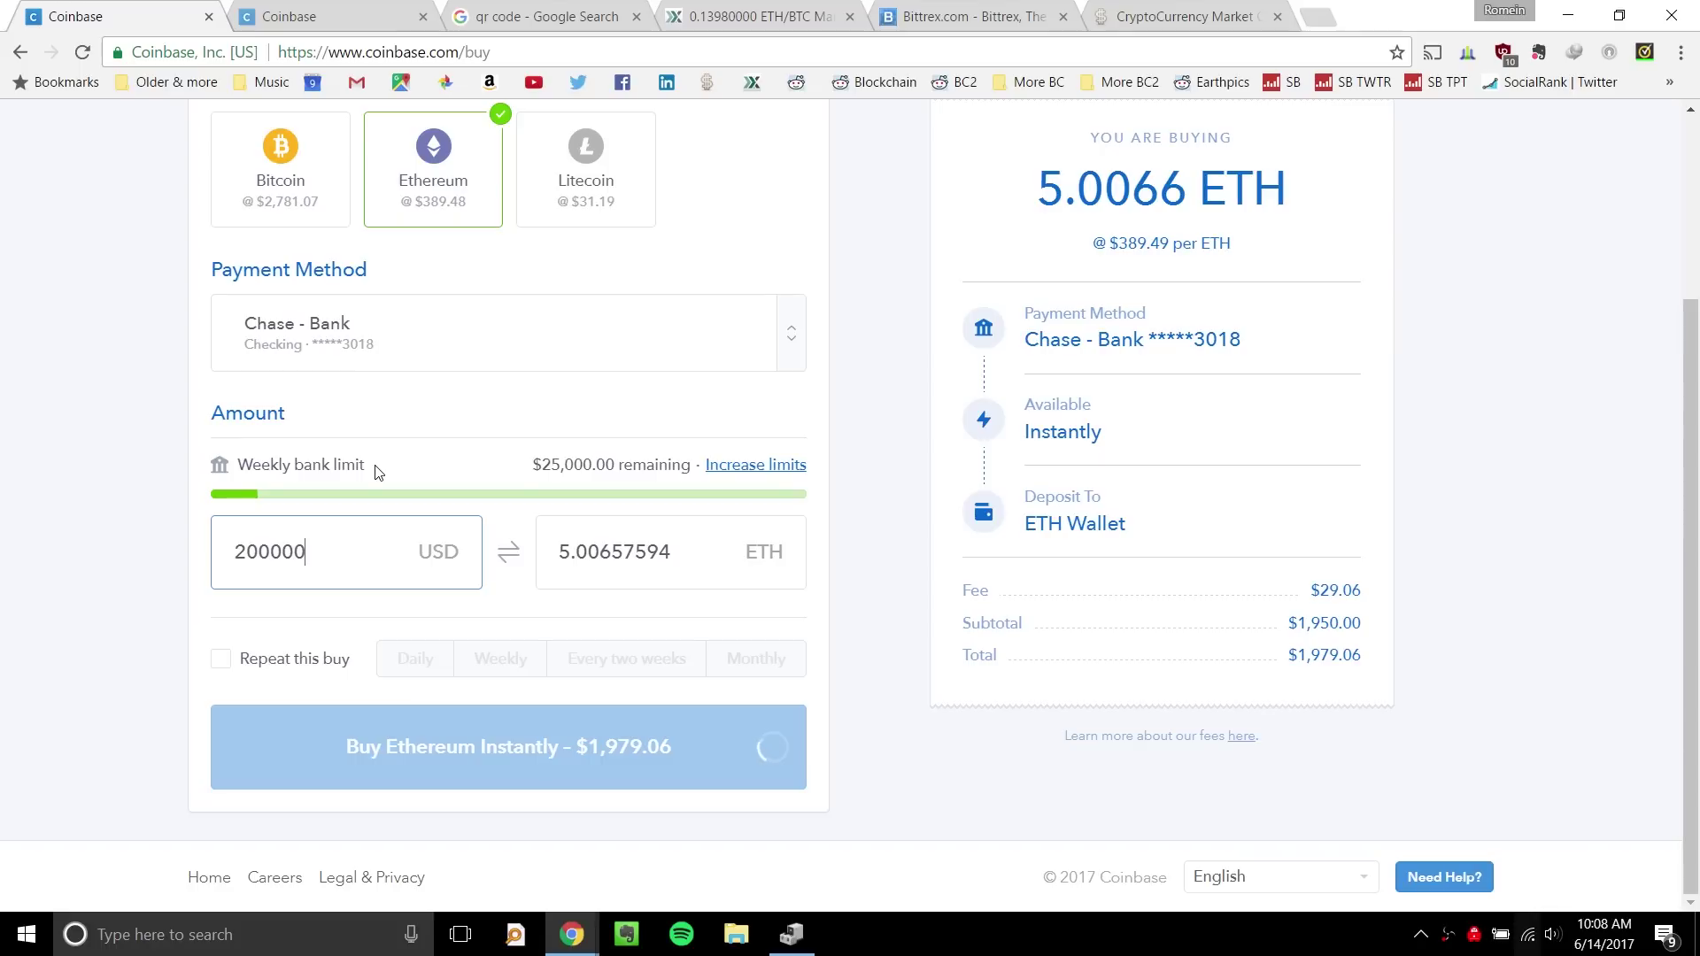
key("BackSpace")
left_click(137, 497)
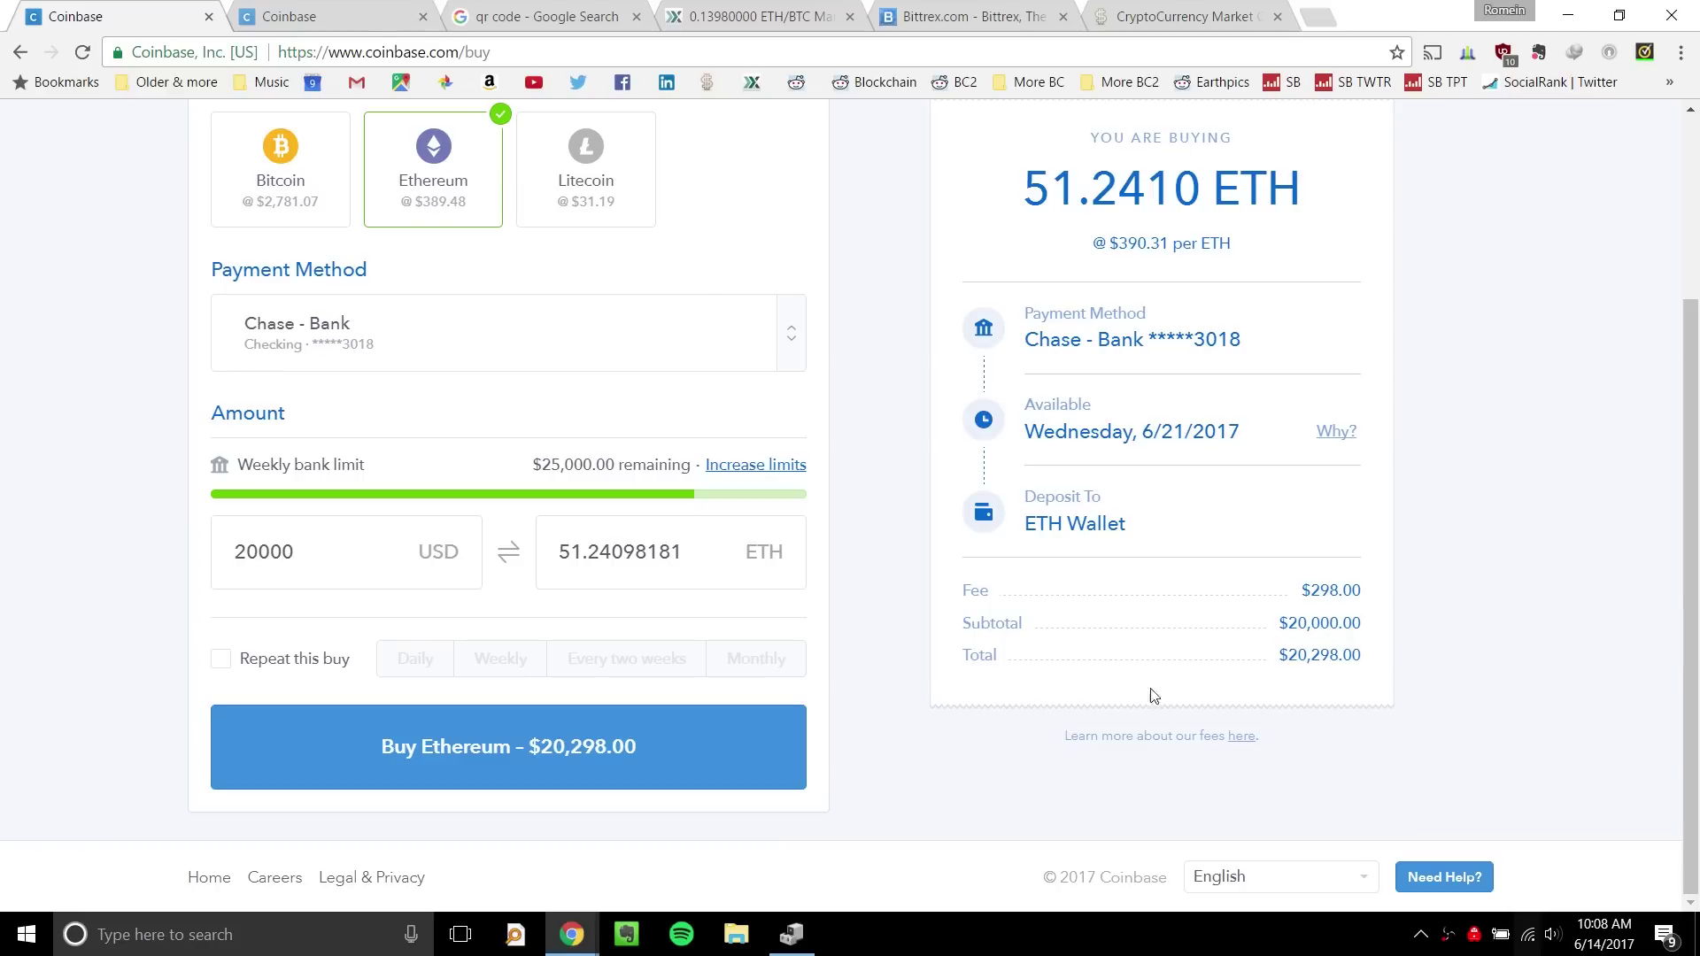
left_click(356, 546)
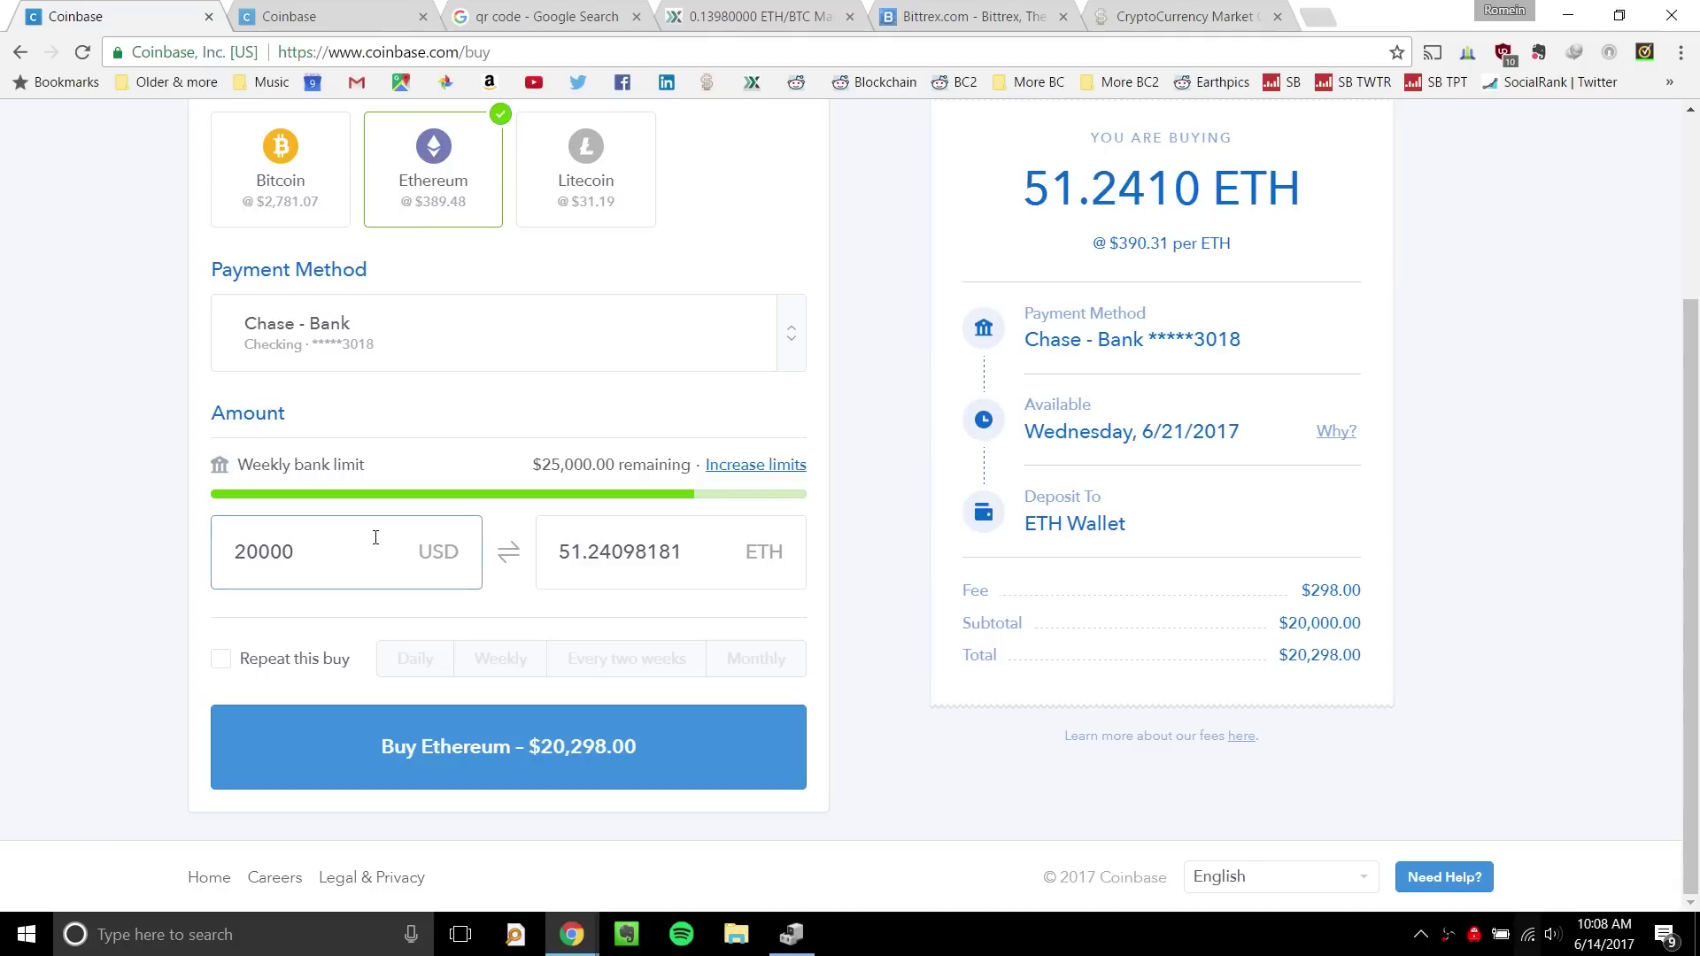
key("BackSpace")
left_click(112, 399)
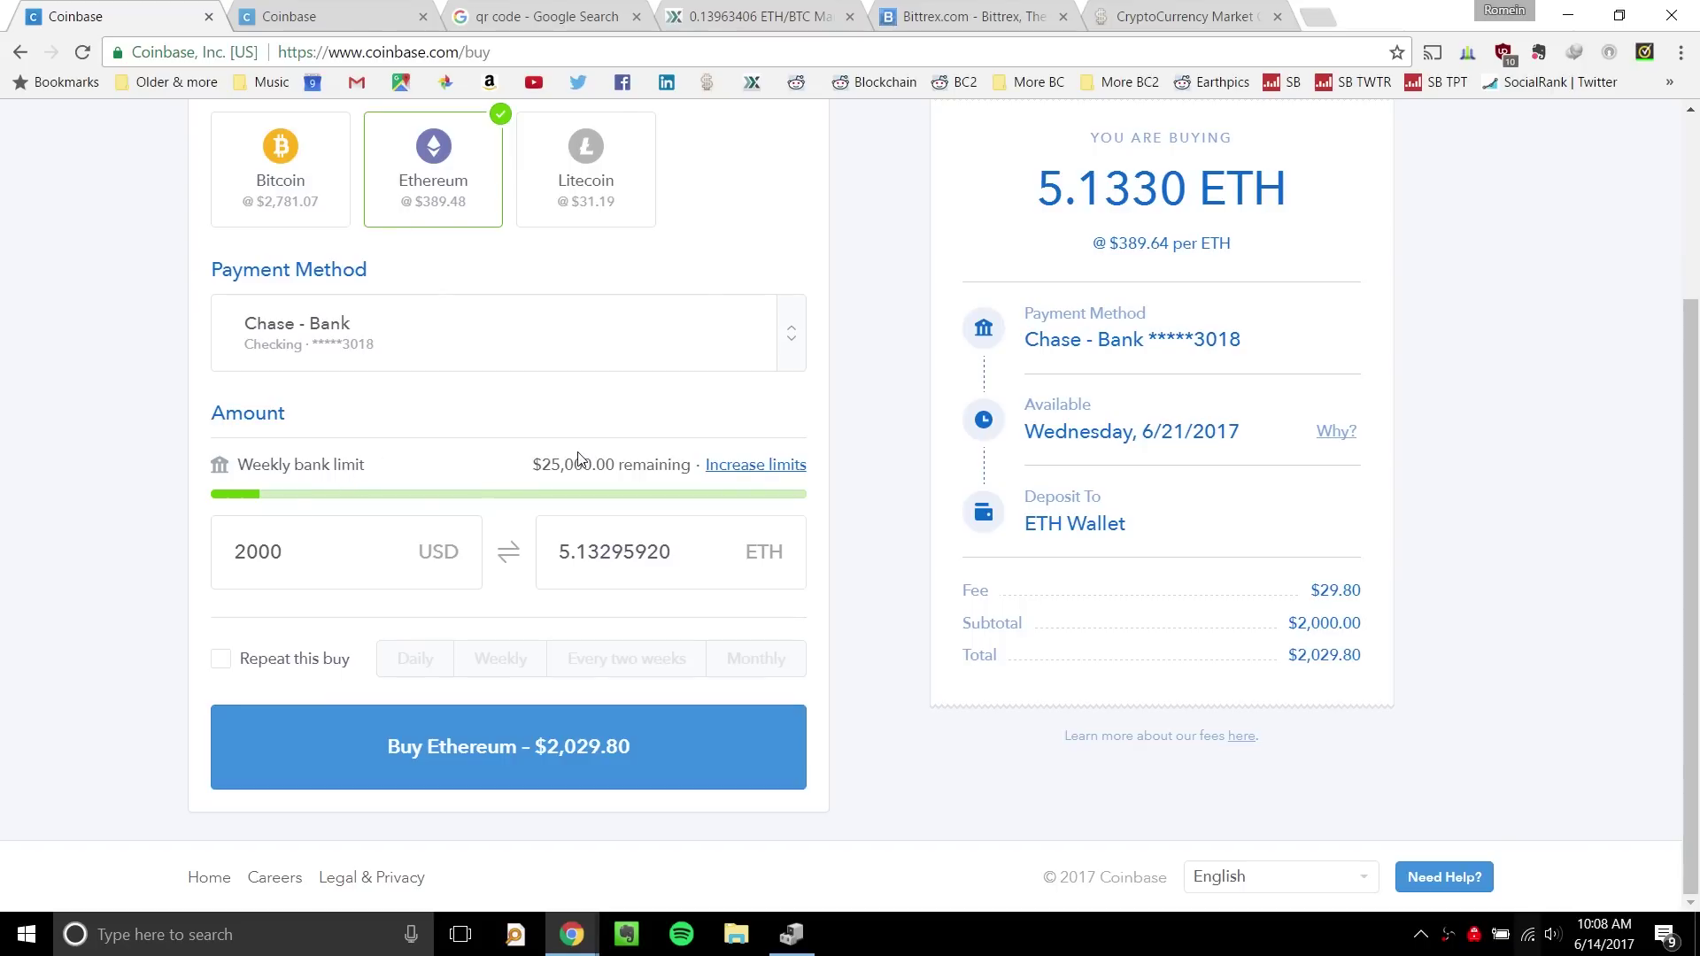
scroll(577, 460, "up", 3)
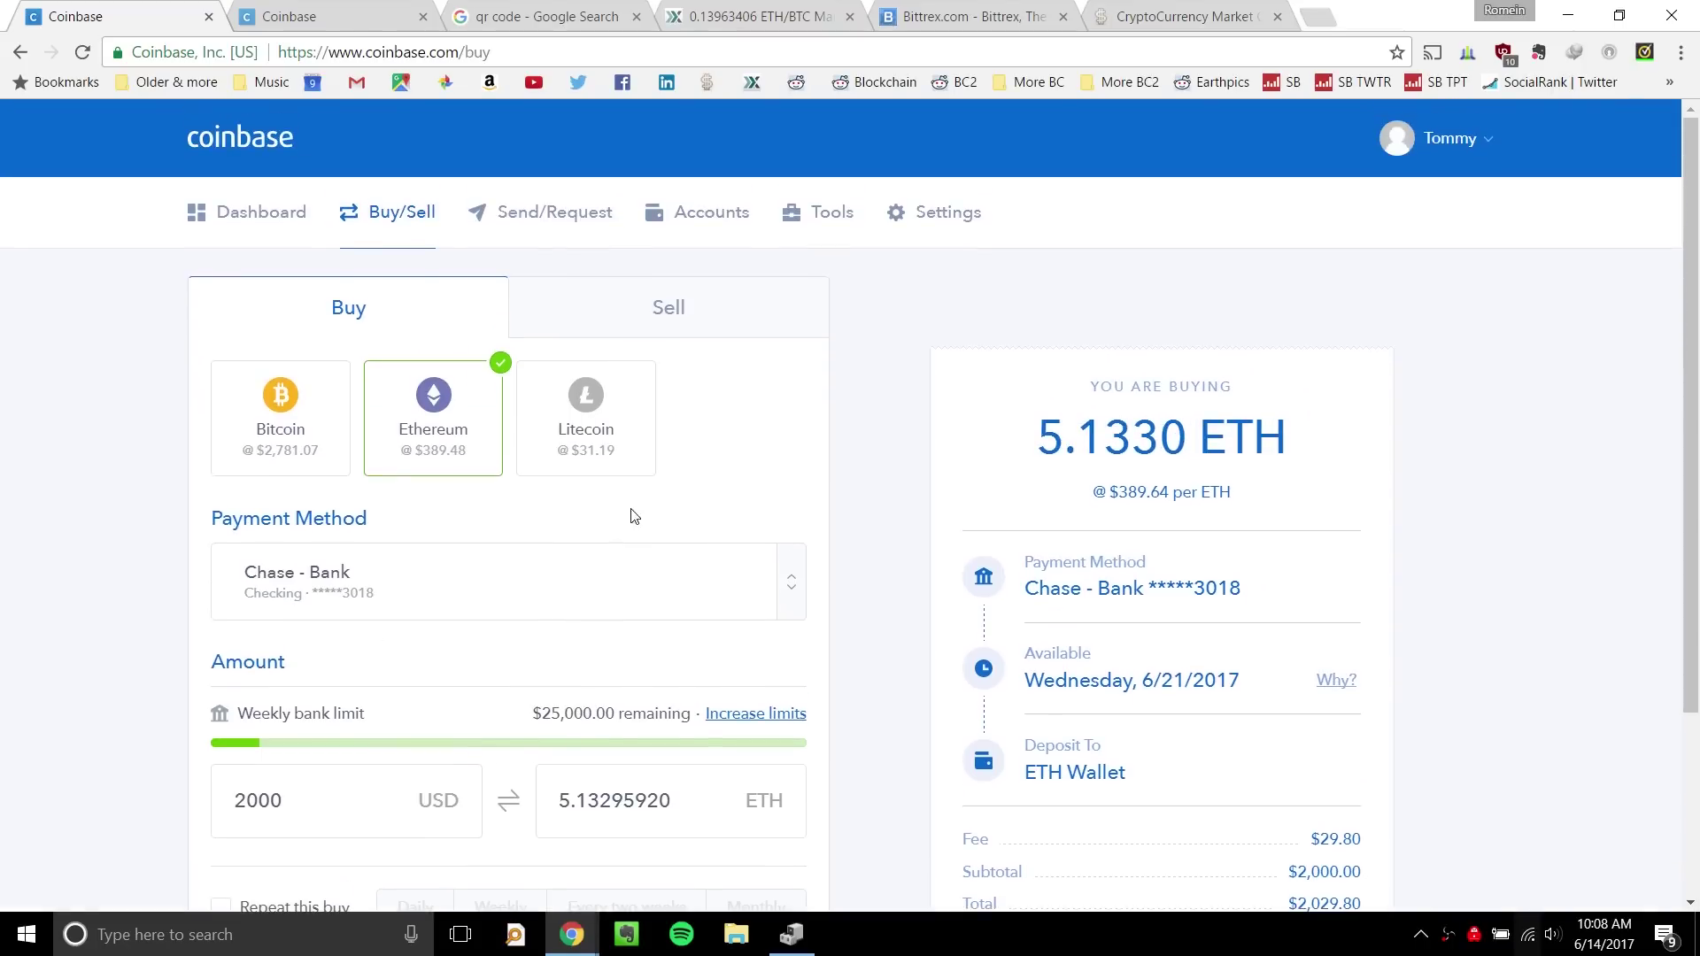
Return to the dashboard and scroll to Recent Activity and the $46.64 portfolio.
left_click(215, 222)
scroll(114, 410, "down", 6)
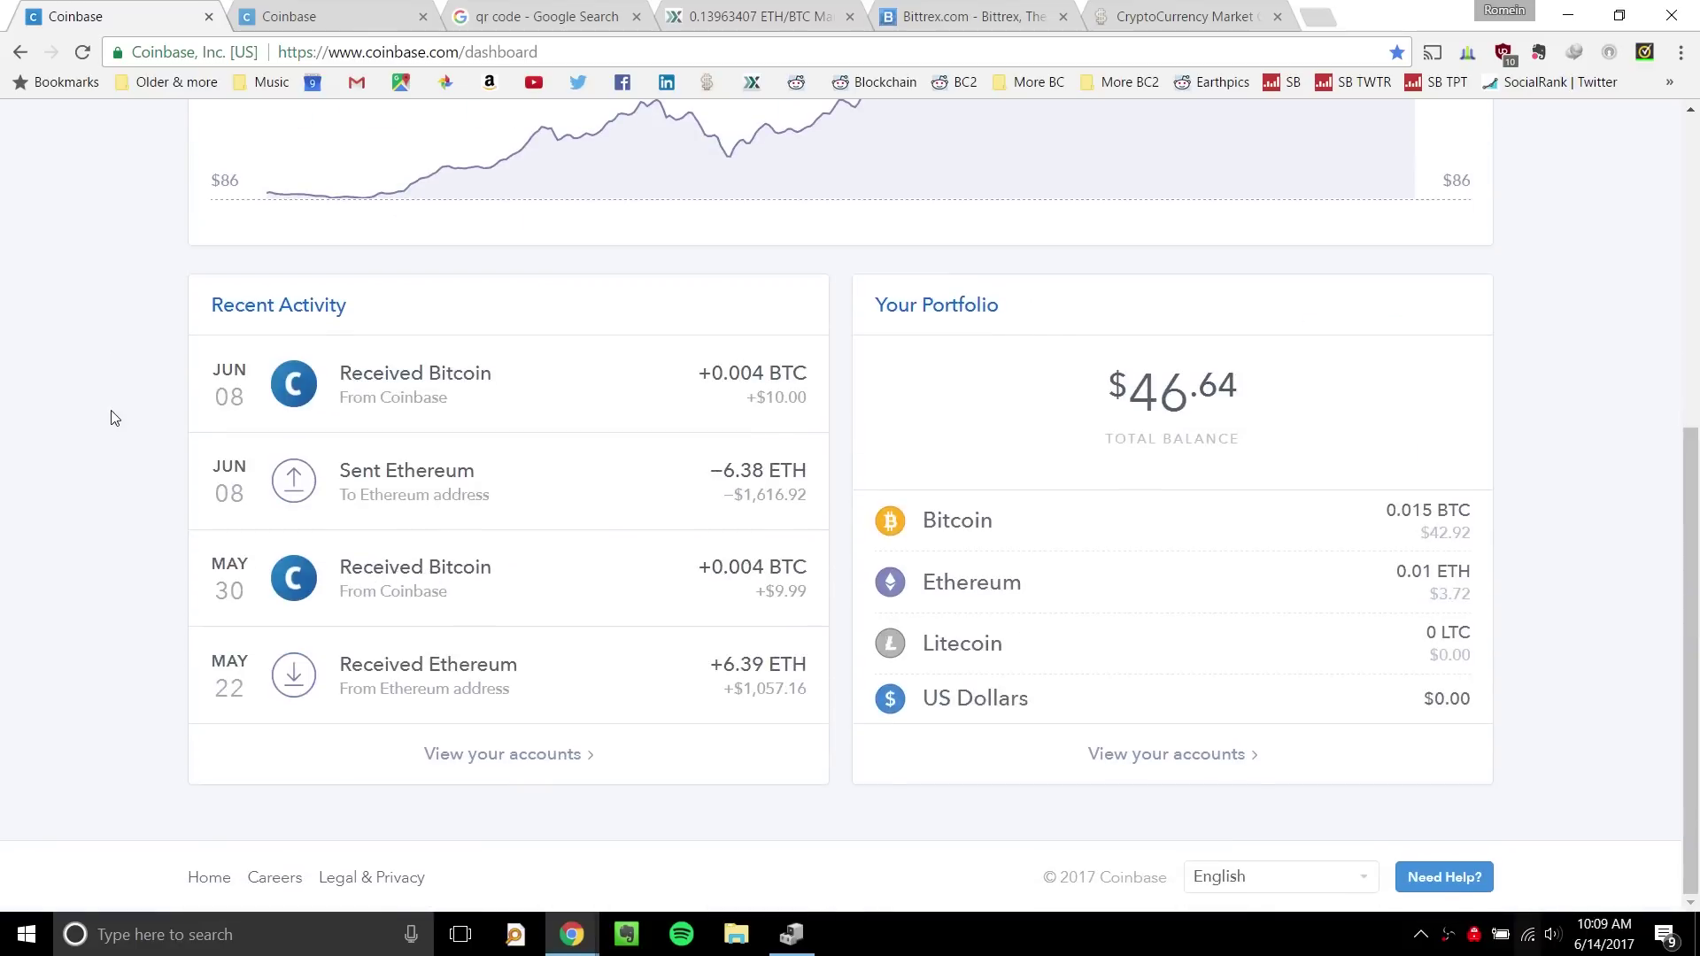
scroll(1347, 573, "up", 1)
scroll(1180, 580, "down", 1)
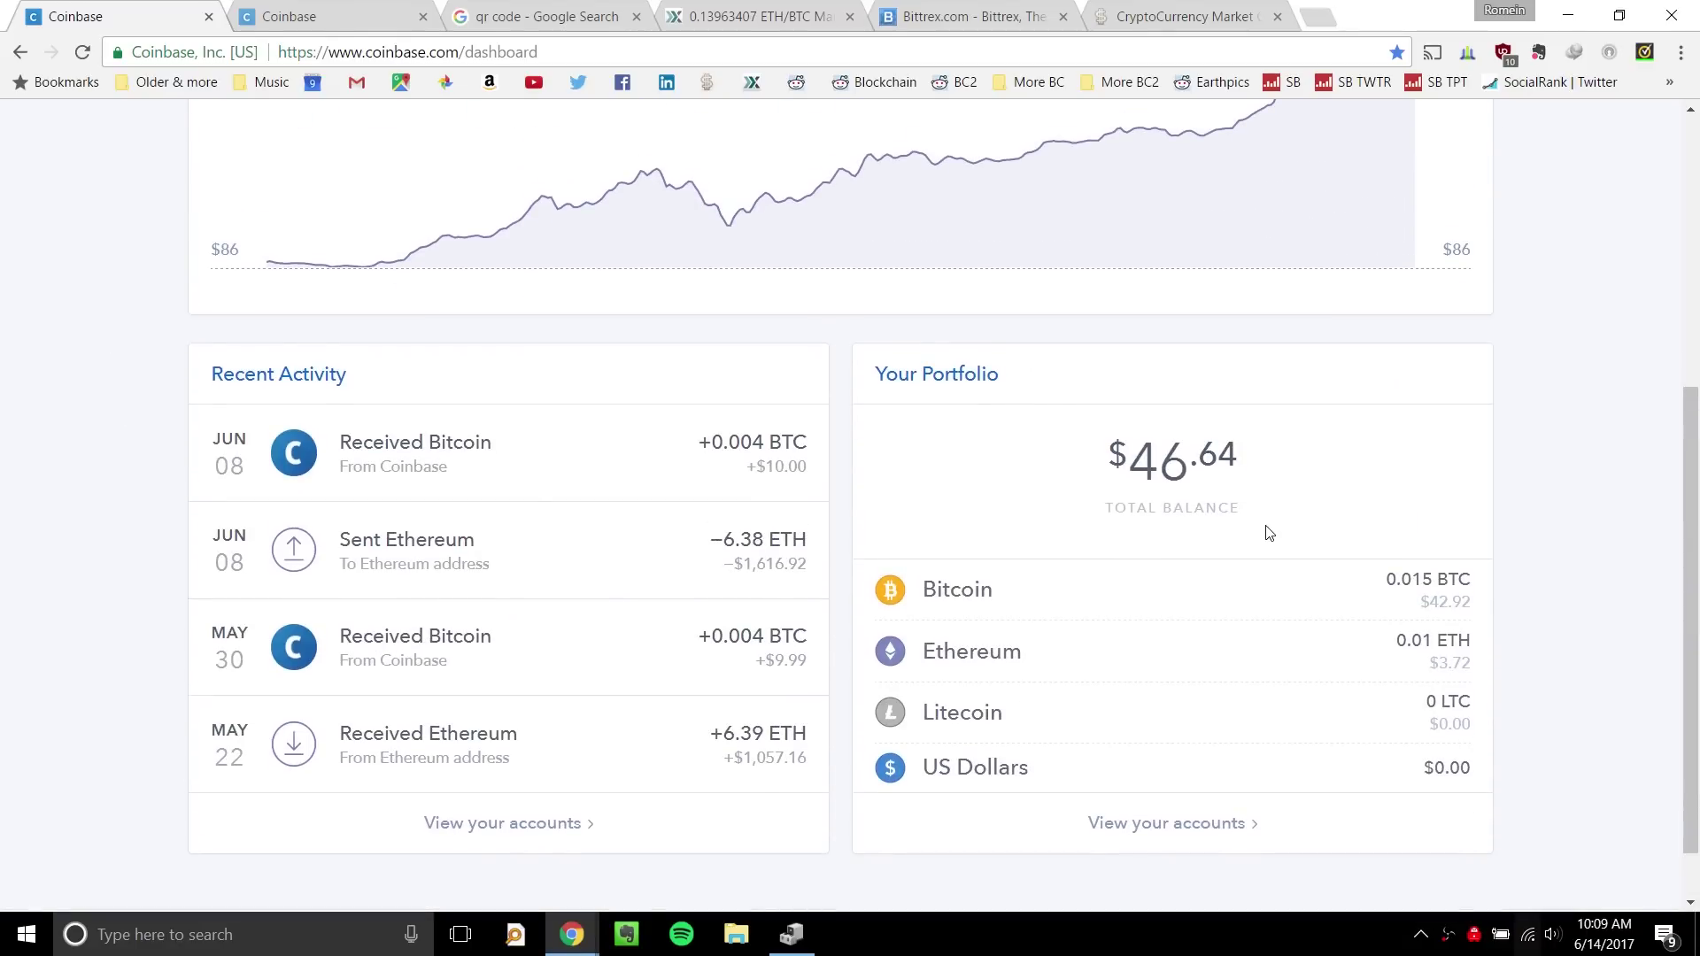
scroll(1270, 532, "down", 1)
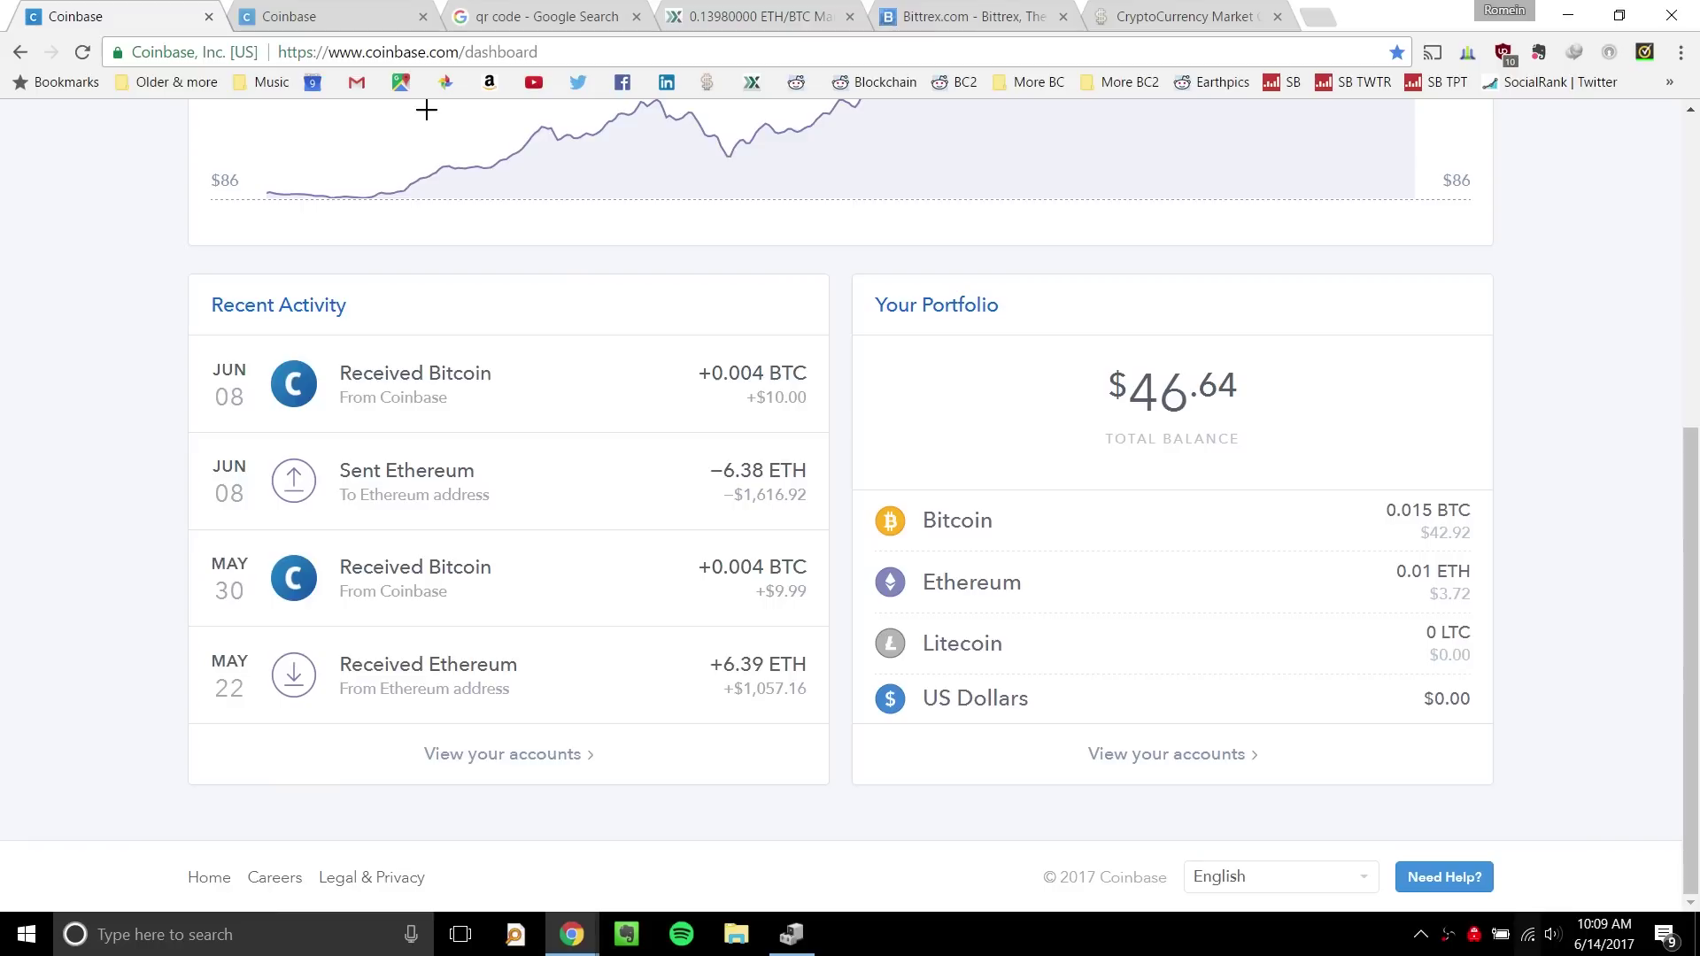
Glance at the Poloniex ETH/BTC and Bittrex pages, then come back to Coinbase.
mouse_move(431, 110)
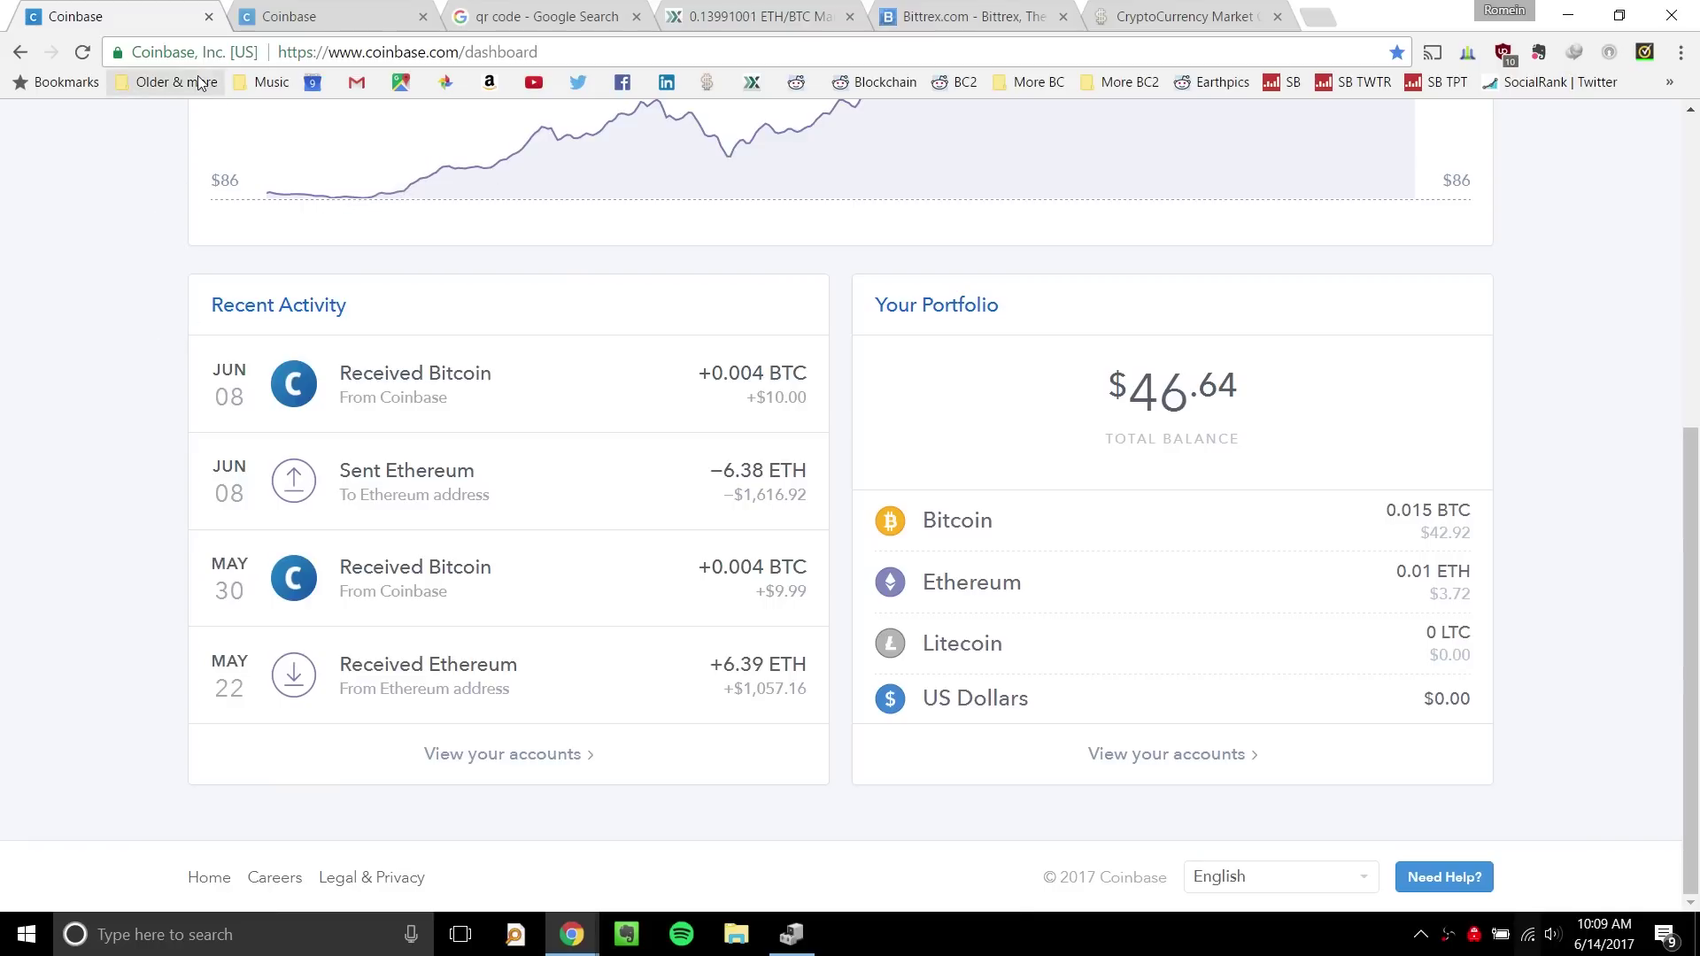
left_click(700, 11)
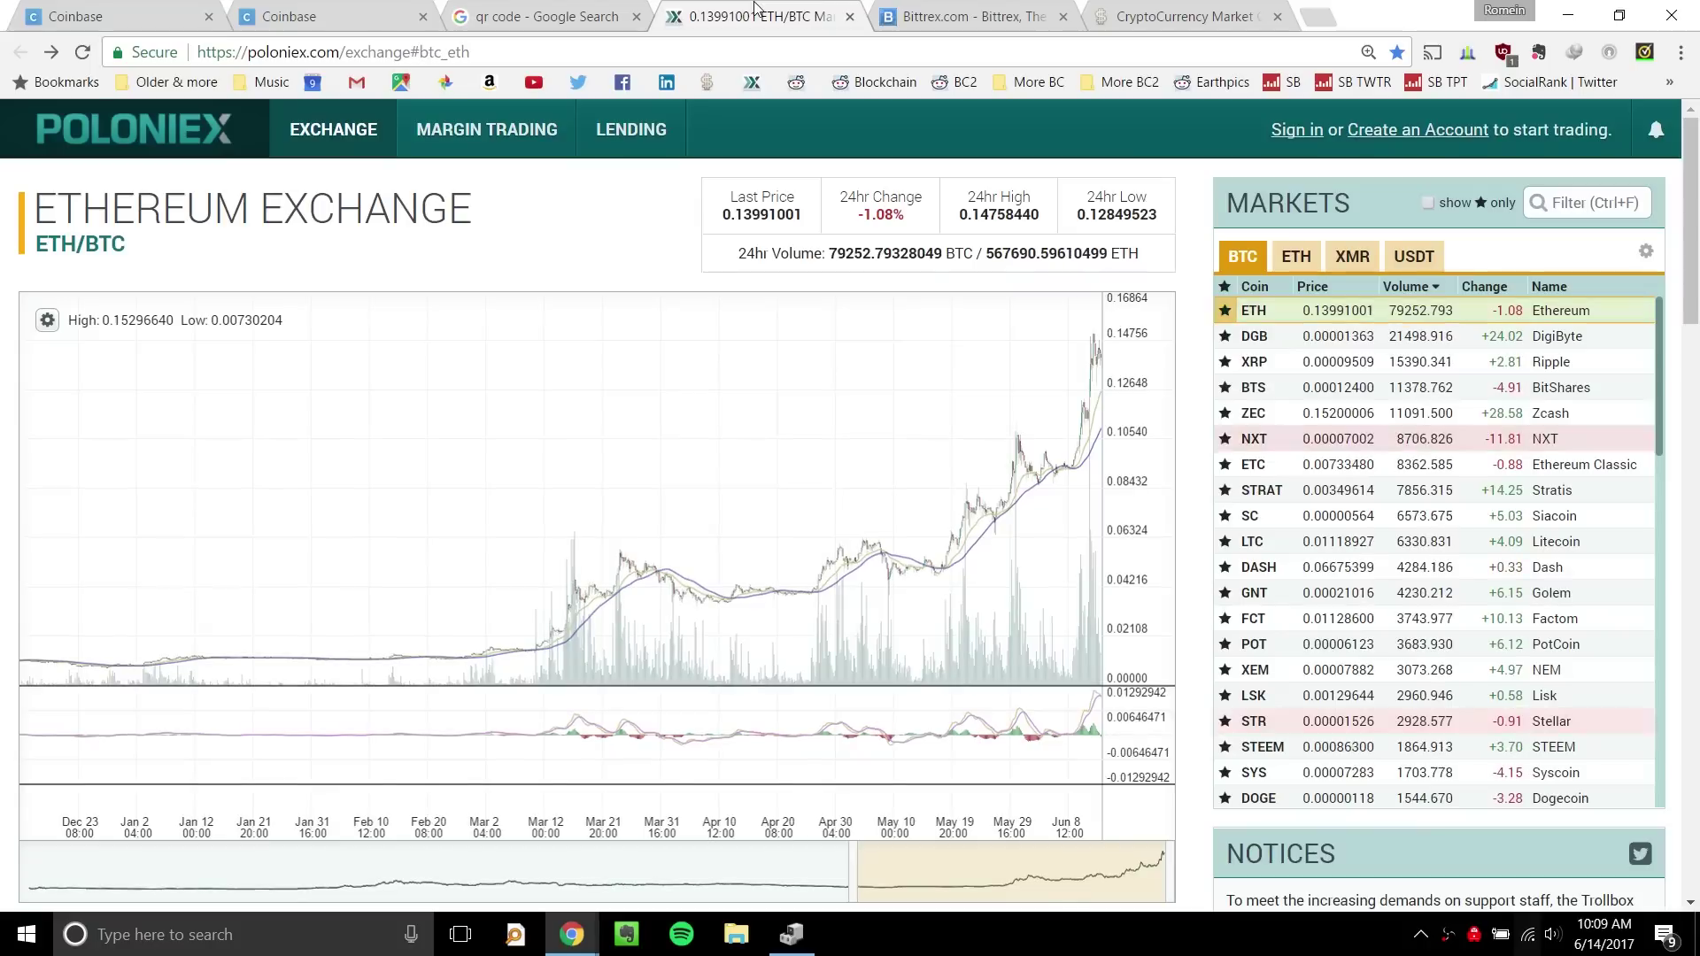
left_click(934, 16)
left_click(80, 16)
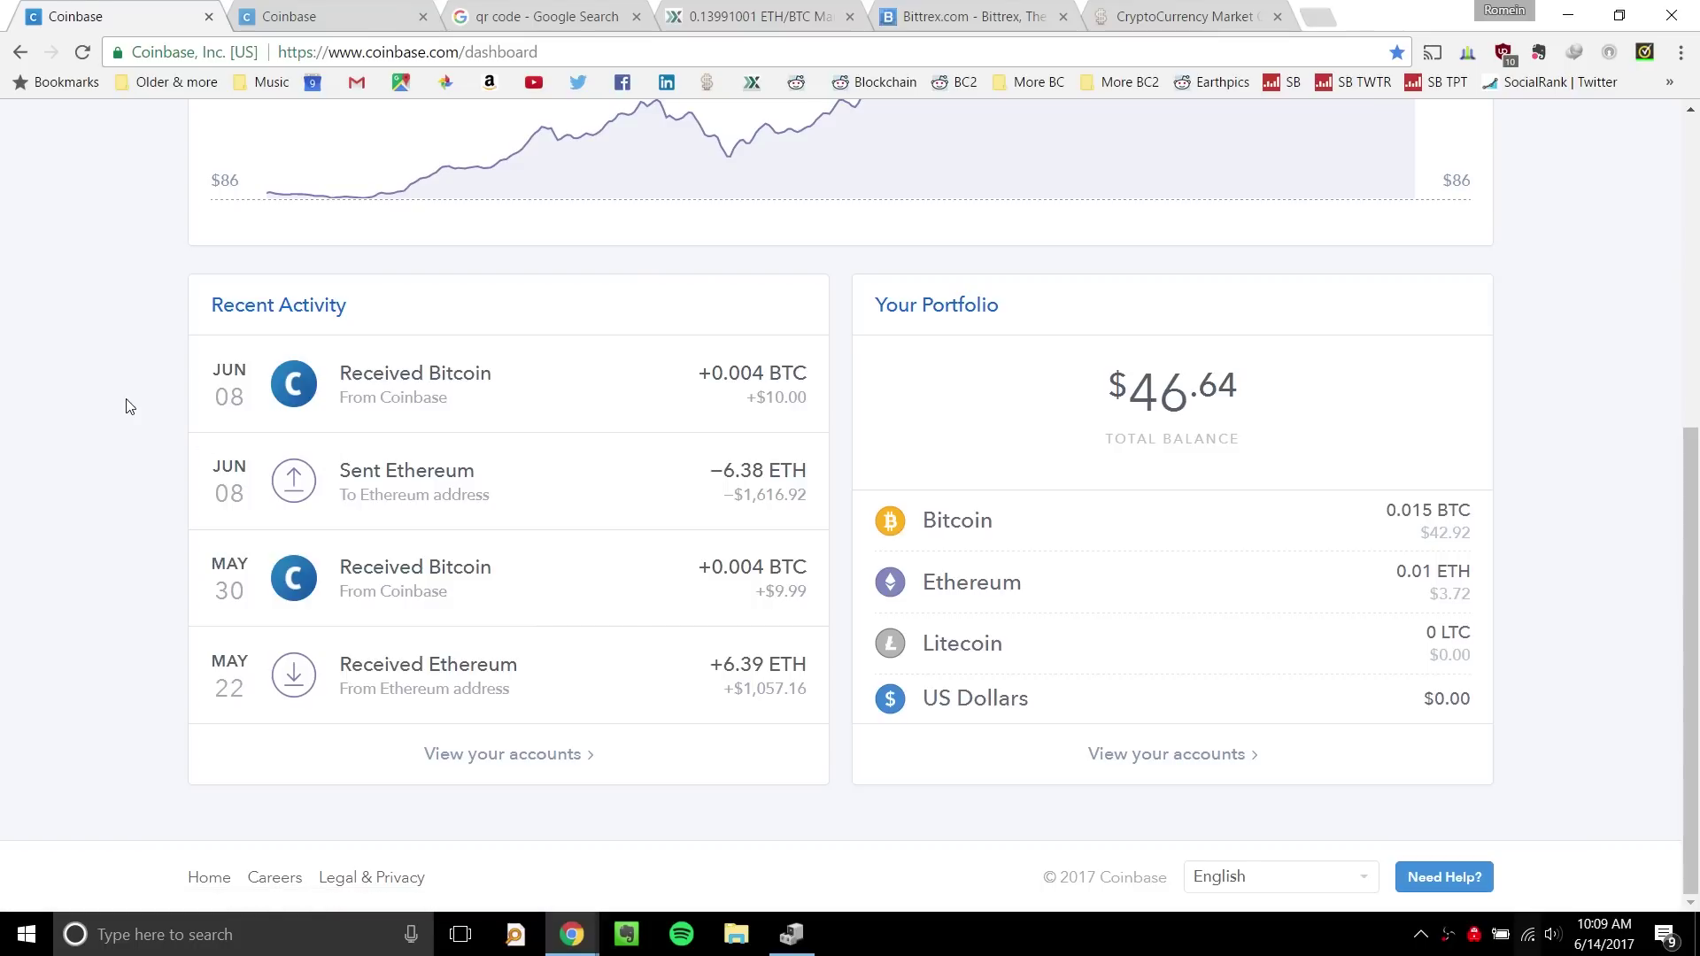
scroll(127, 404, "up", 2)
scroll(142, 402, "down", 2)
scroll(146, 395, "up", 1)
scroll(142, 386, "down", 1)
Open the Sell form on the second Coinbase page with My Wallet as the source.
left_click(341, 16)
left_click(349, 213)
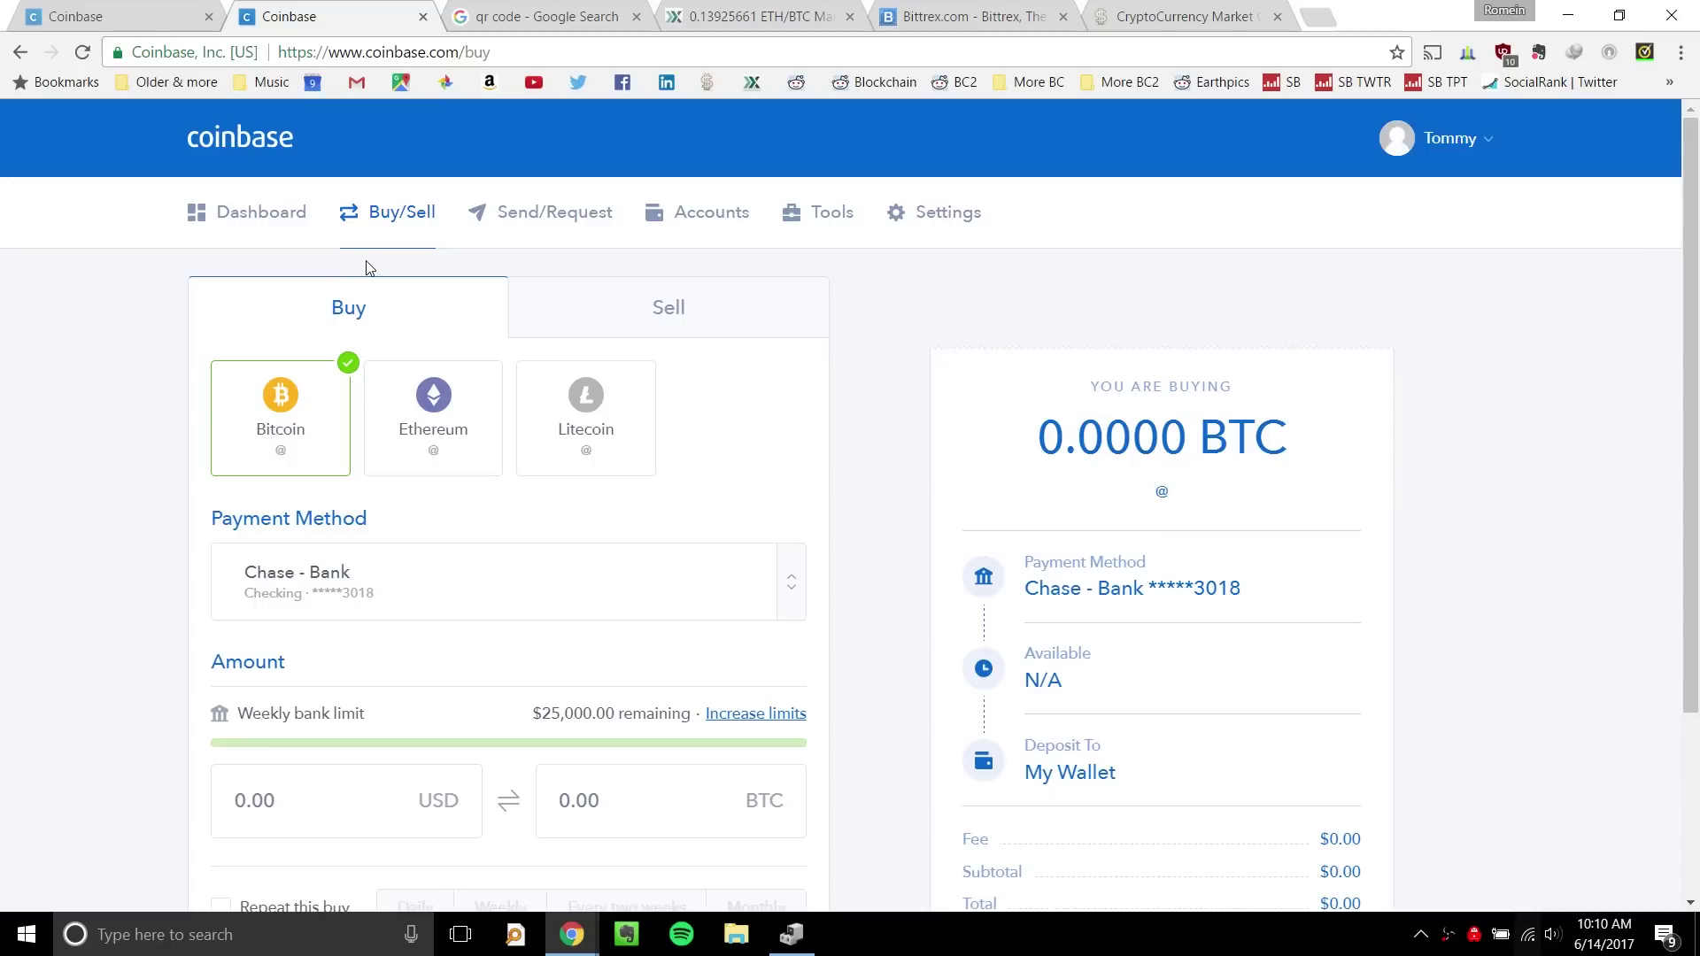
left_click(666, 310)
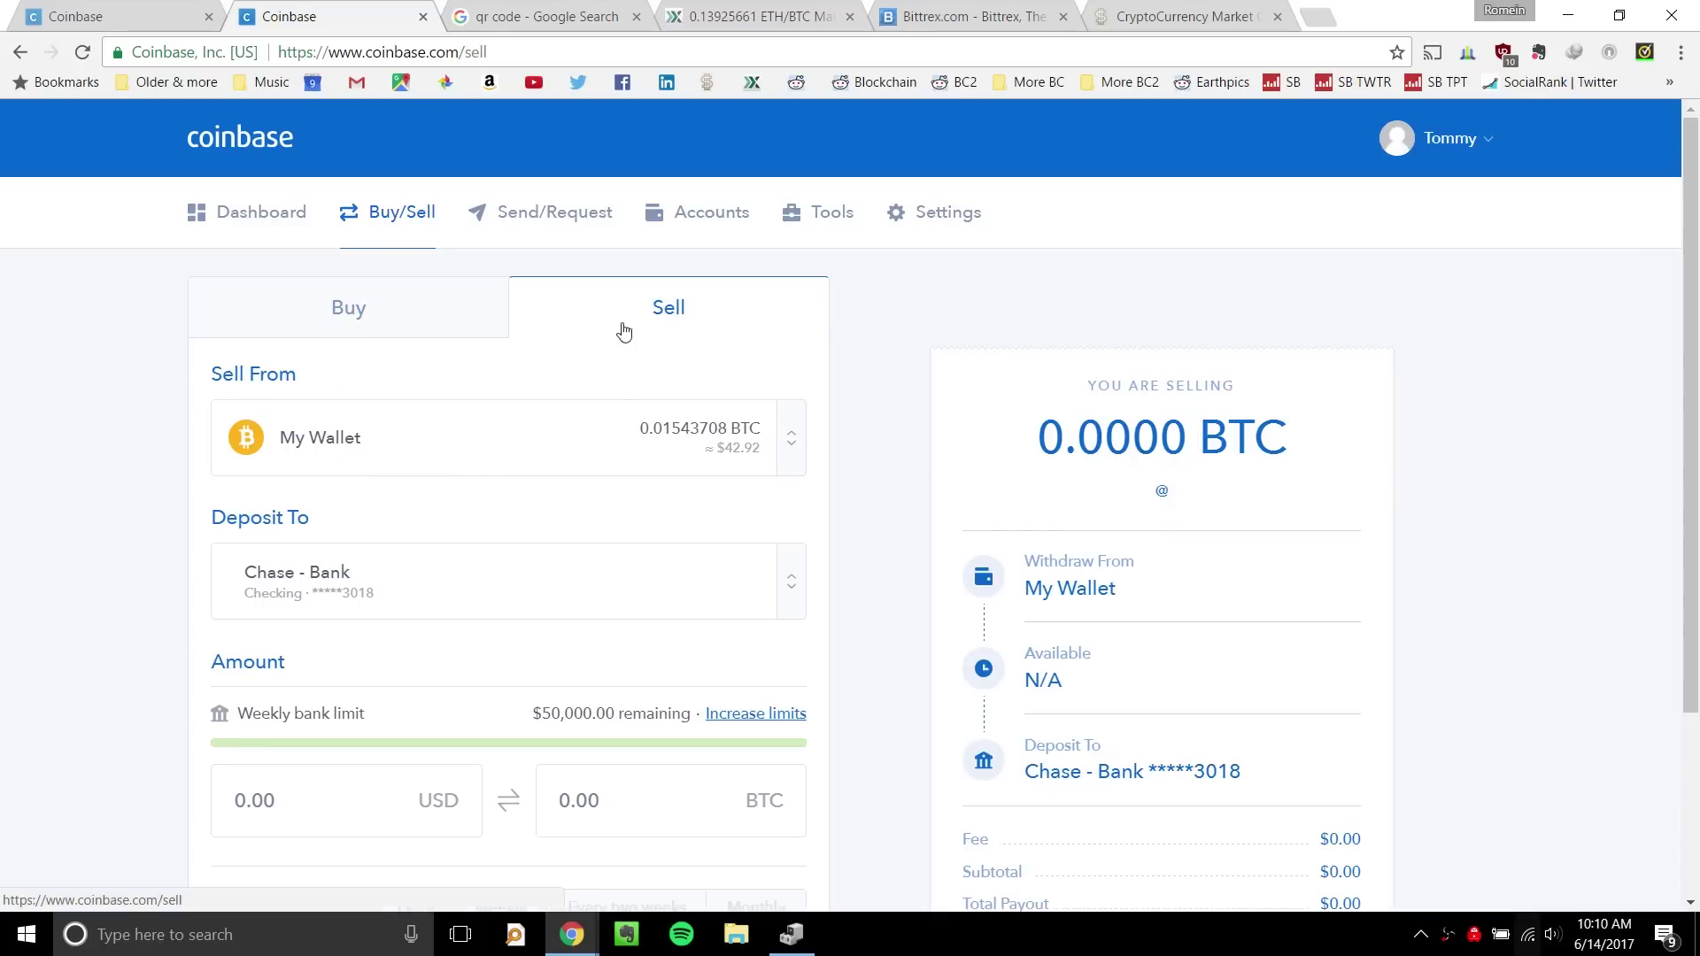
left_click(431, 463)
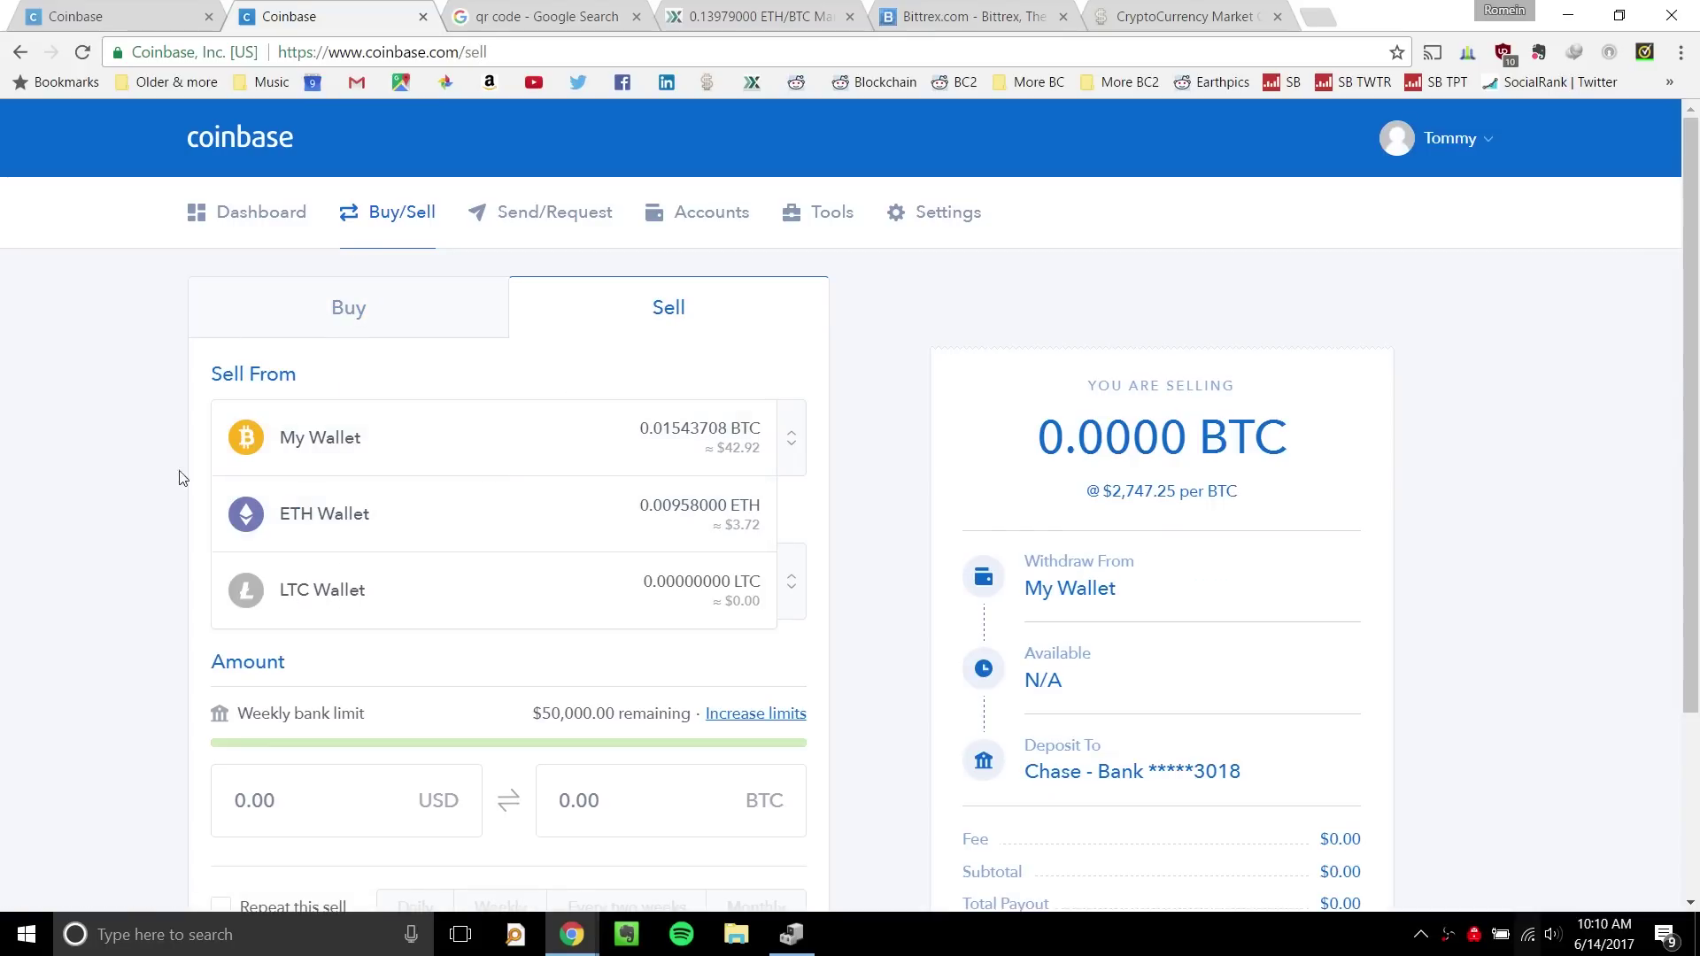
scroll(133, 527, "down", 3)
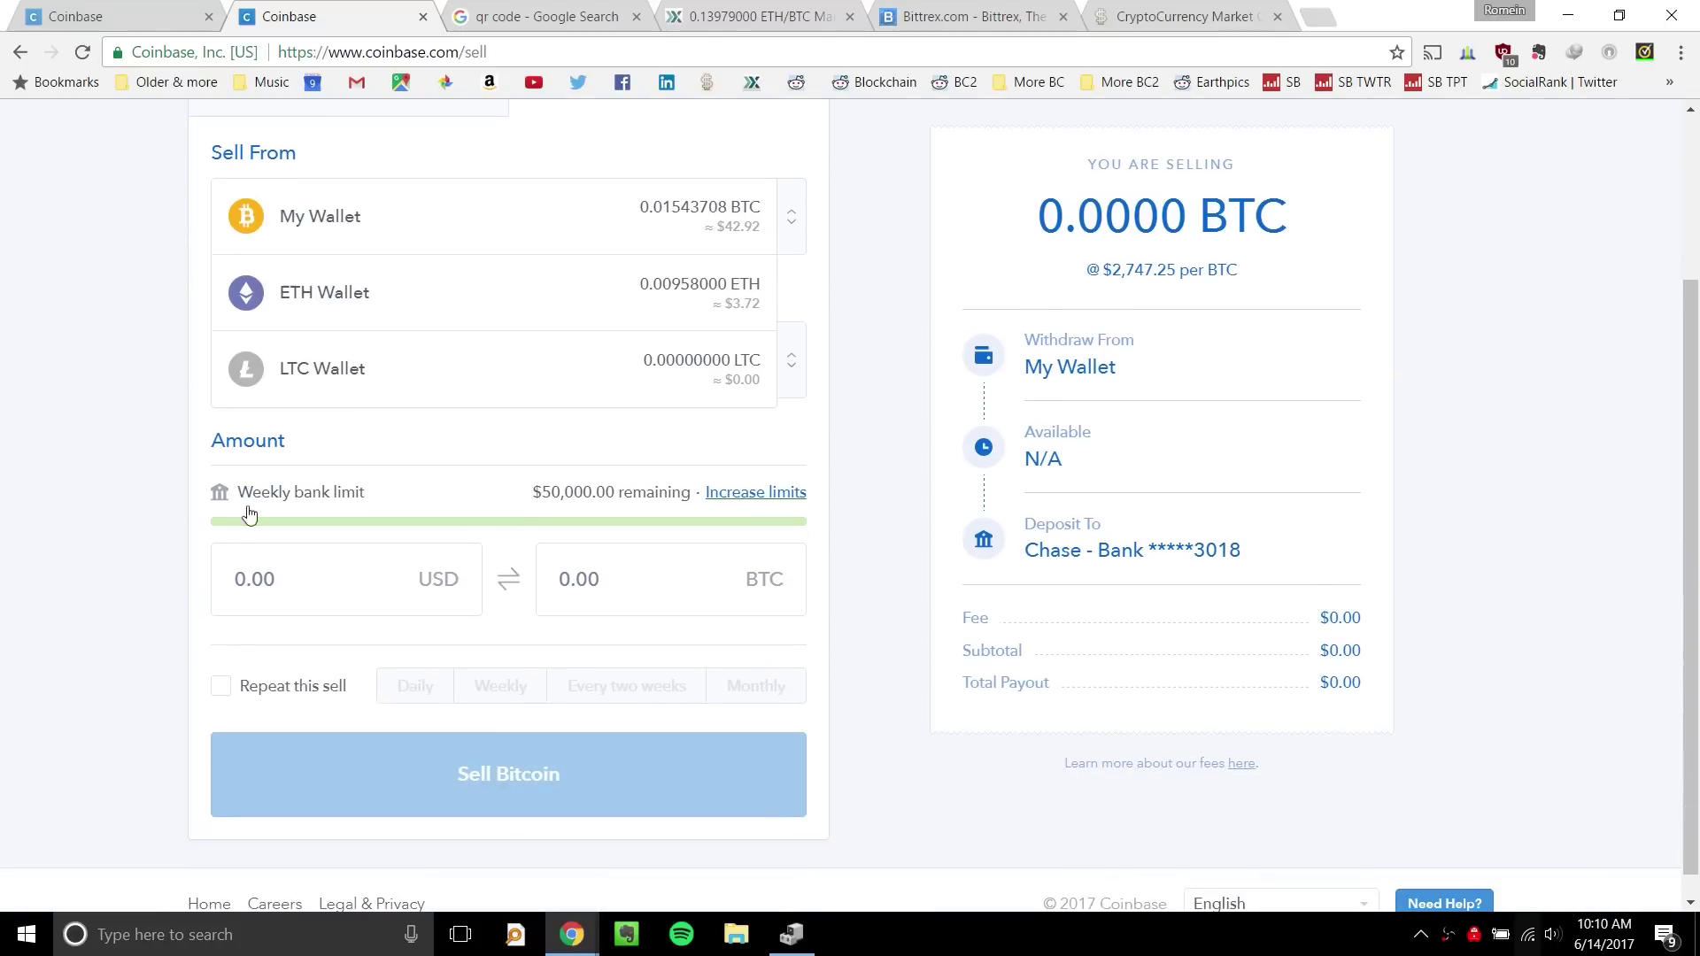
left_click(381, 227)
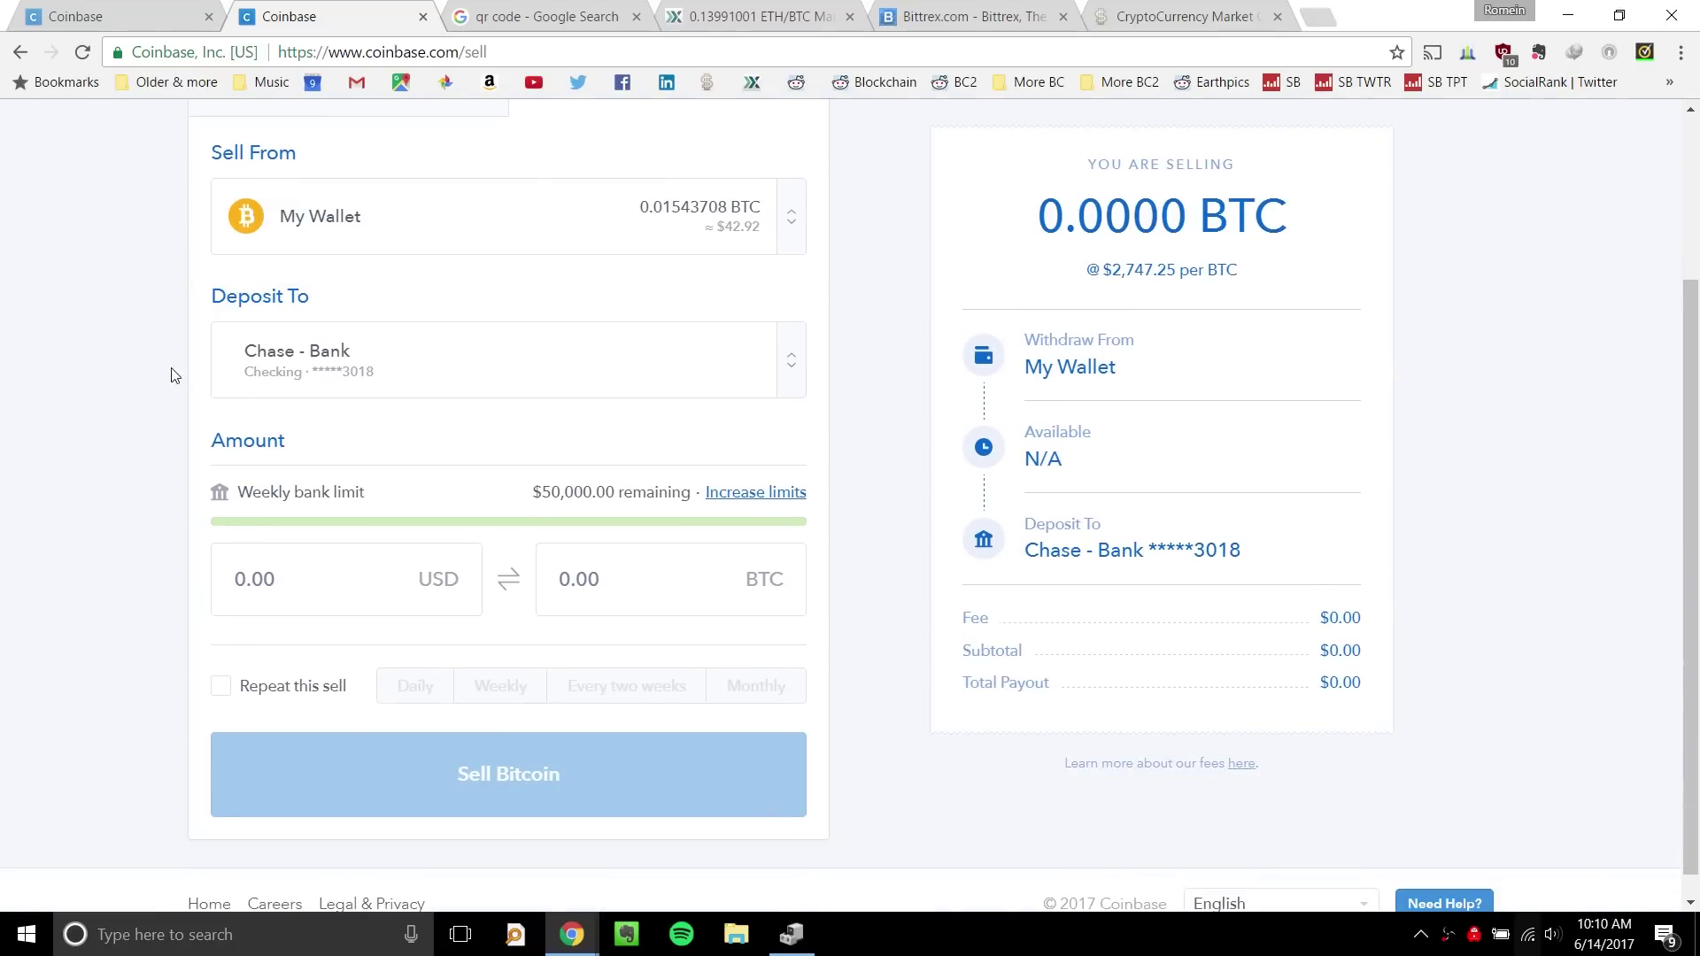
Enter 1 BTC to sell, then clear it after it exceeds the balance.
scroll(177, 500, "down", 1)
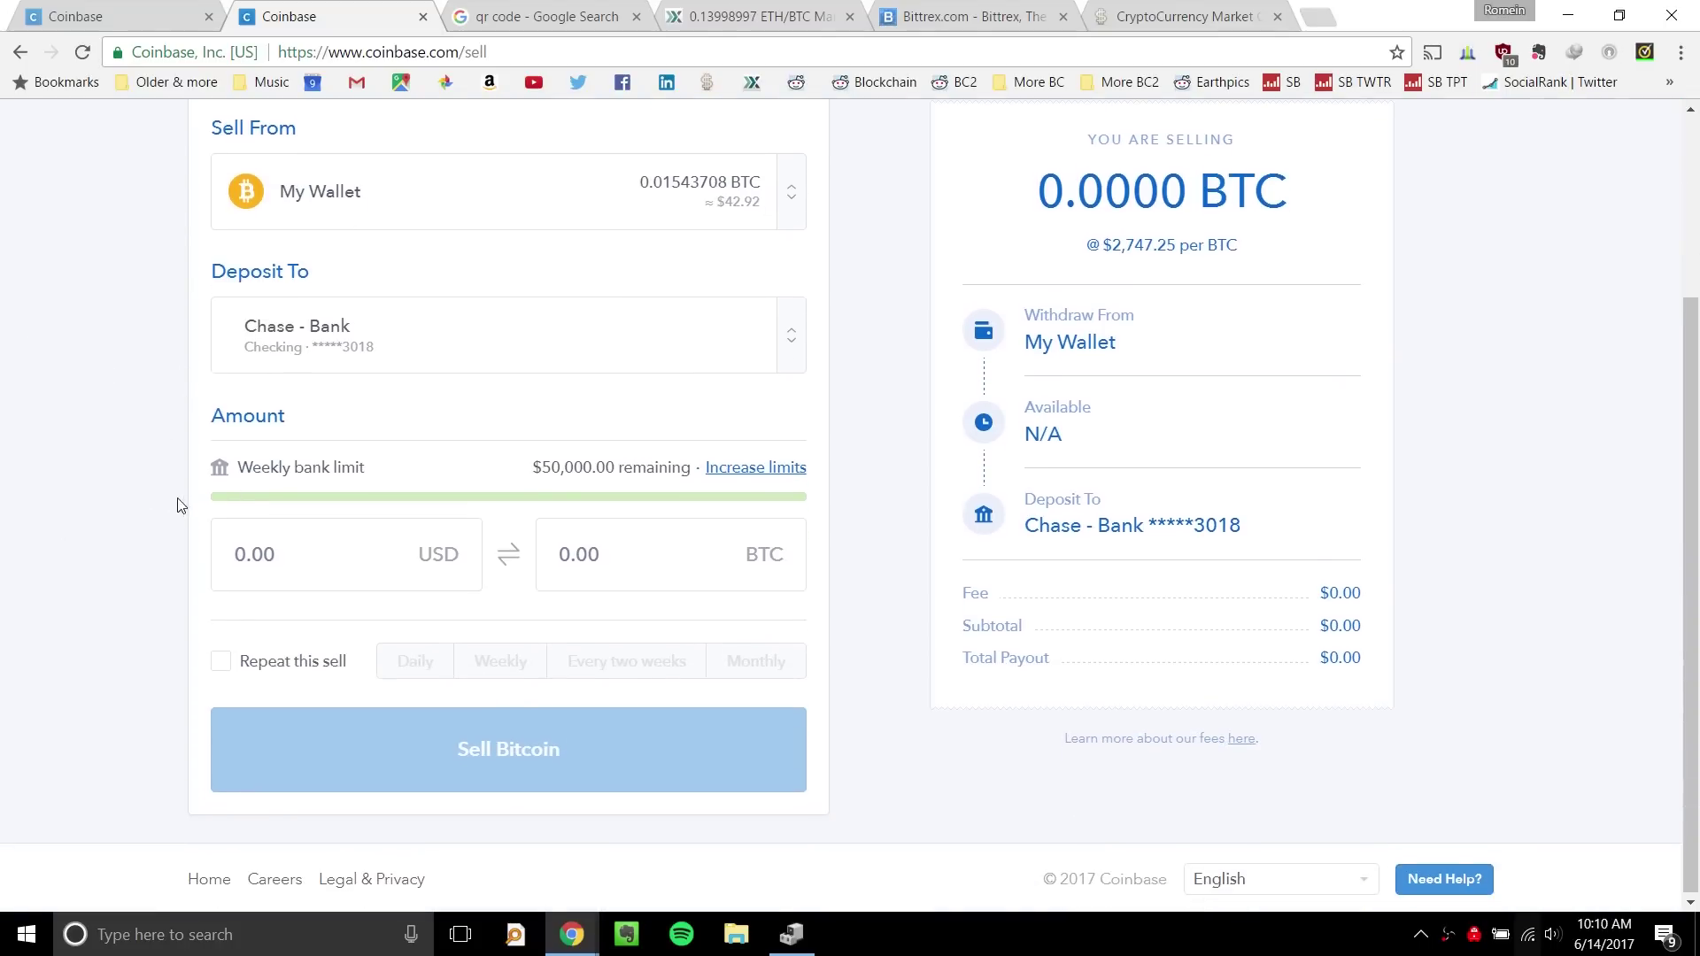
left_click(344, 566)
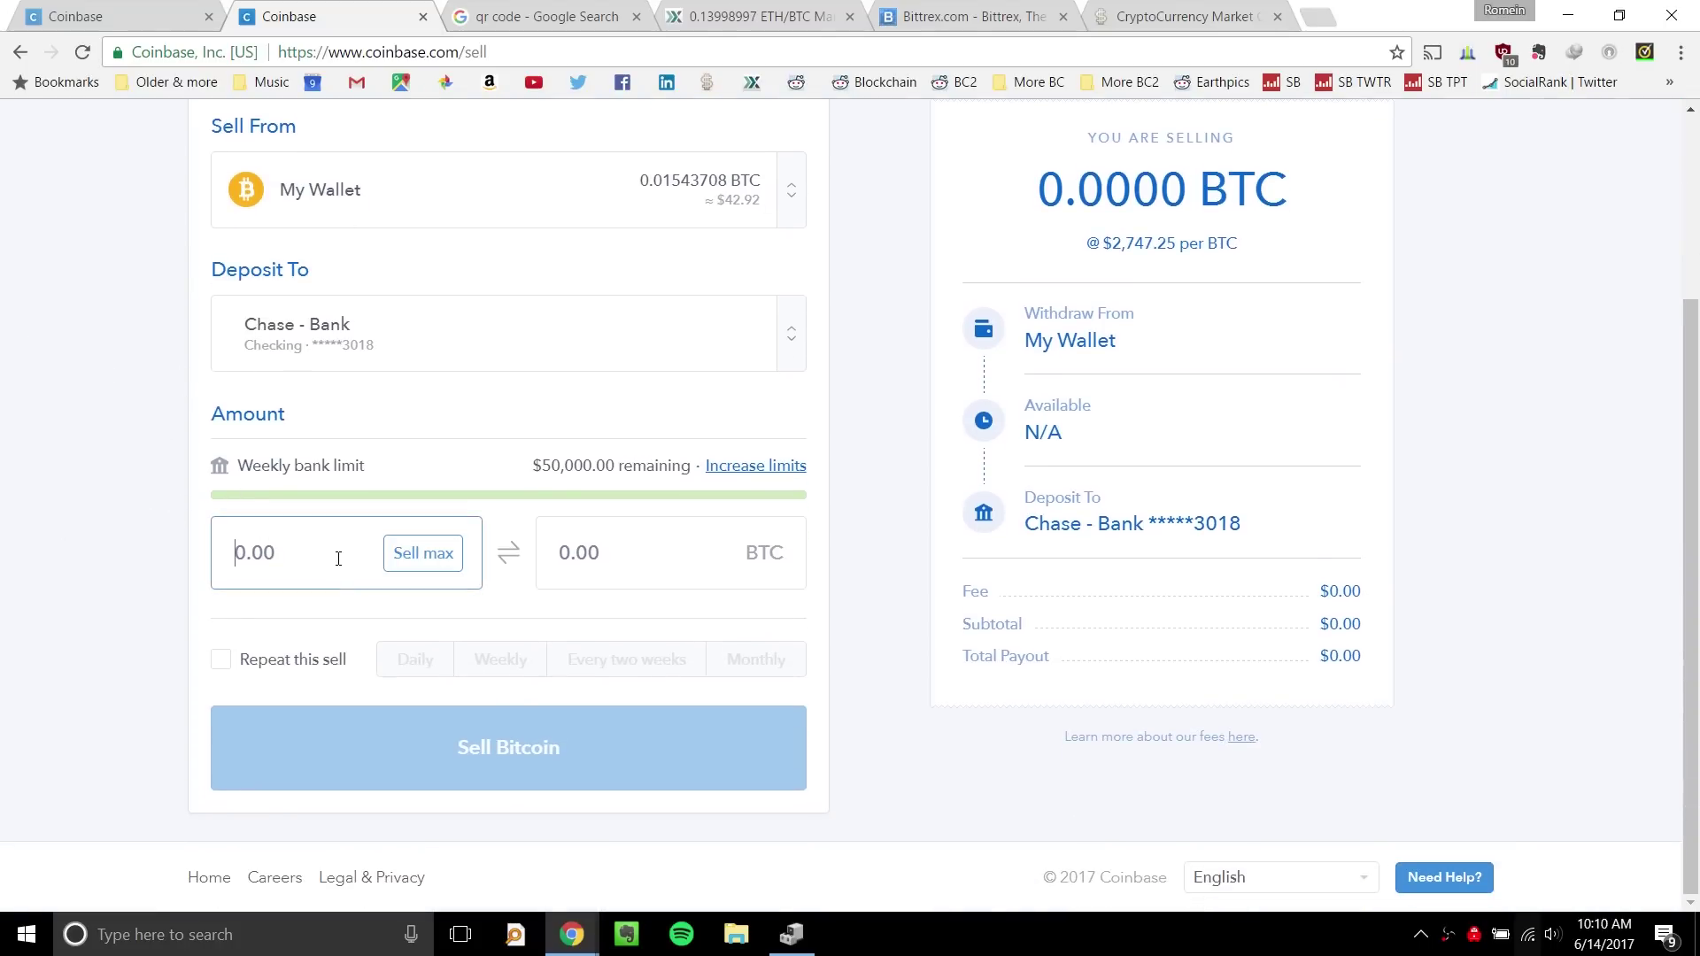
left_click(621, 561)
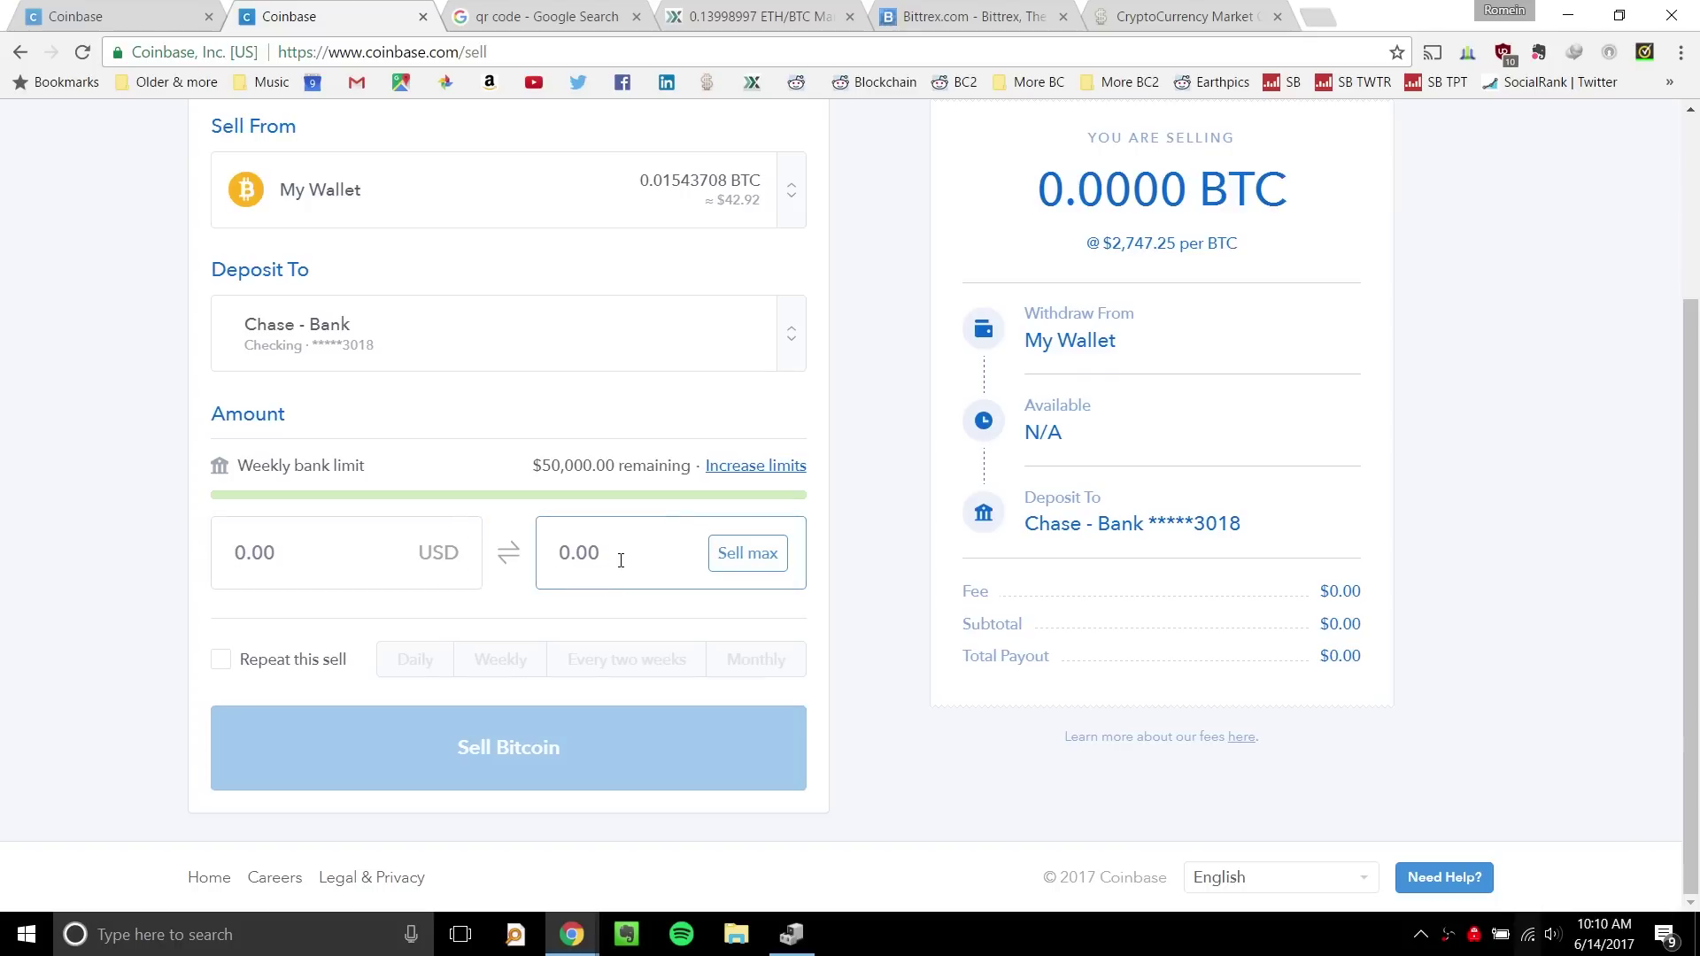
type("1")
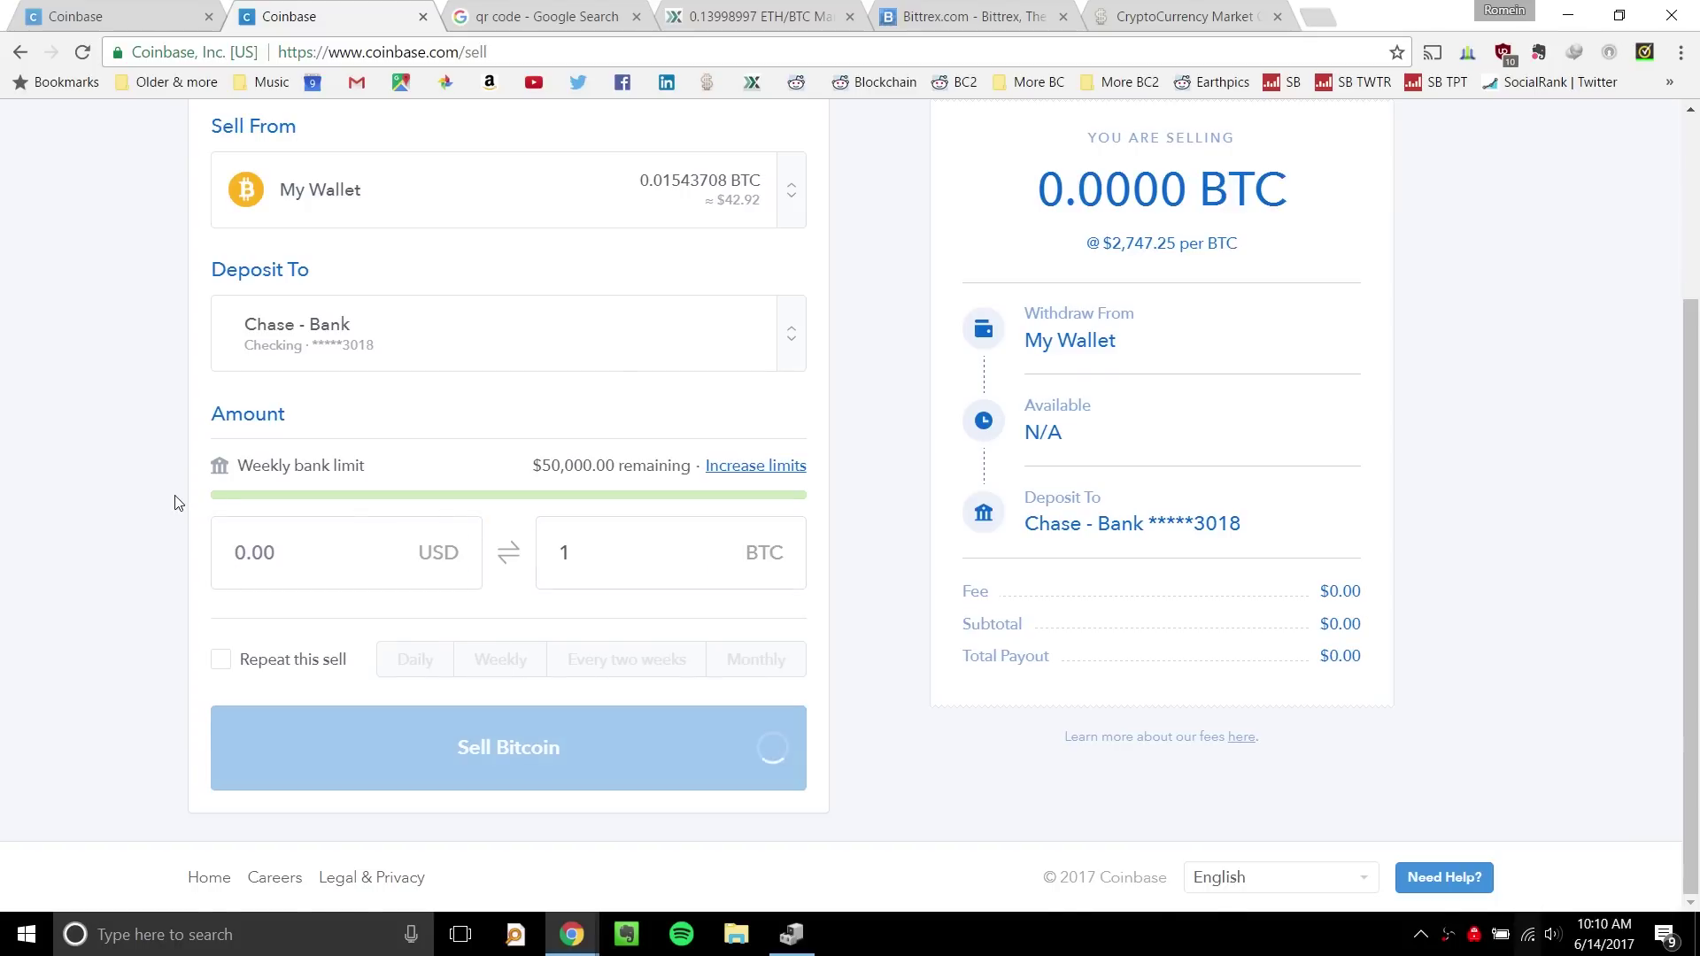
left_click(350, 552)
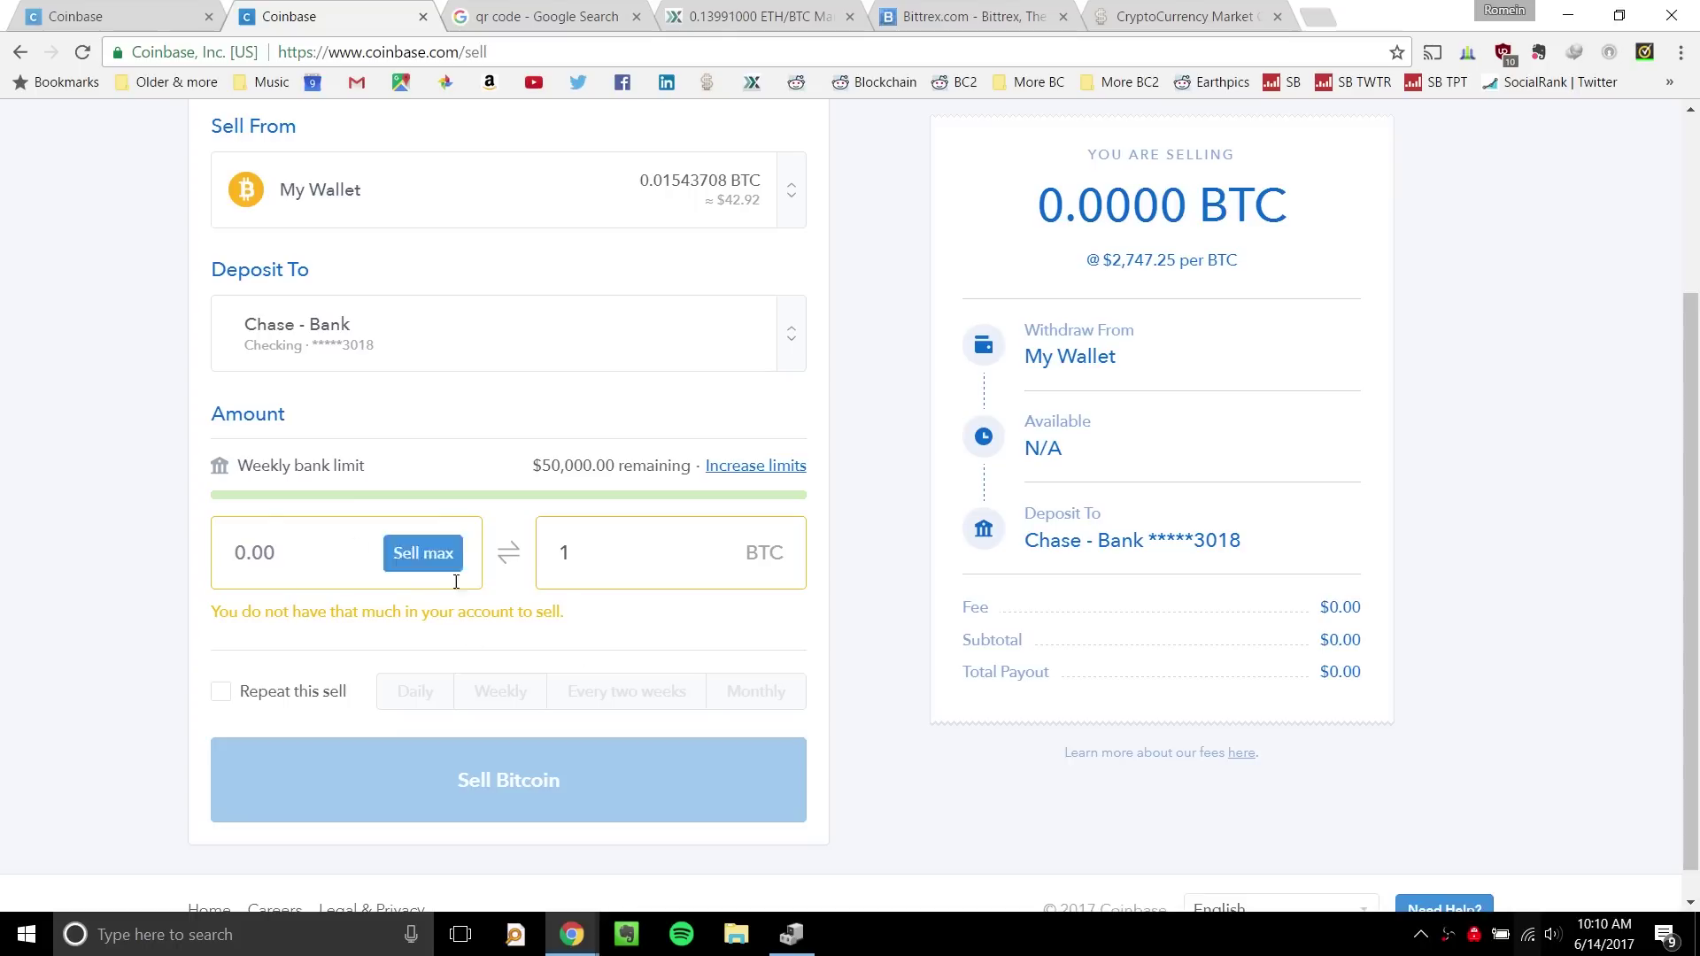
left_click(652, 558)
key("BackSpace")
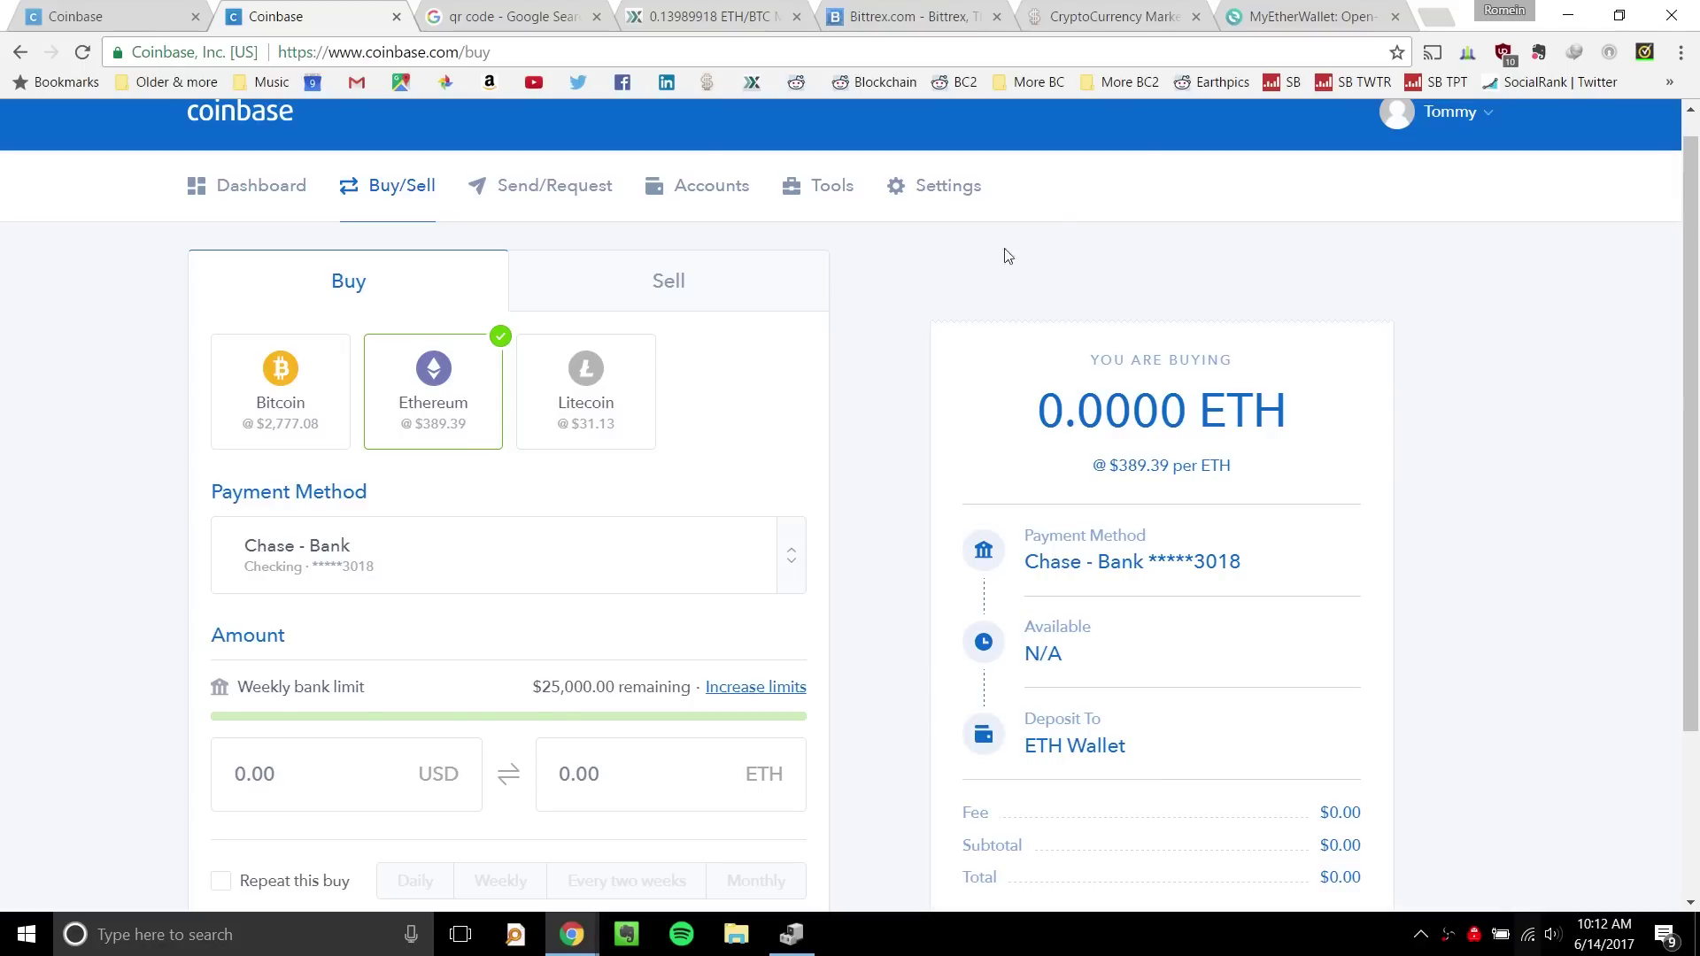
Look at the MyEtherWallet Generate Wallet page.
left_click(1256, 16)
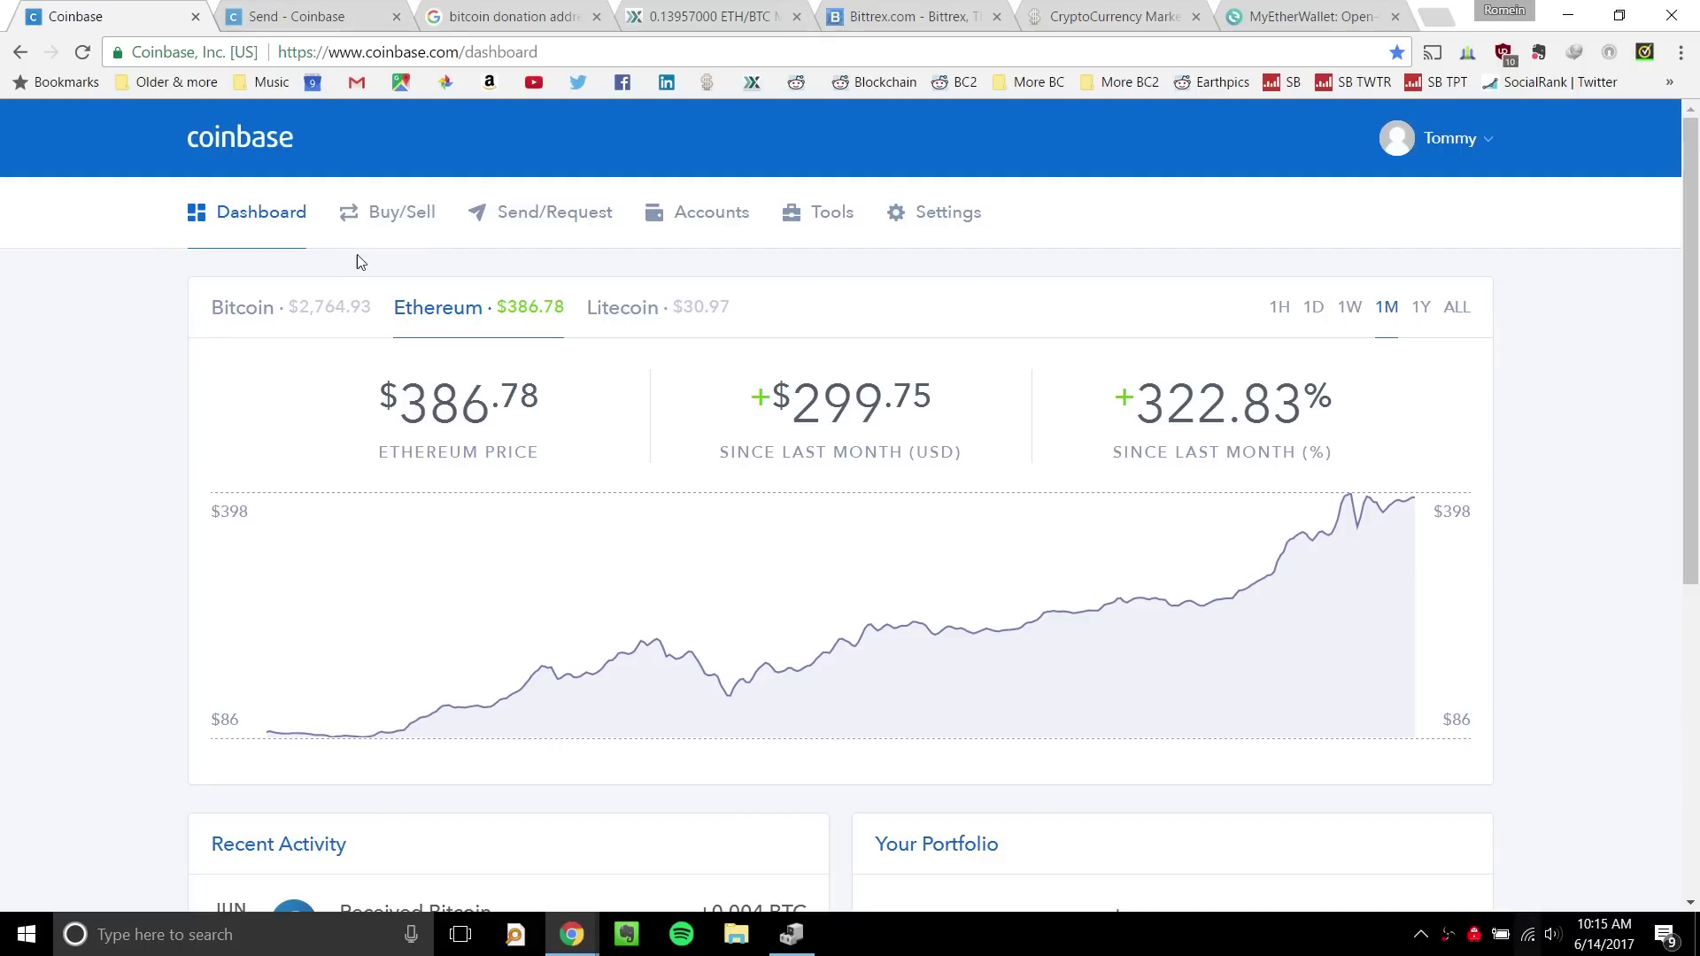
Make the ETH Wallet (0.00958 ETH) the Send form's source, then view the Google results.
left_click(509, 227)
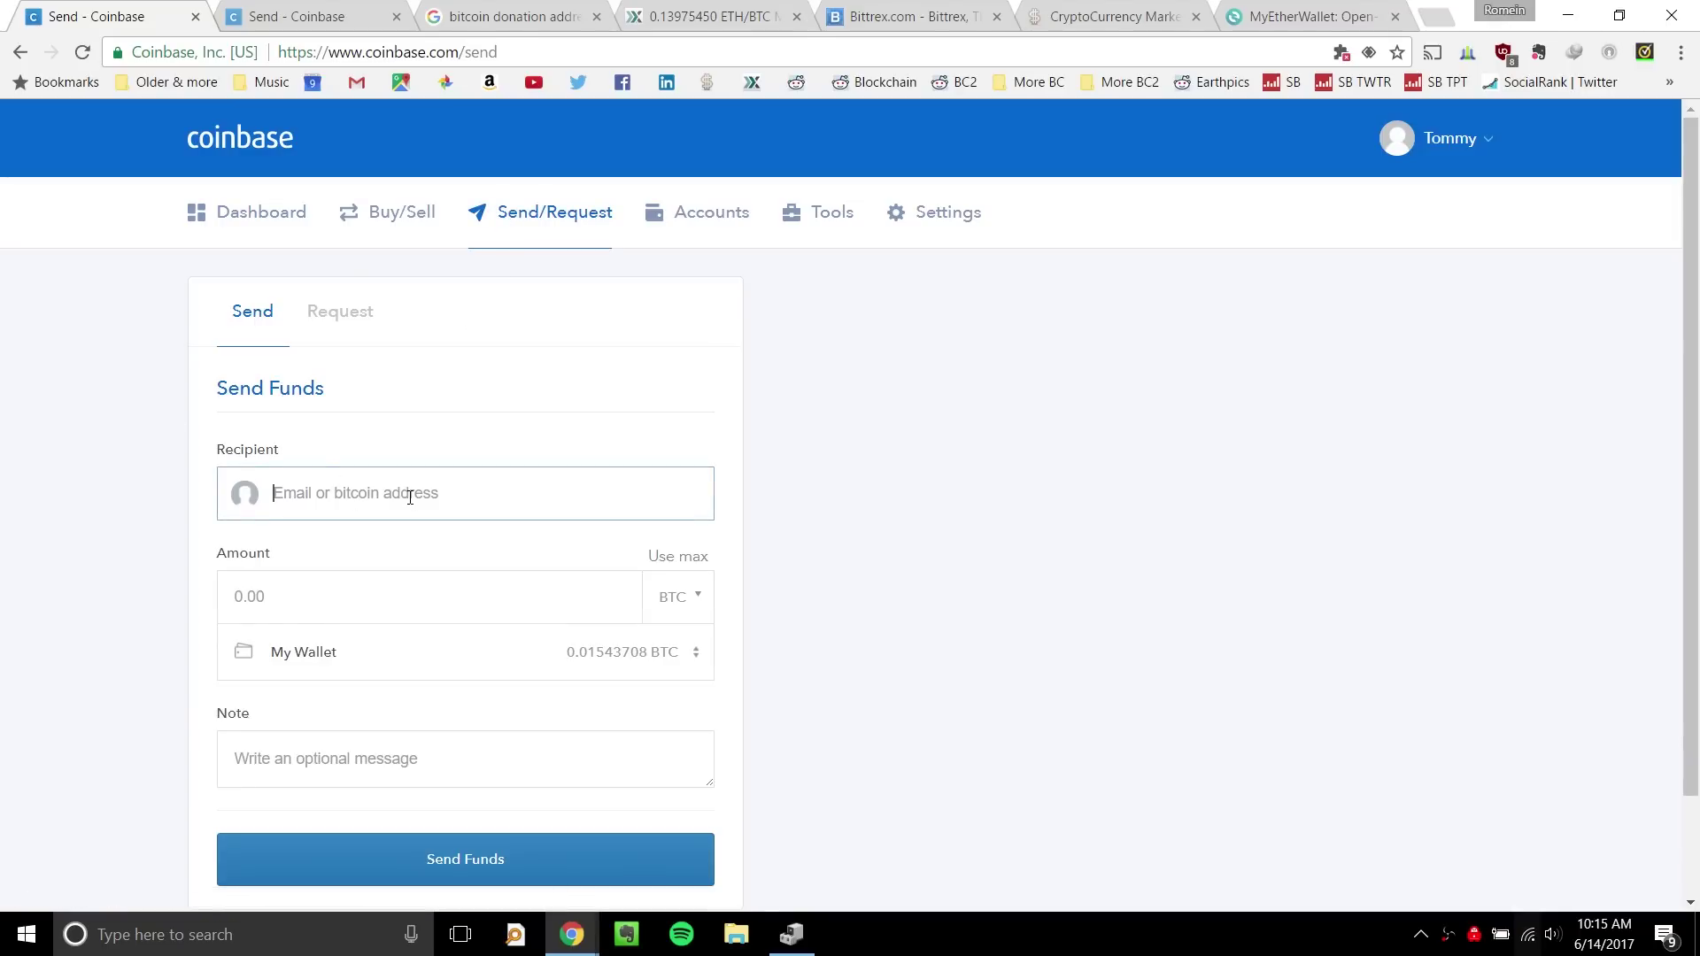
scroll(431, 441, "down", 2)
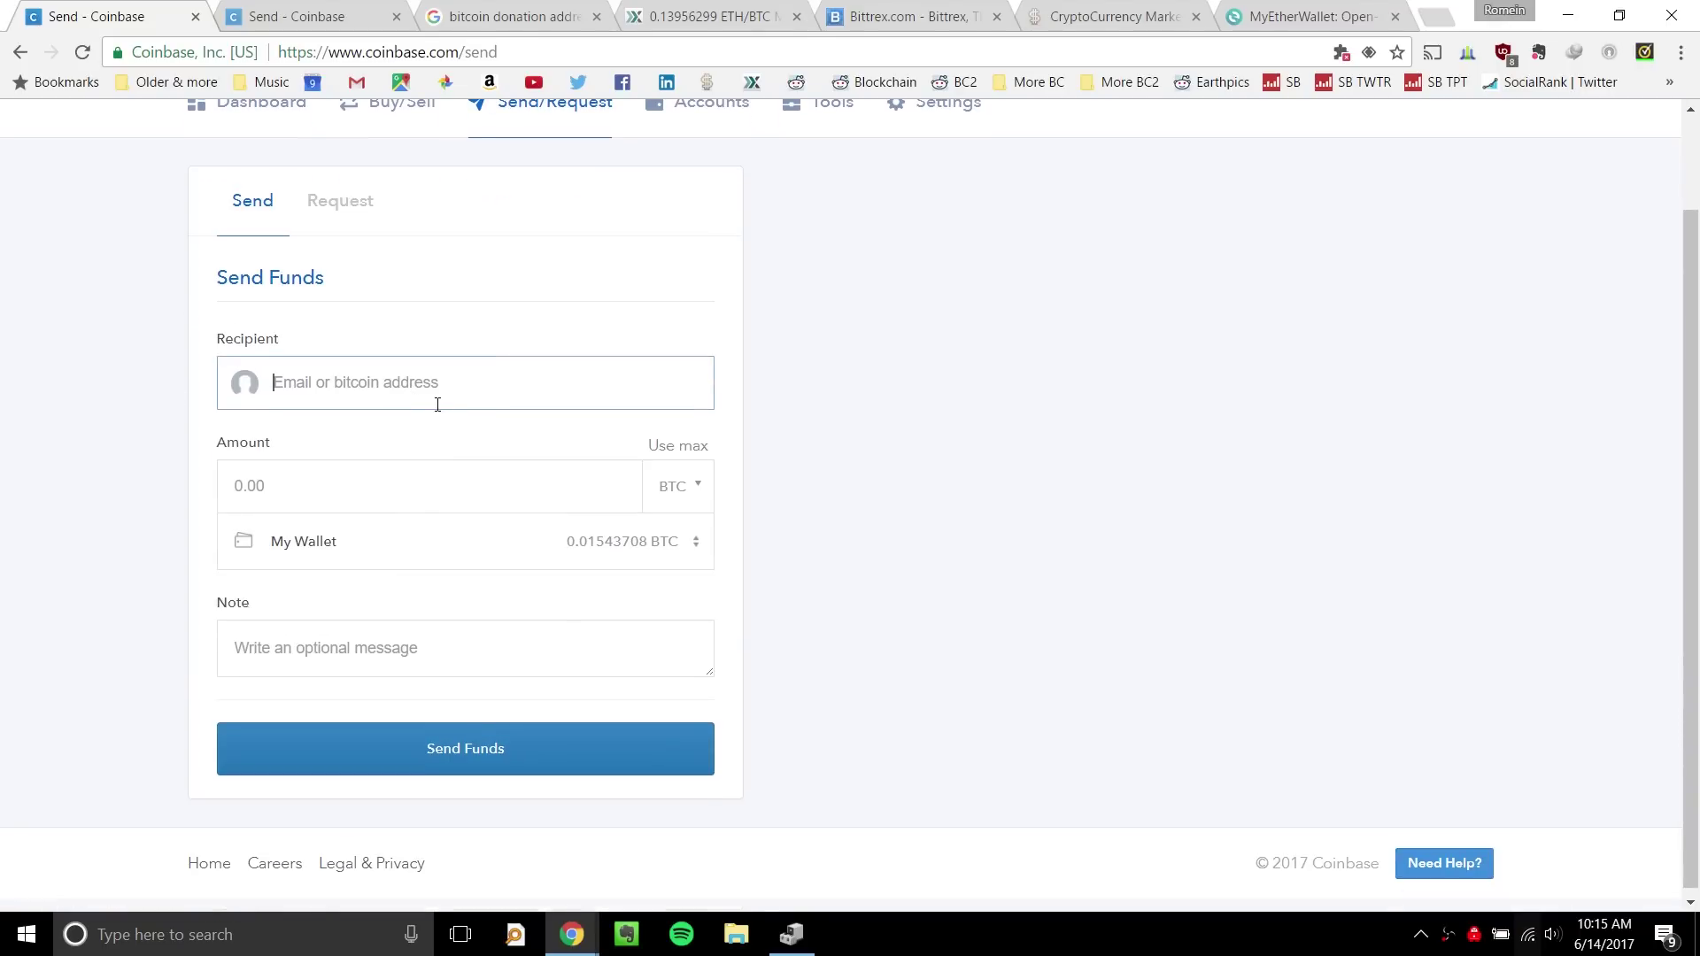
left_click(535, 558)
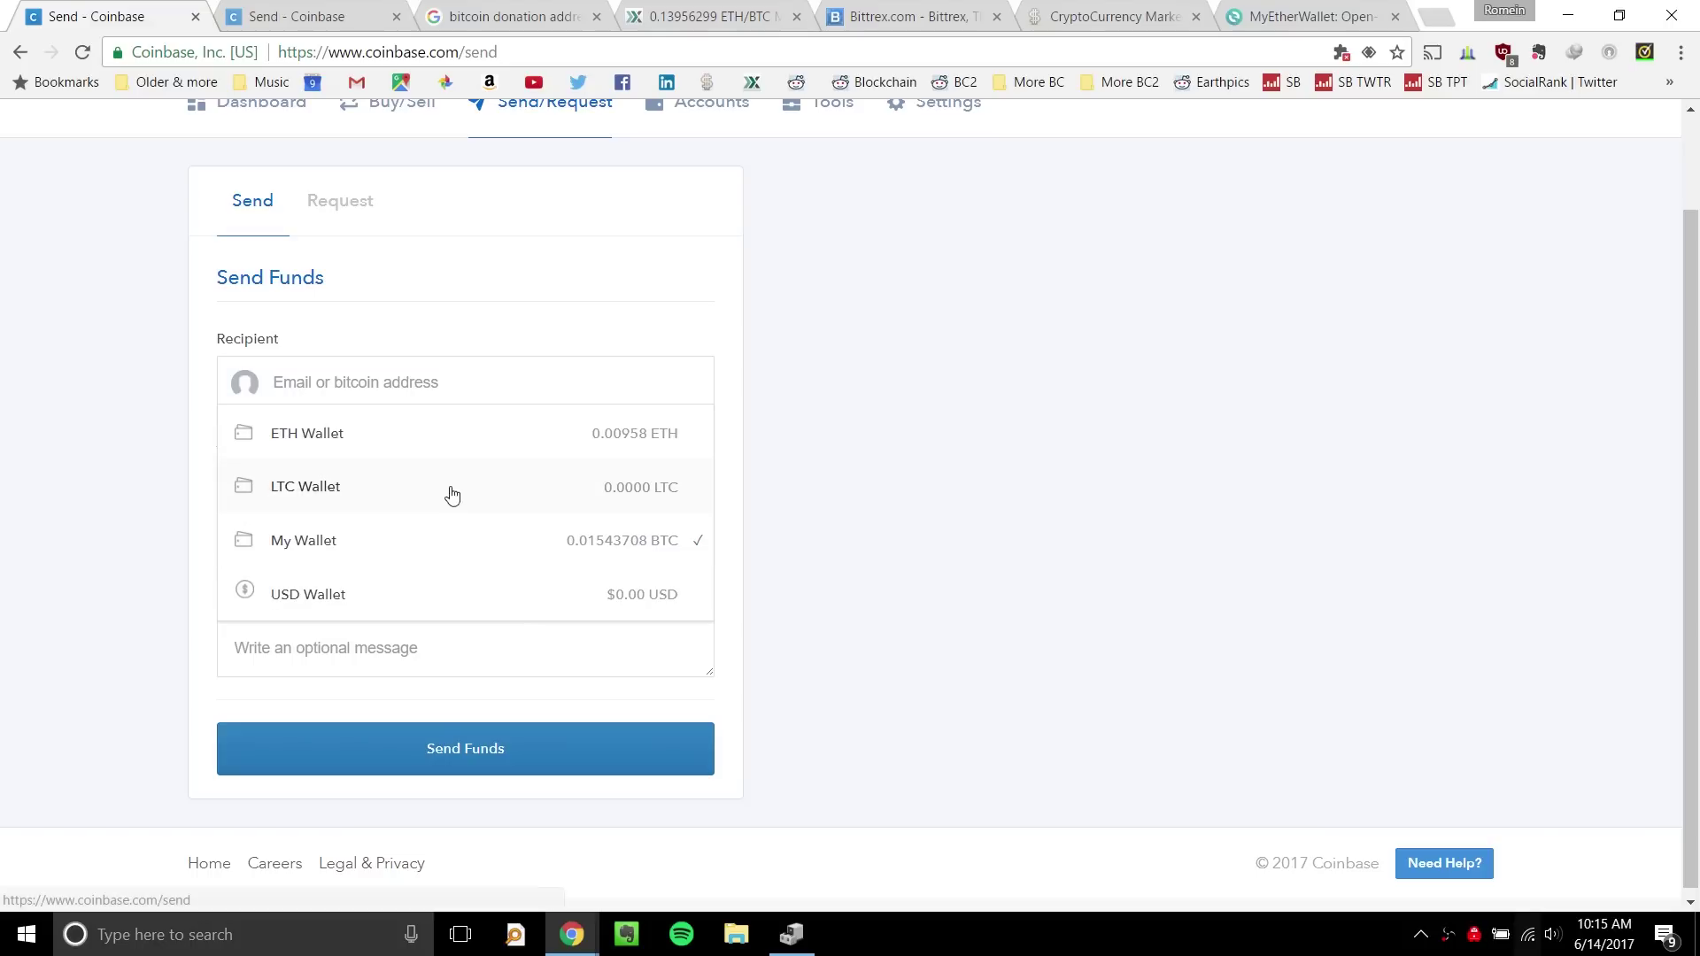
left_click(435, 431)
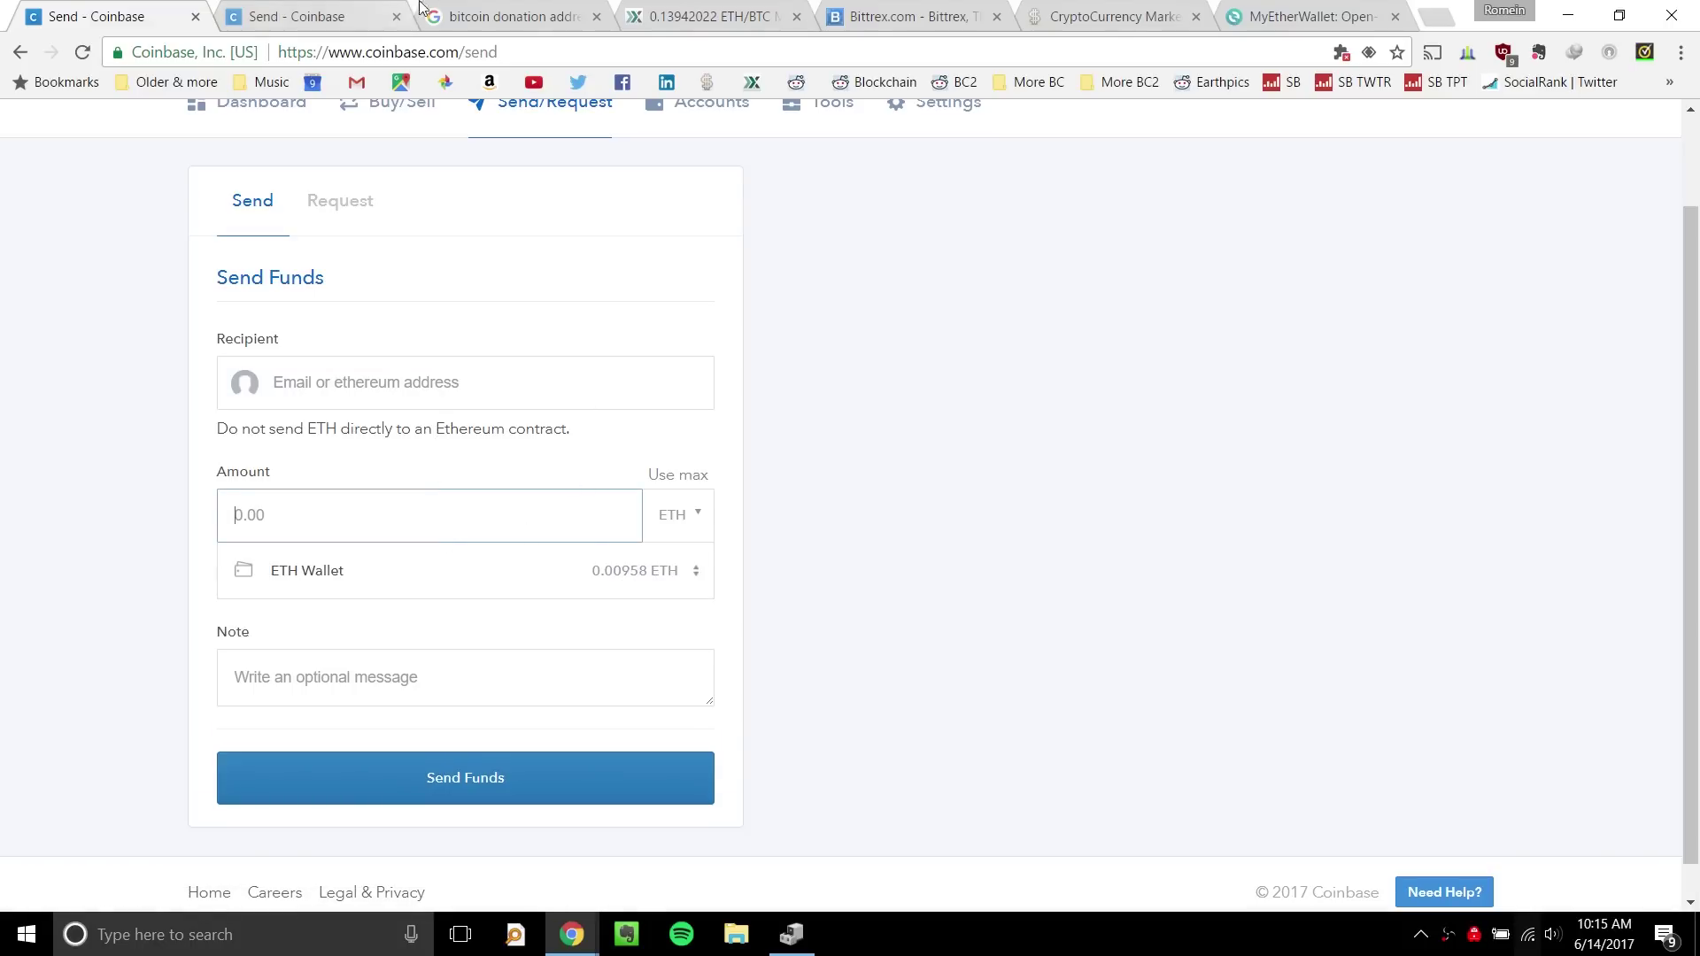
left_click(456, 14)
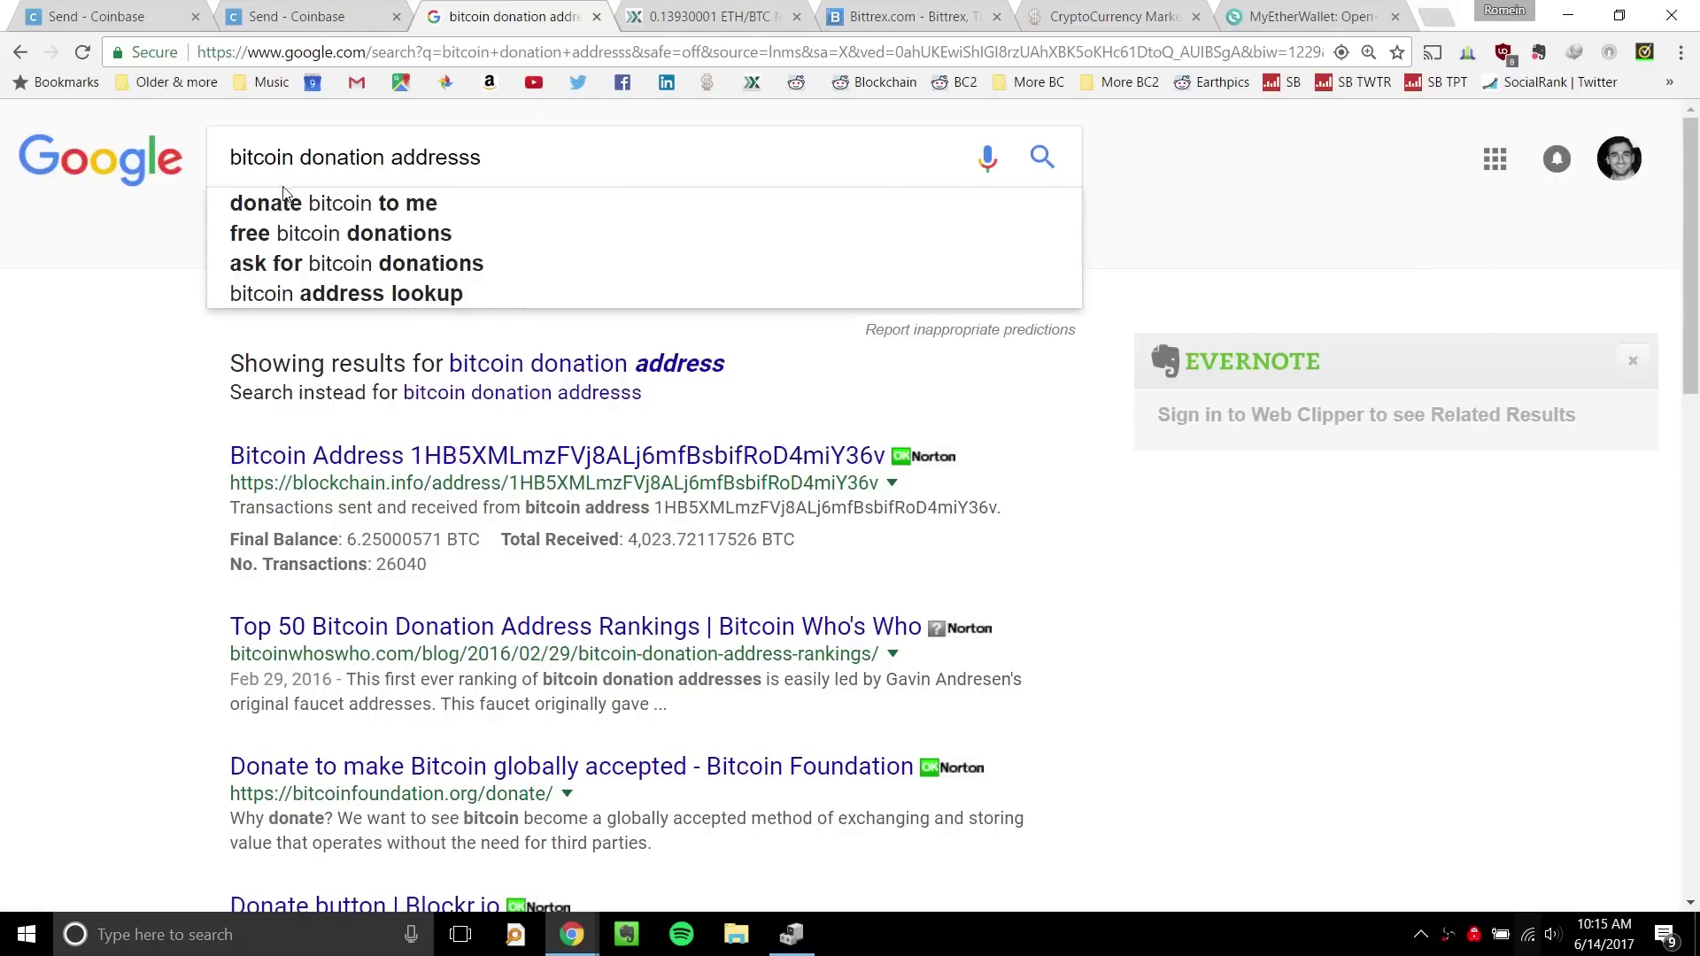
Search 'ethereum donation address' and select the Ethereum address in the third result.
double_click(259, 159)
type("ethereum")
key("Return")
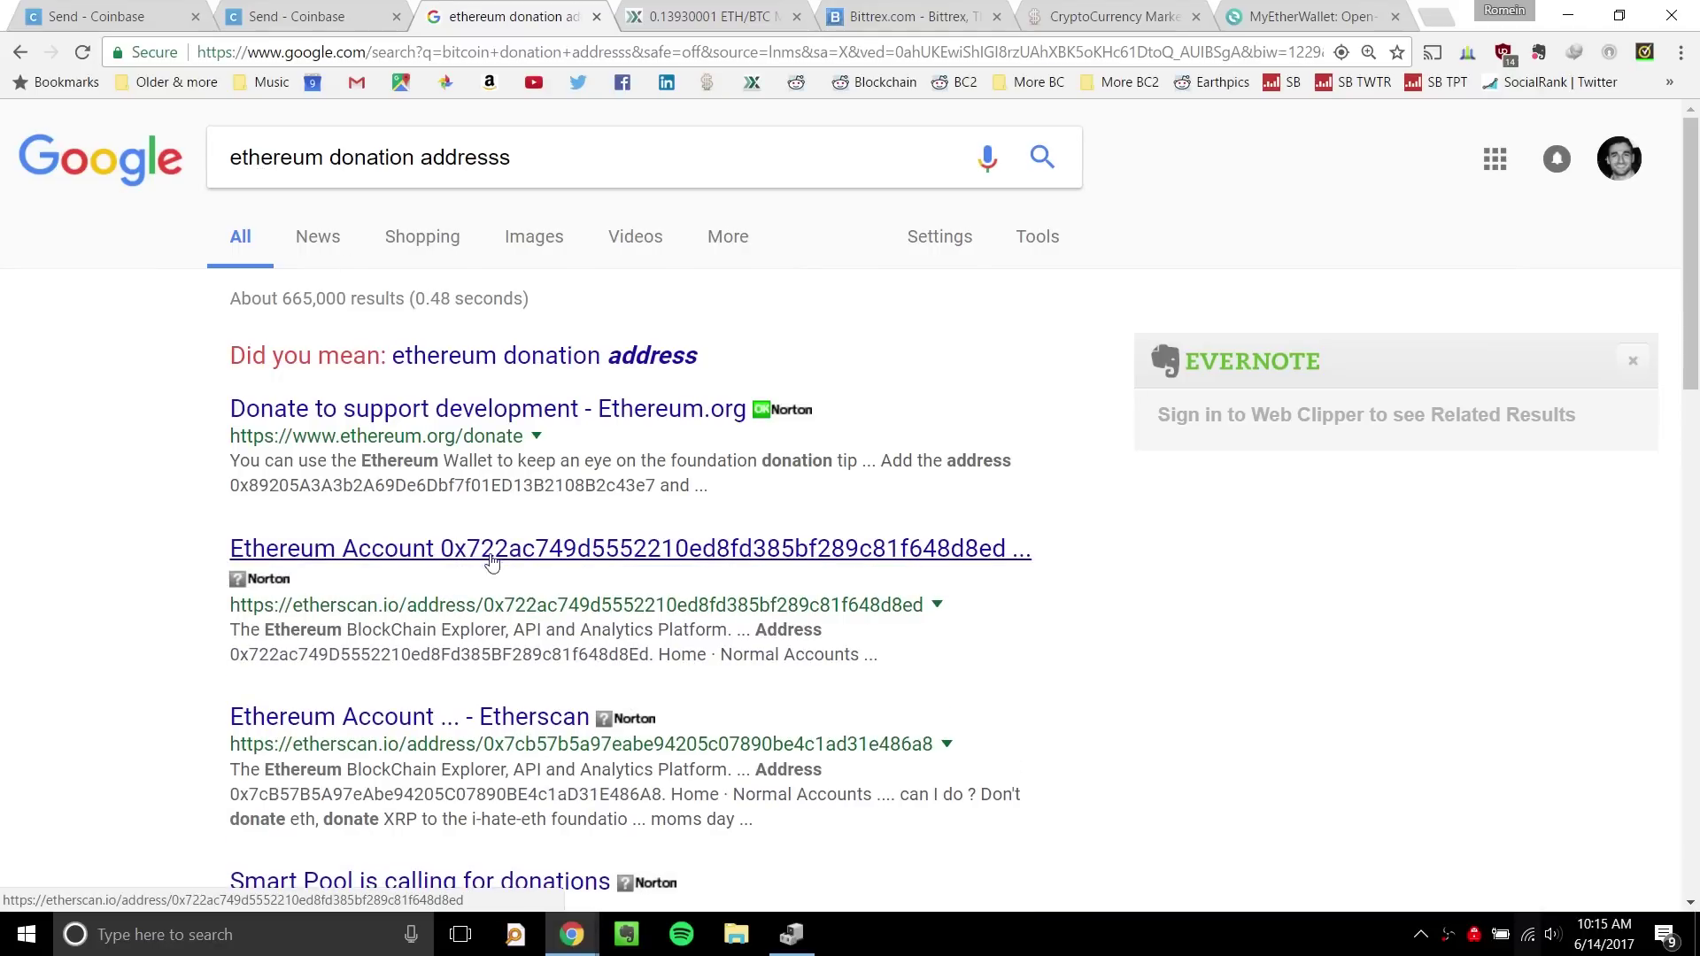
scroll(495, 665, "down", 1)
double_click(566, 685)
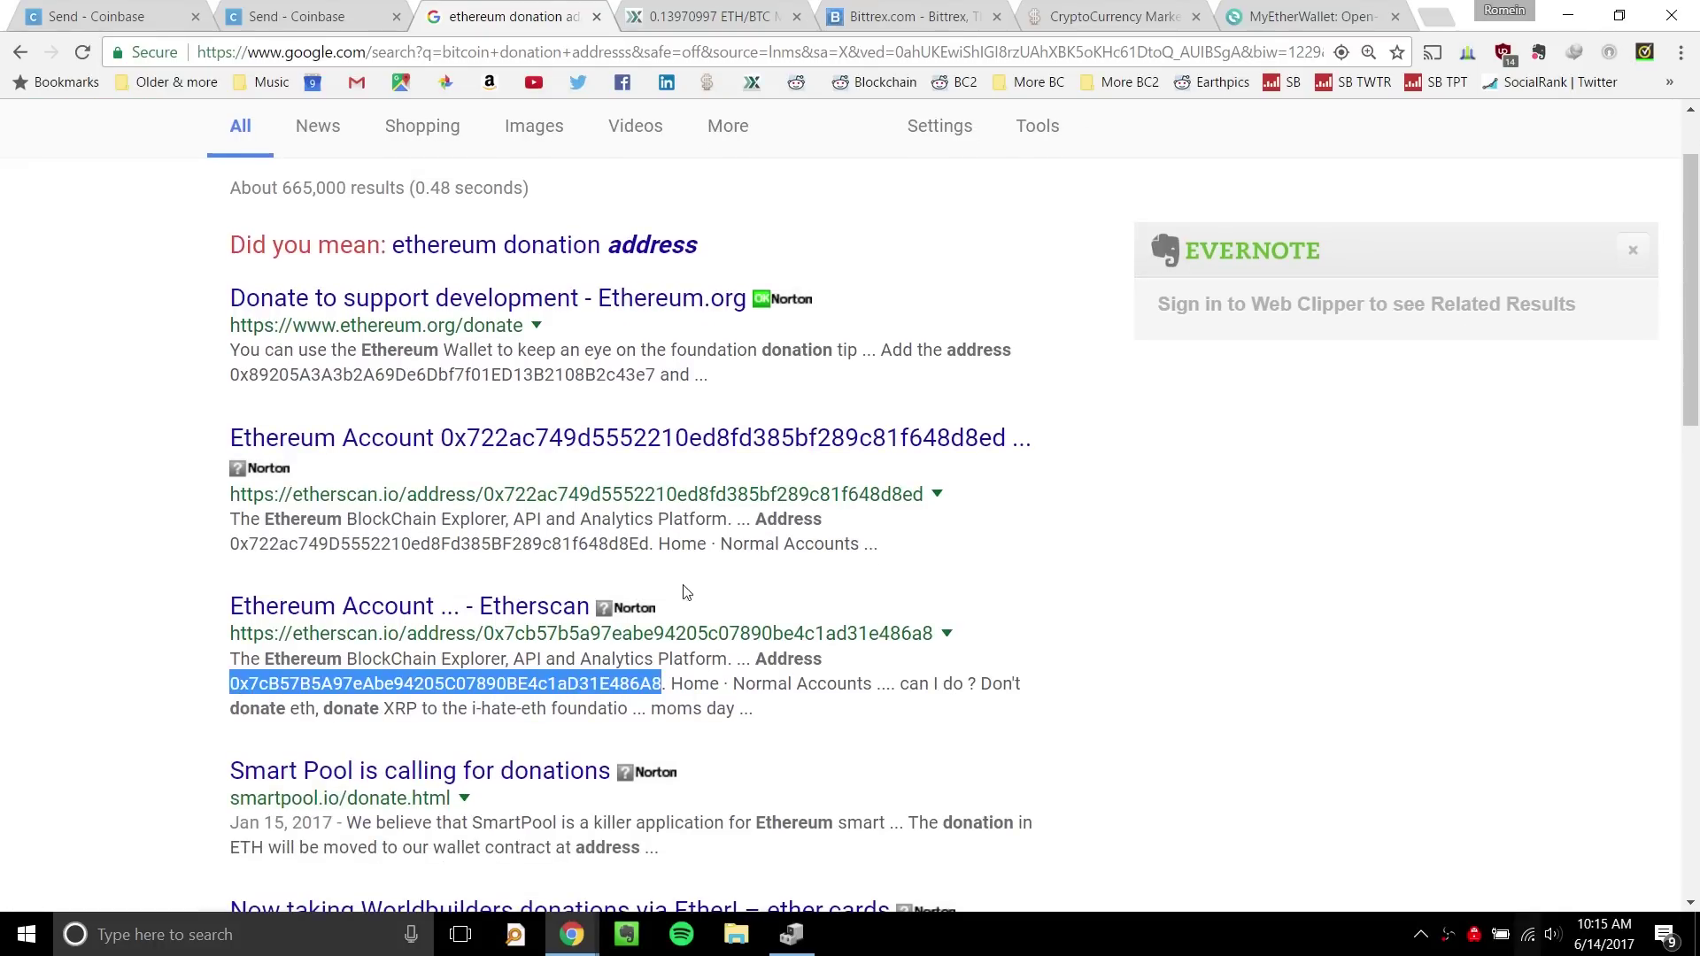
left_click(363, 16)
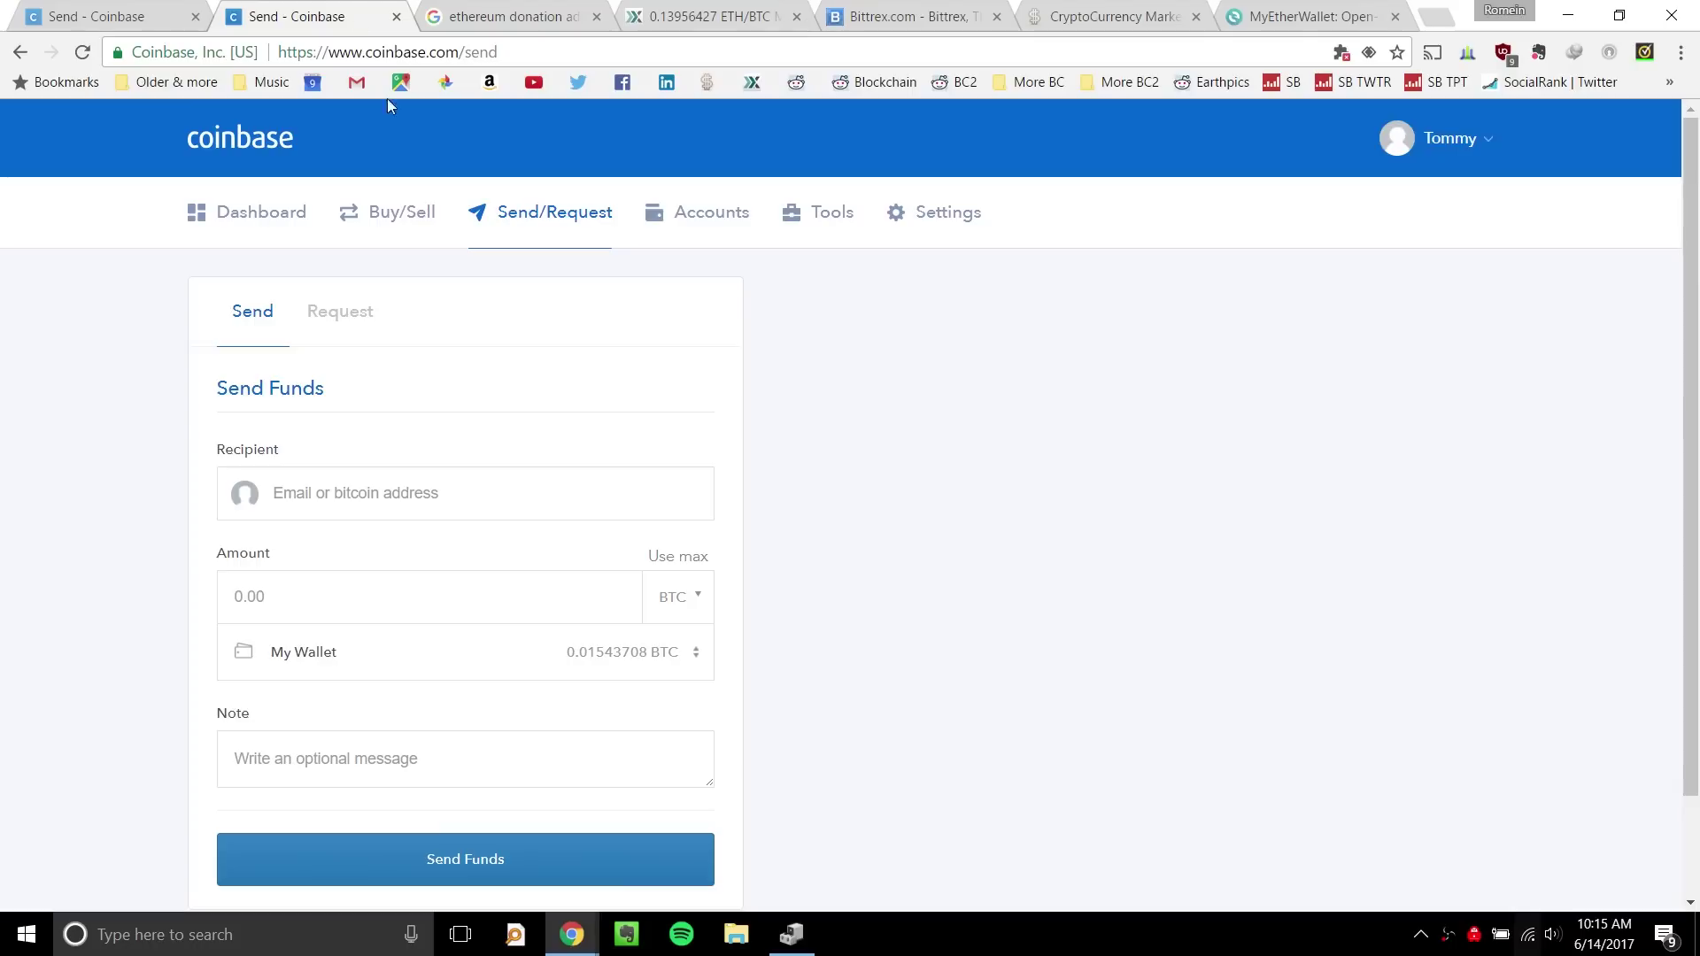
left_click(326, 484)
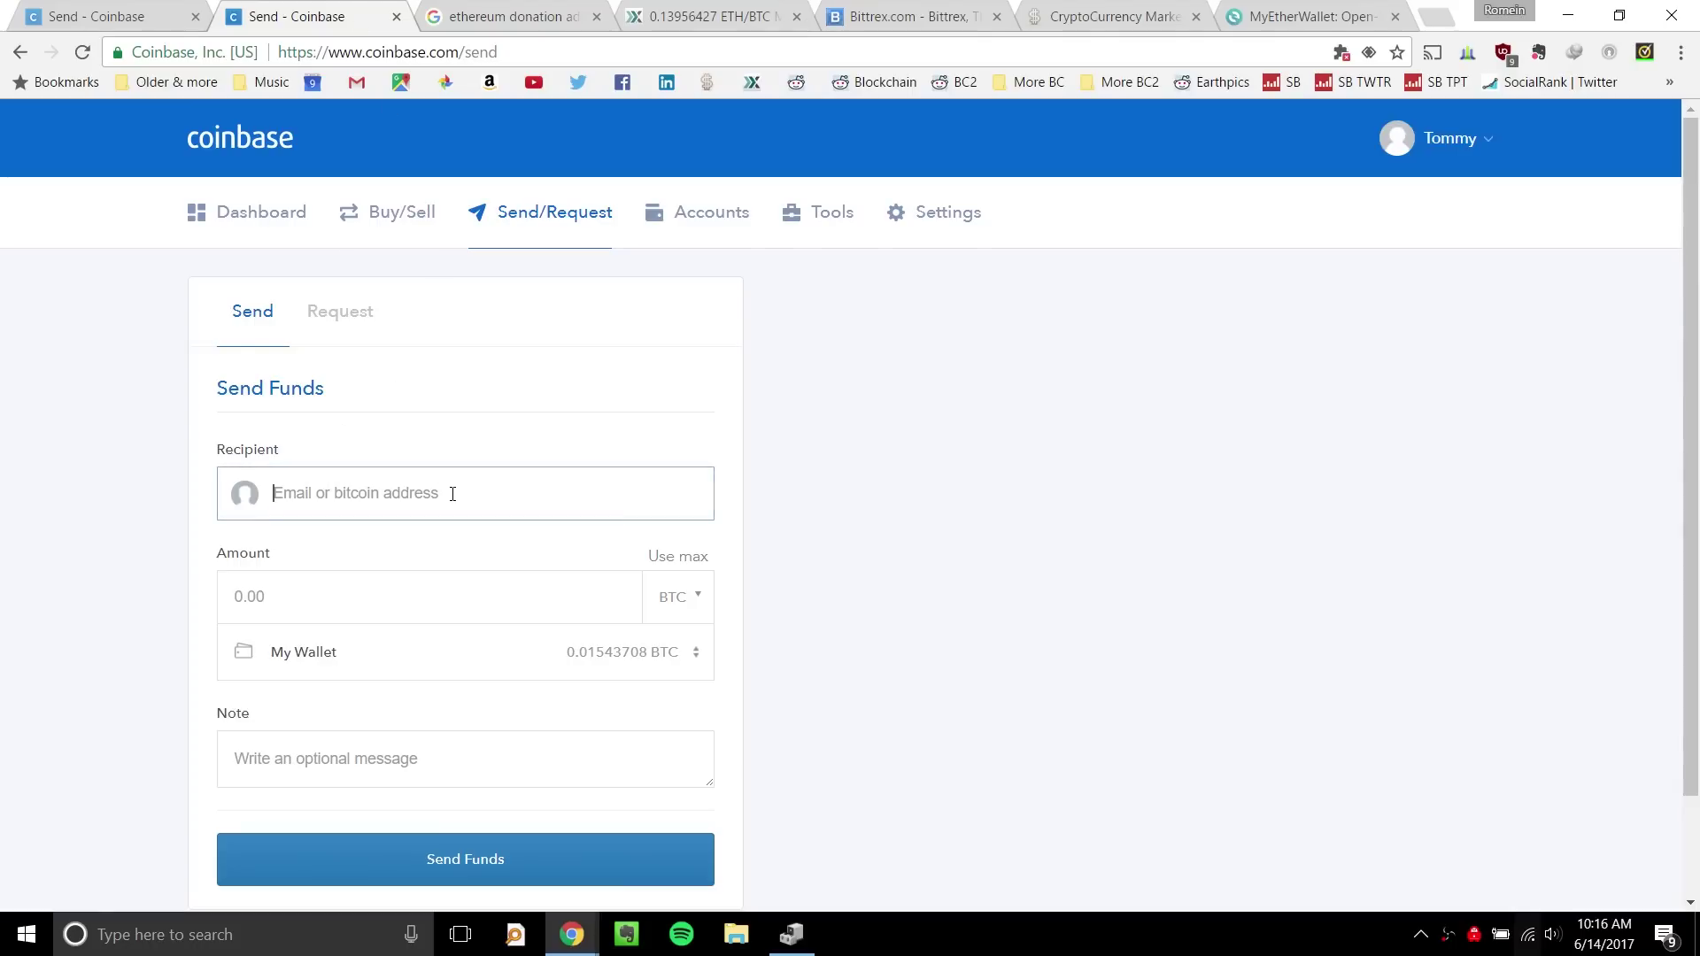
left_click(390, 606)
scroll(390, 606, "down", 2)
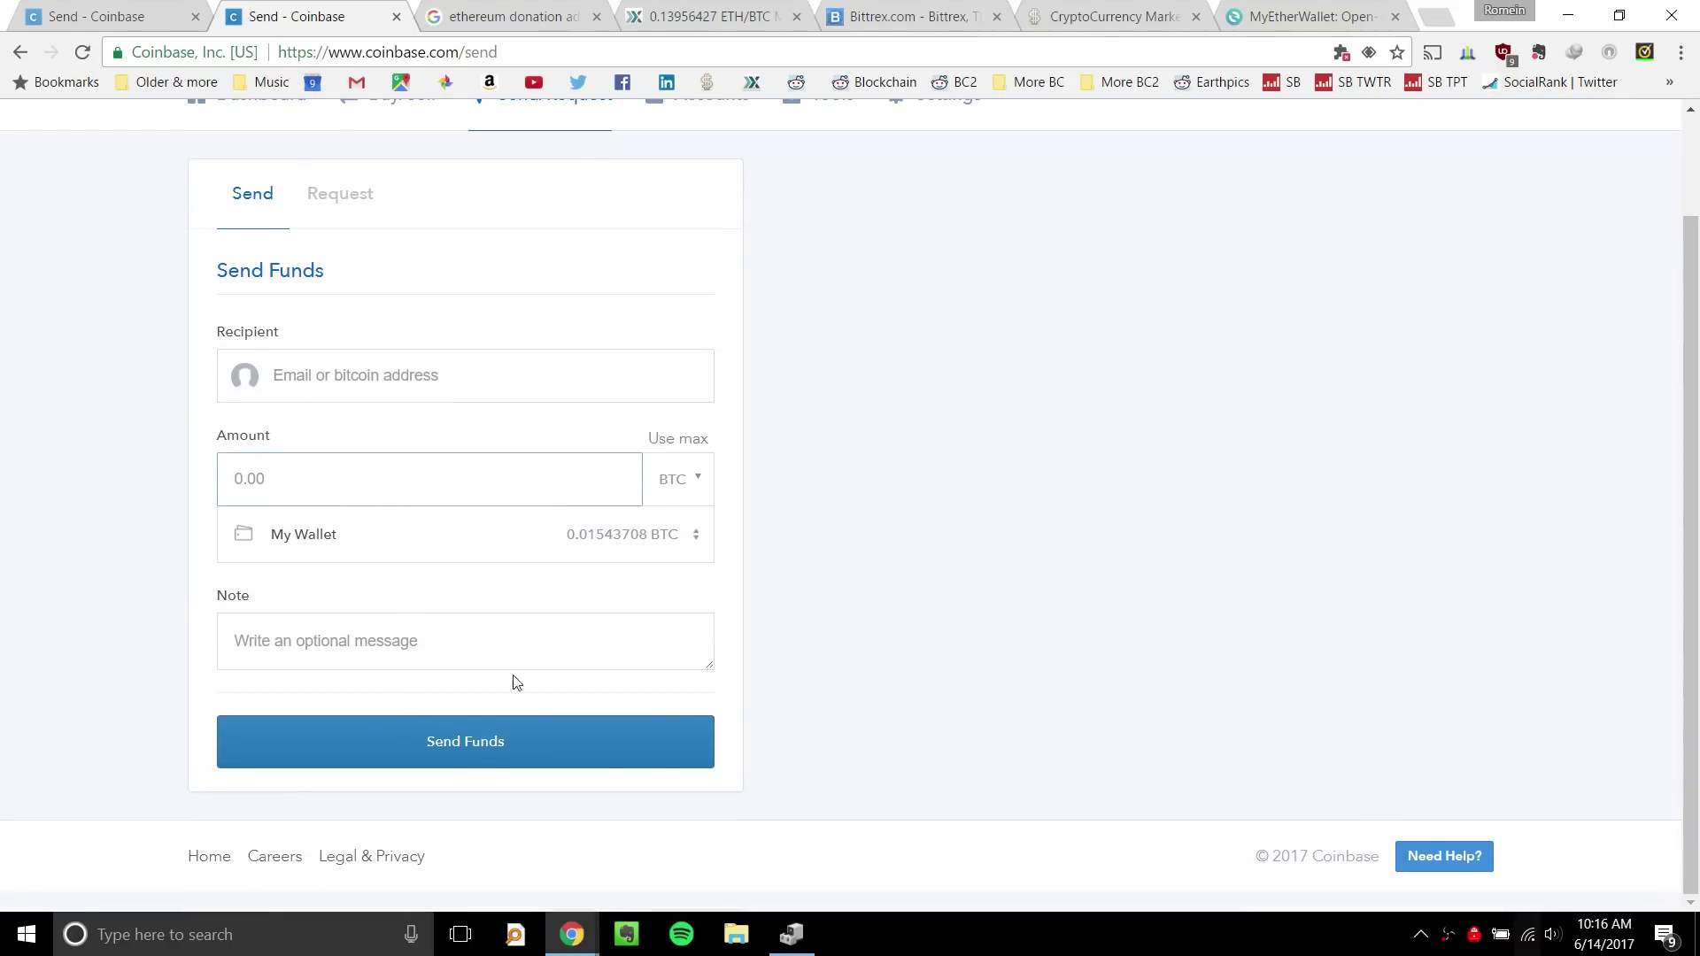
scroll(514, 660, "up", 2)
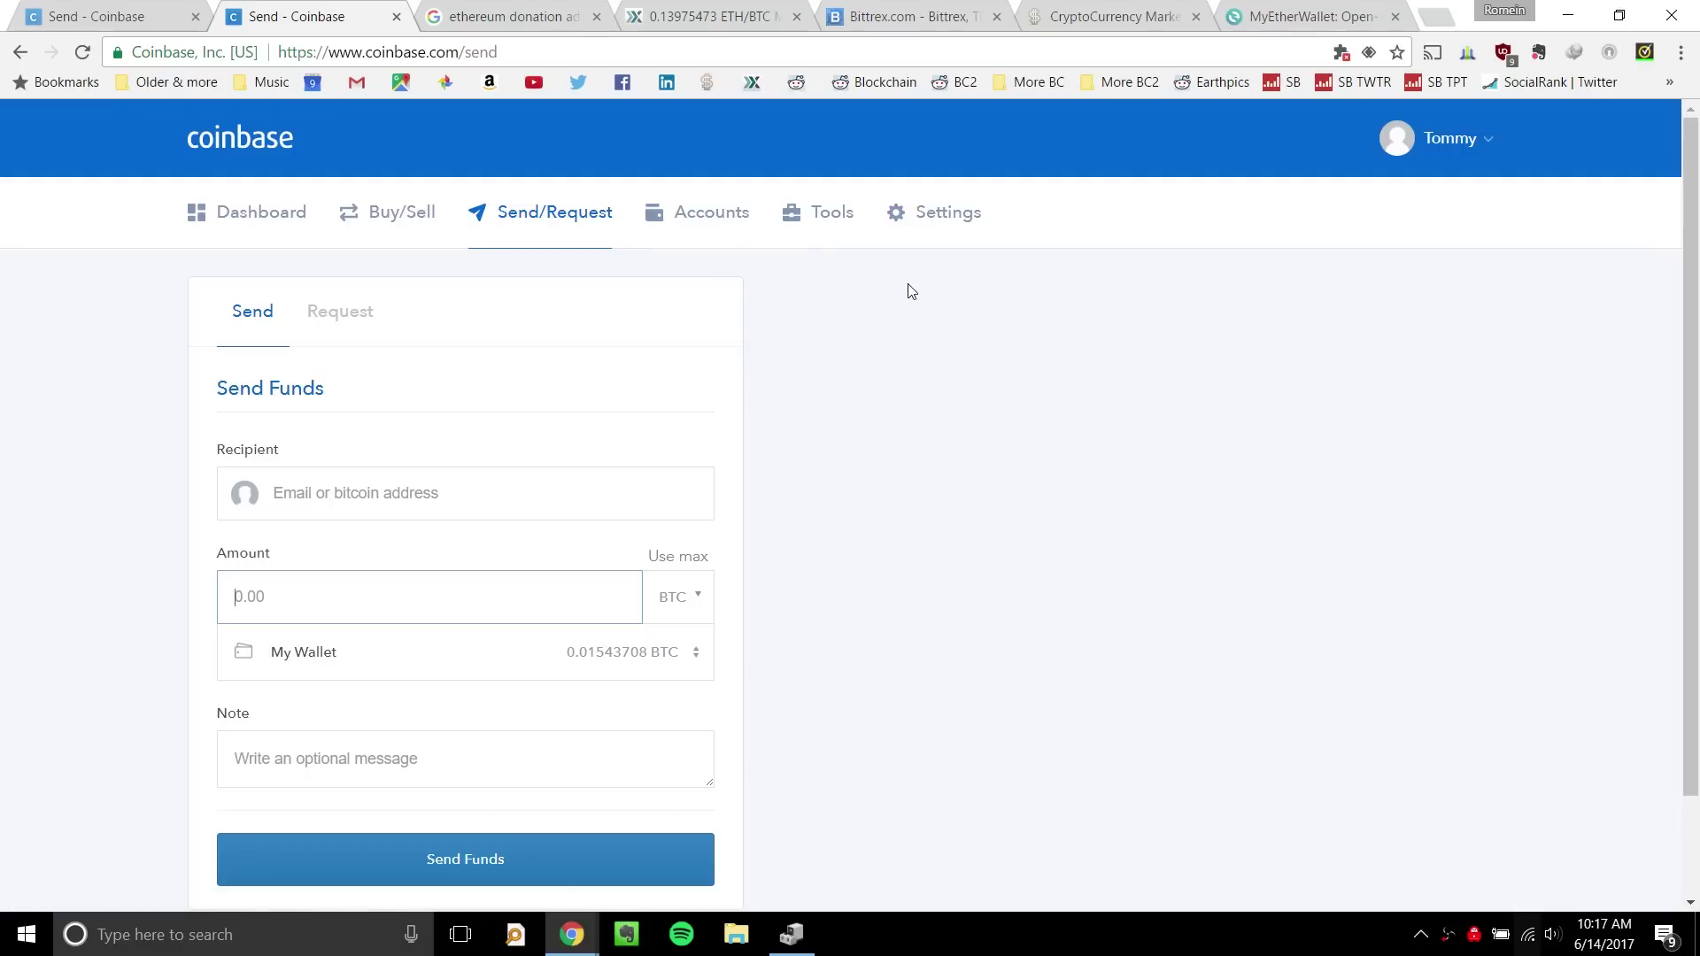
Leave the Send Funds form for the Coinbase dashboard.
left_click(283, 216)
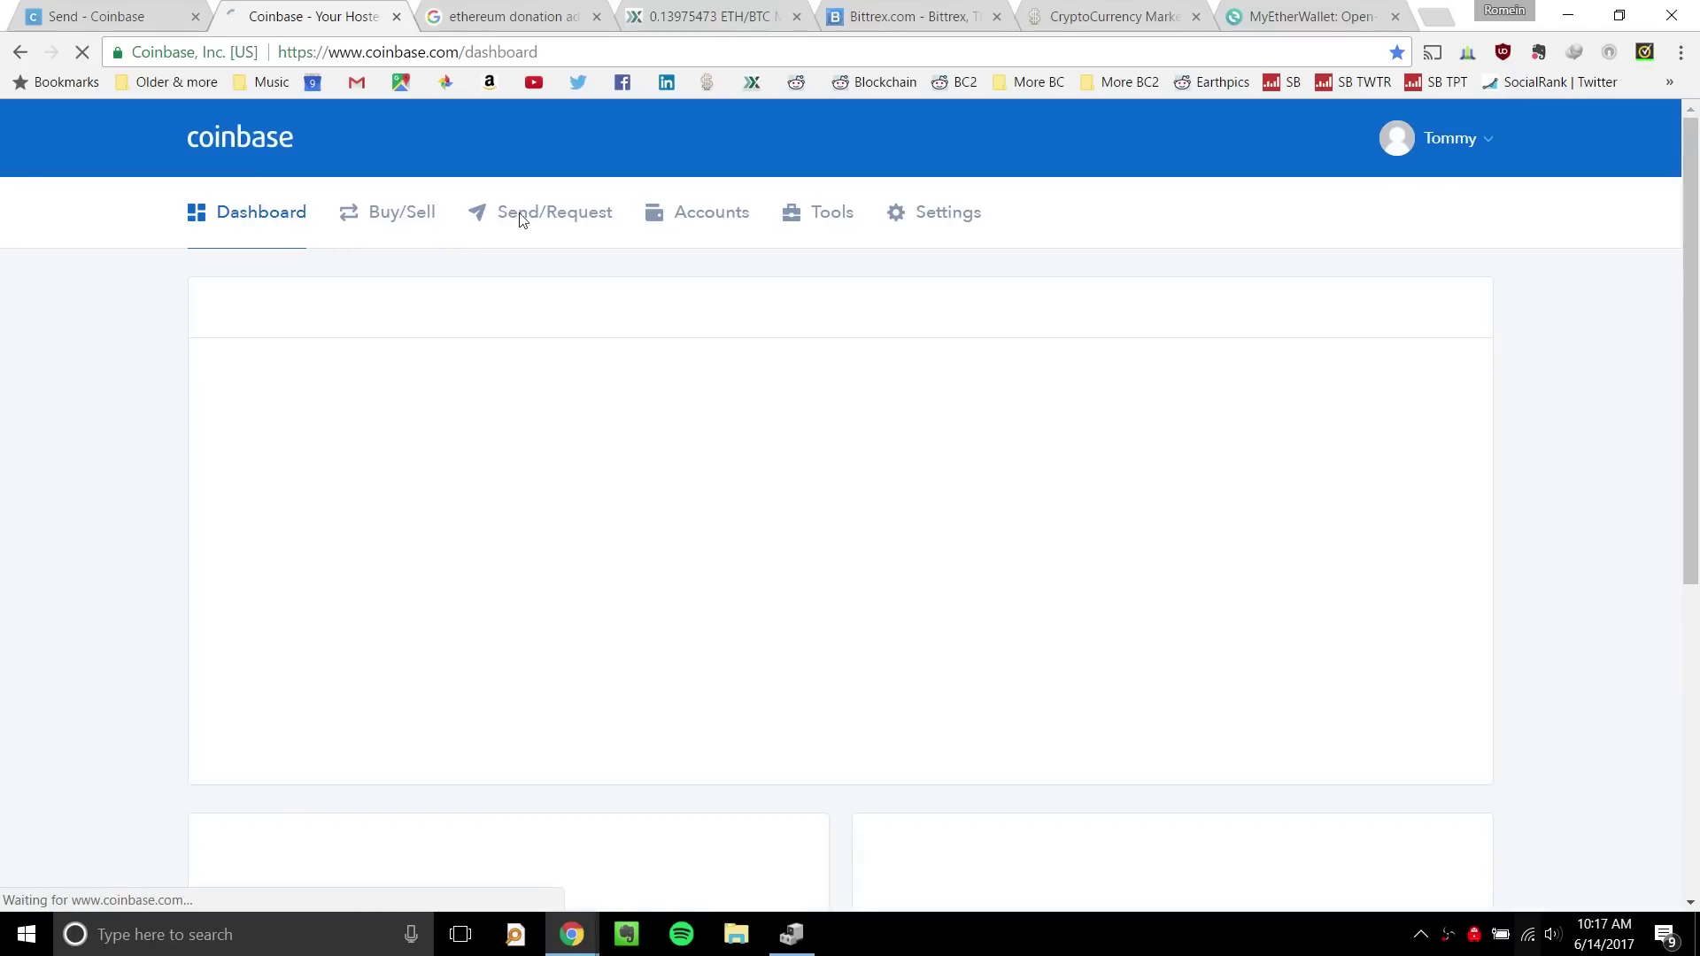